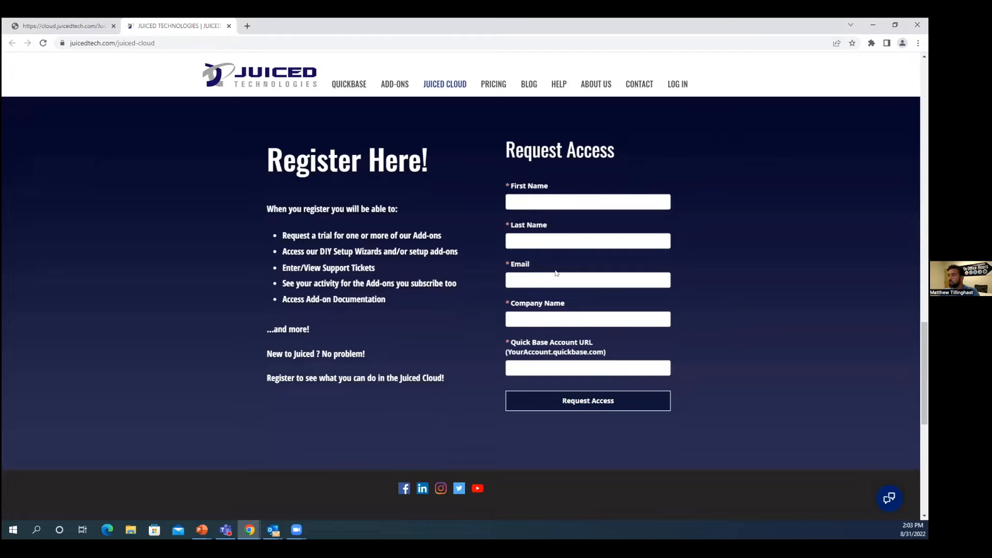
Step: Open the Juiced Cloud login page and sign in with the saved user ID and the account password
left_click(684, 88)
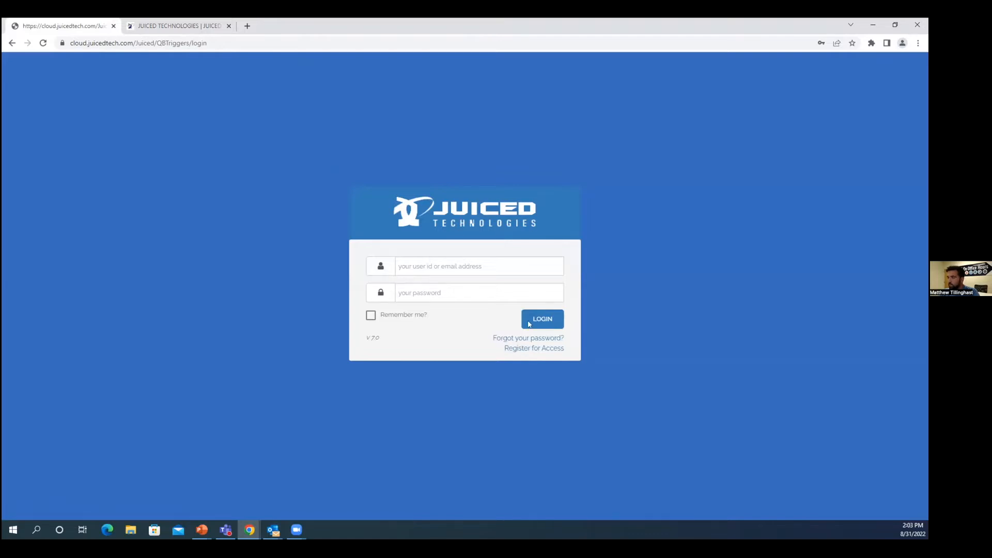
left_click(473, 269)
left_click(458, 288)
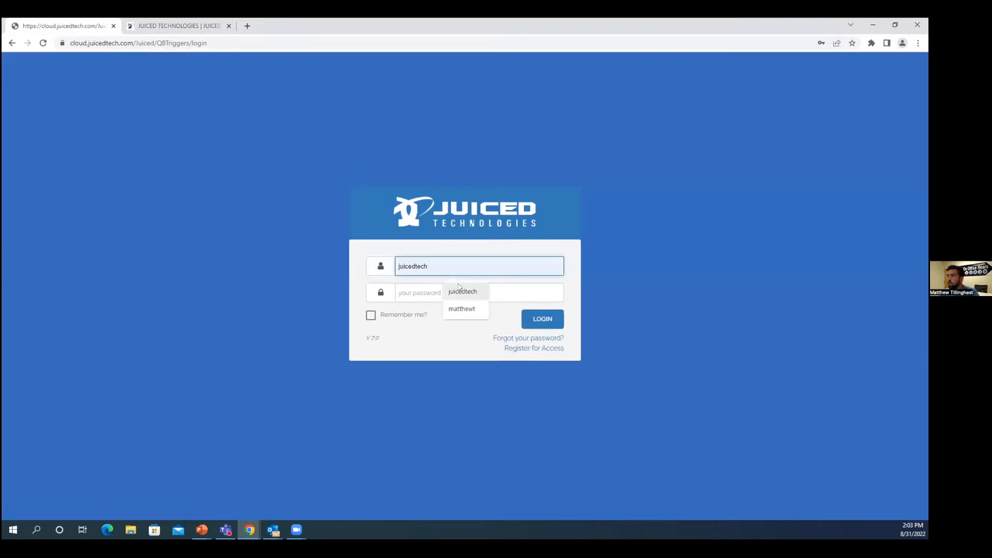
left_click(425, 293)
type("***")
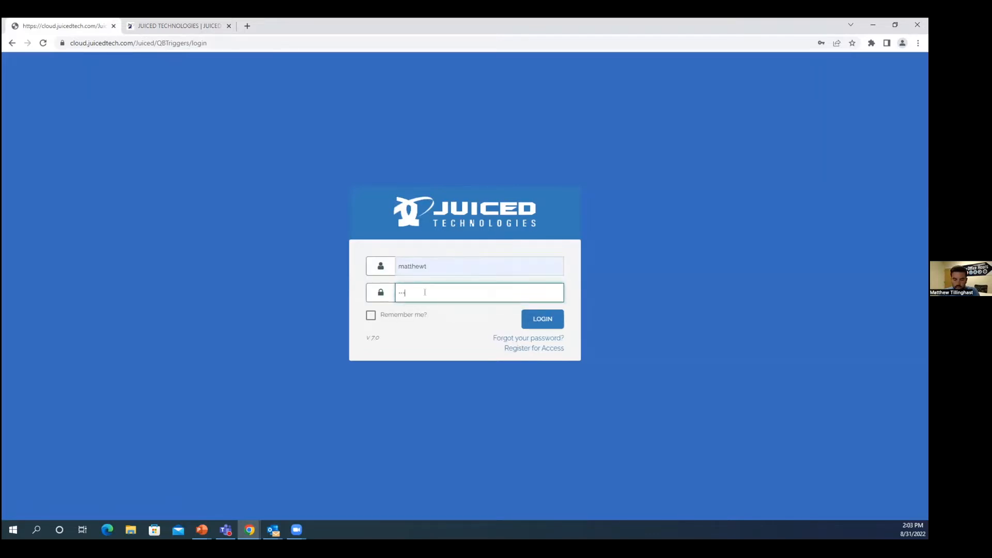
type("*")
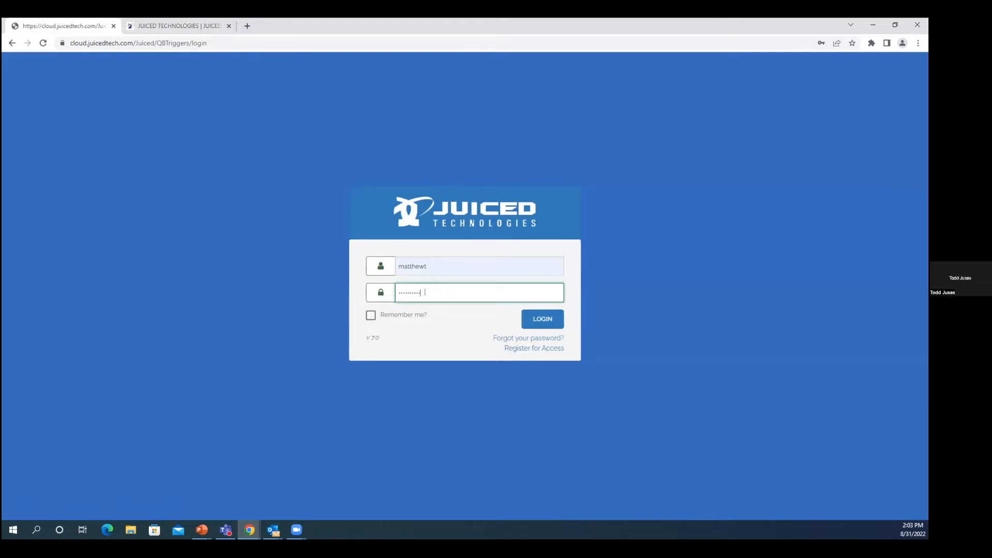
key("Return")
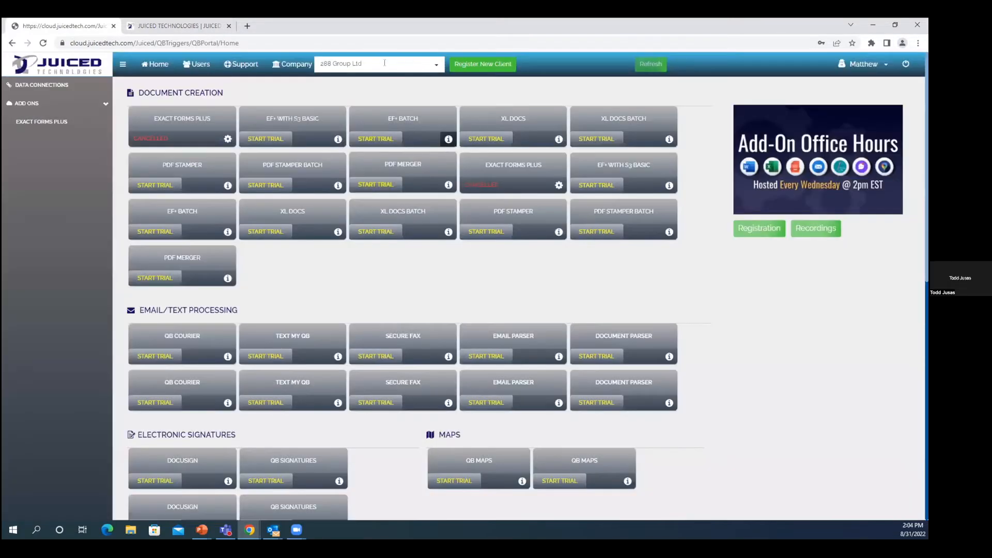
Step: Filter the company list and switch the portal to the signed-in administrator's own company account
left_click(372, 63)
type("till")
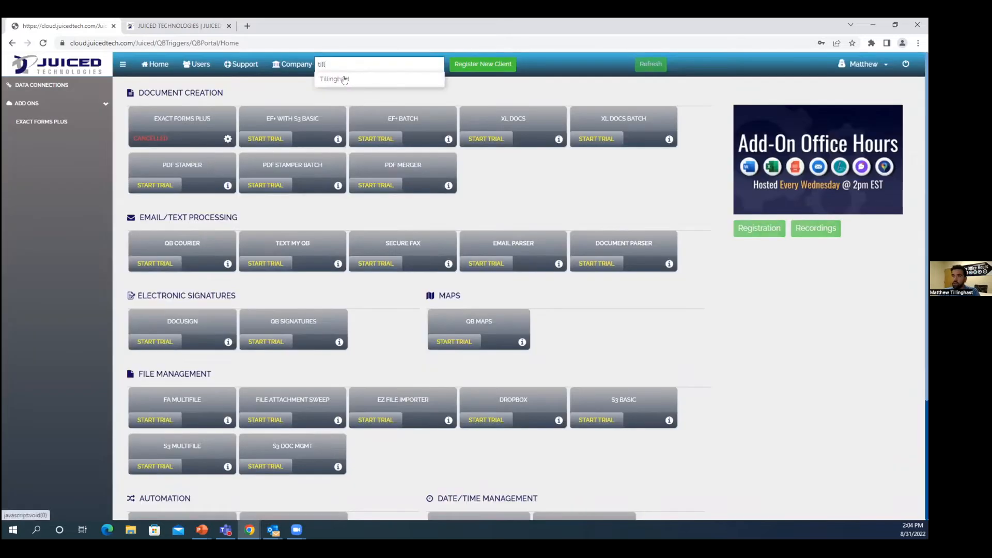
left_click(340, 79)
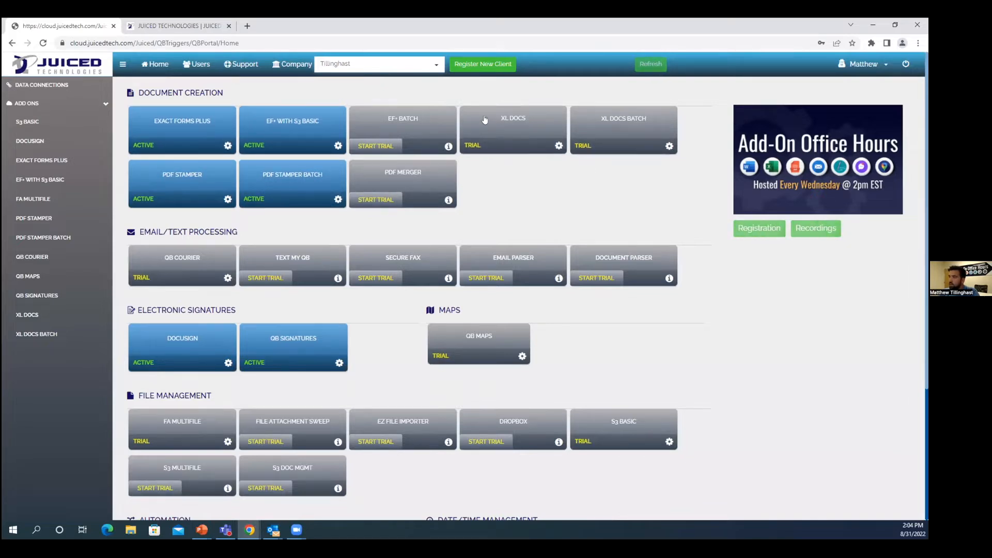
Step: Look through the add-on categories on the dashboard, view the Exact Forms Plus page and return to the dashboard
scroll(511, 220, "down", 4)
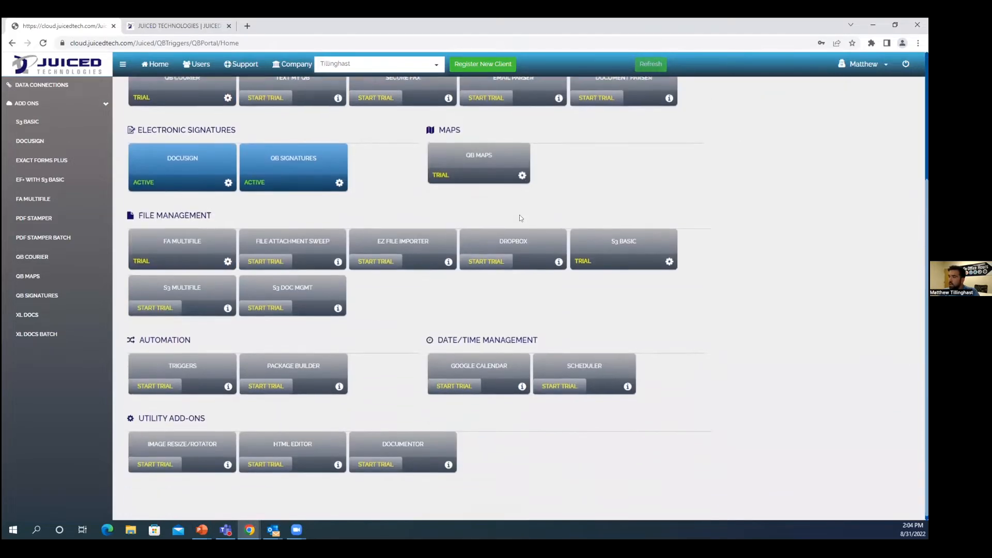
scroll(520, 215, "up", 2)
scroll(536, 246, "up", 2)
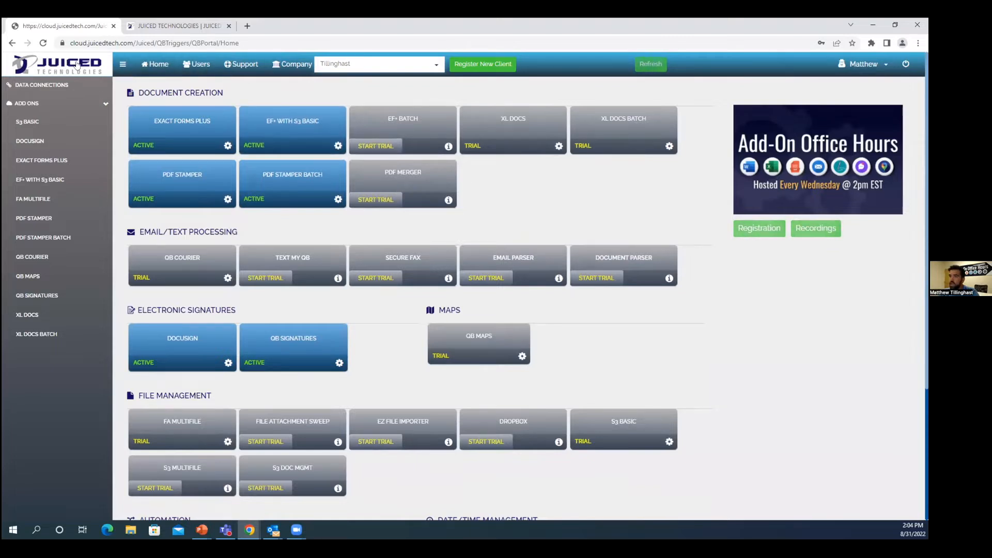
left_click(162, 64)
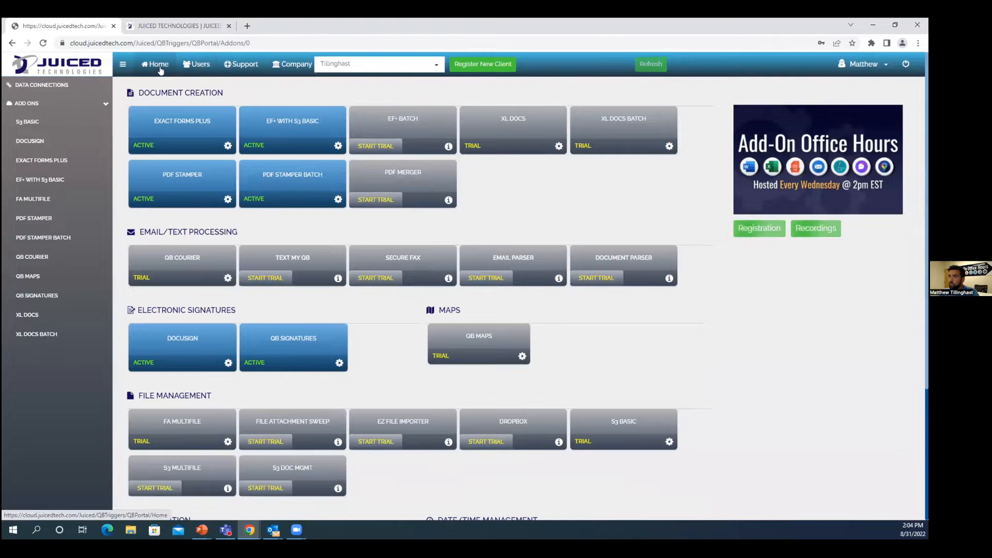
left_click(185, 126)
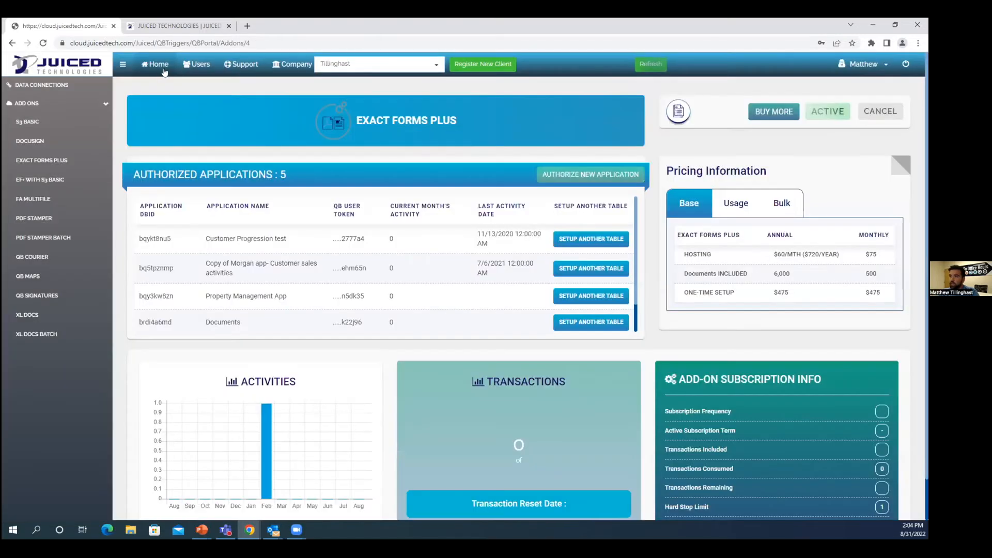
left_click(156, 67)
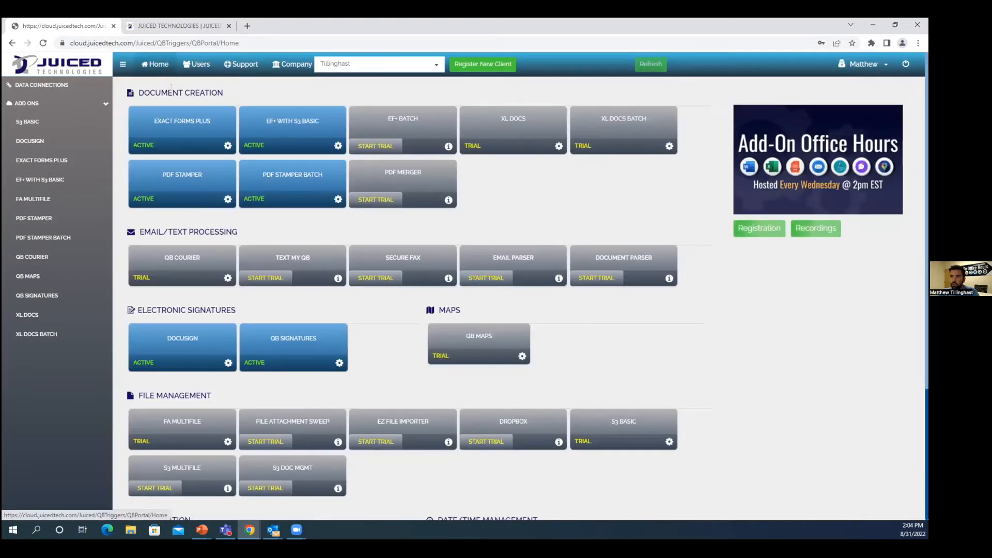
Step: In the users list, draft an invitation with the invitee's e-mail address, check the available roles, and cancel it
left_click(200, 67)
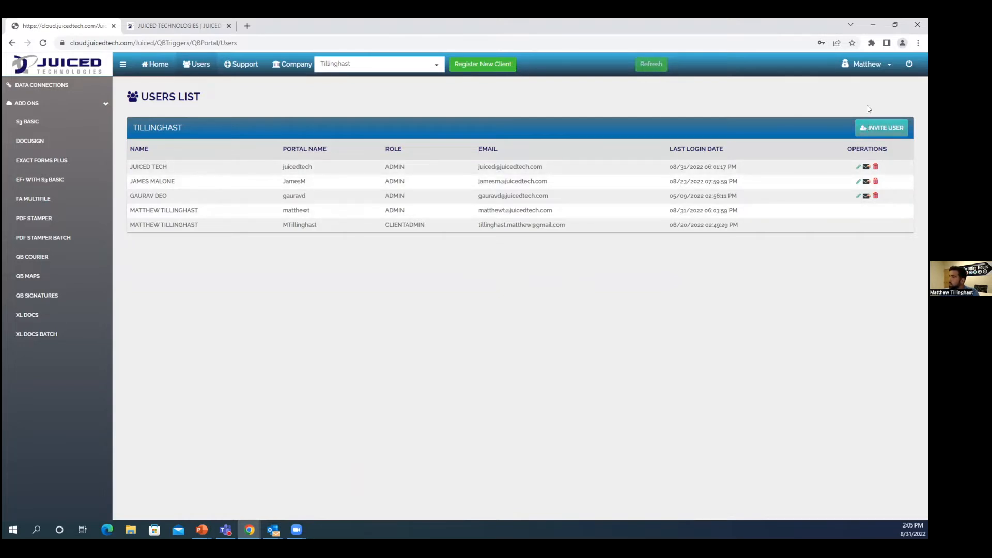
left_click(873, 132)
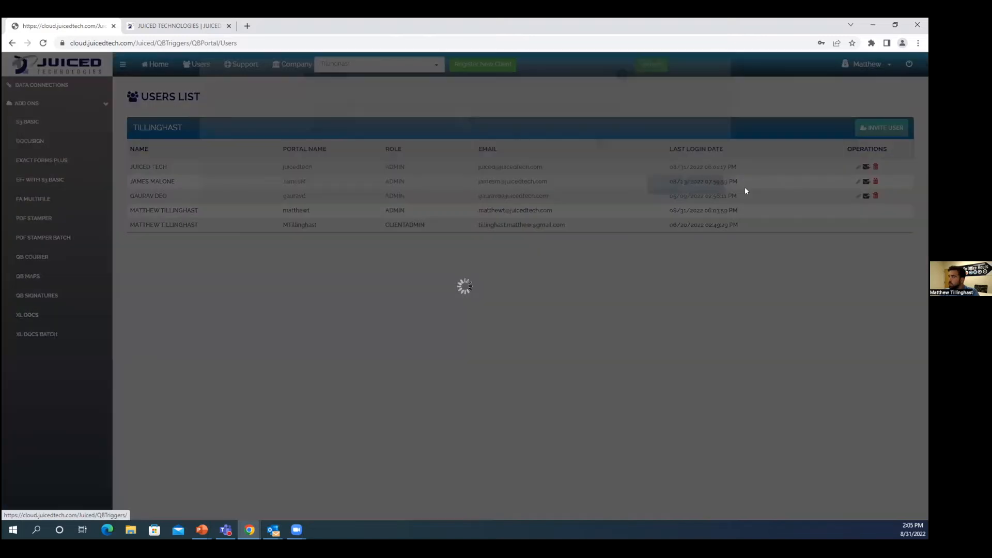
left_click(335, 148)
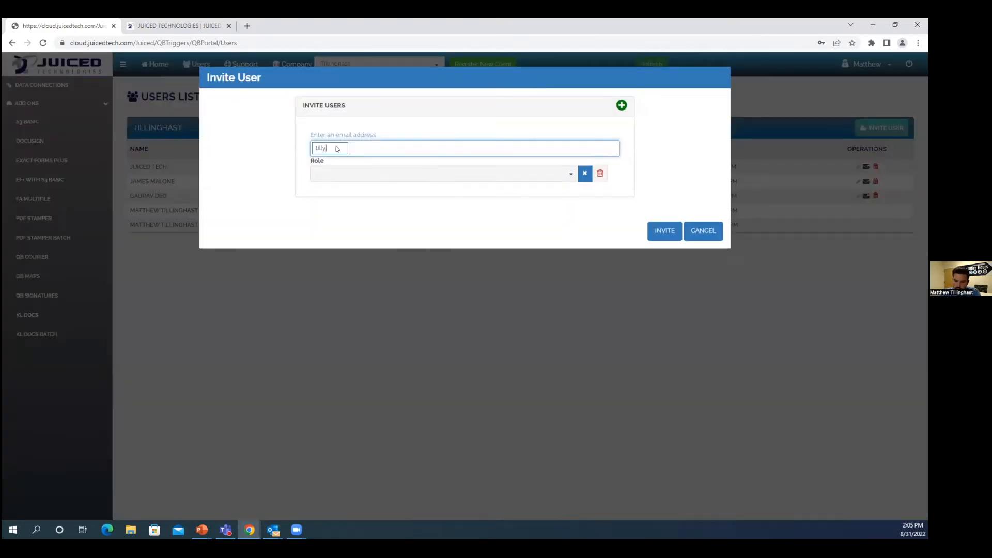
key("Return")
left_click(402, 177)
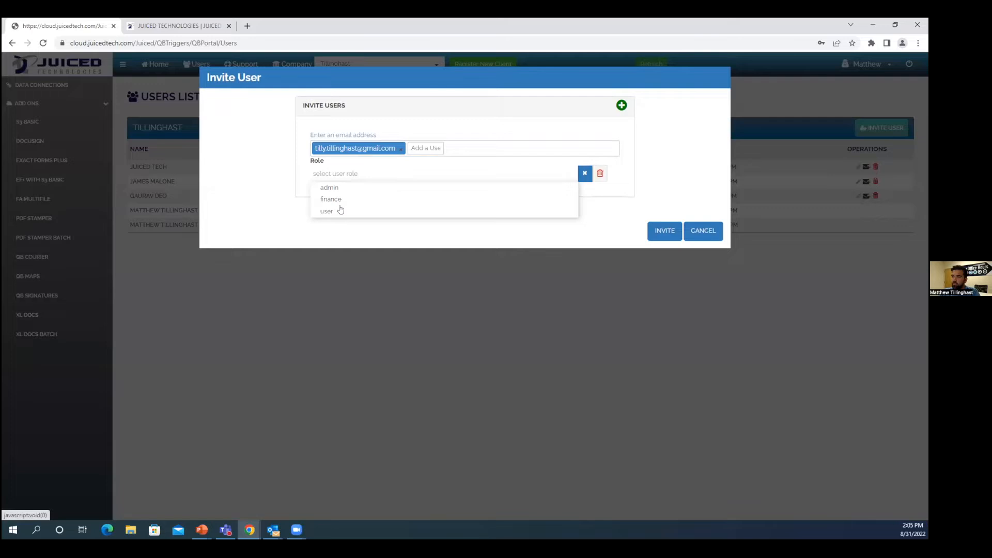
left_click(284, 207)
left_click(695, 234)
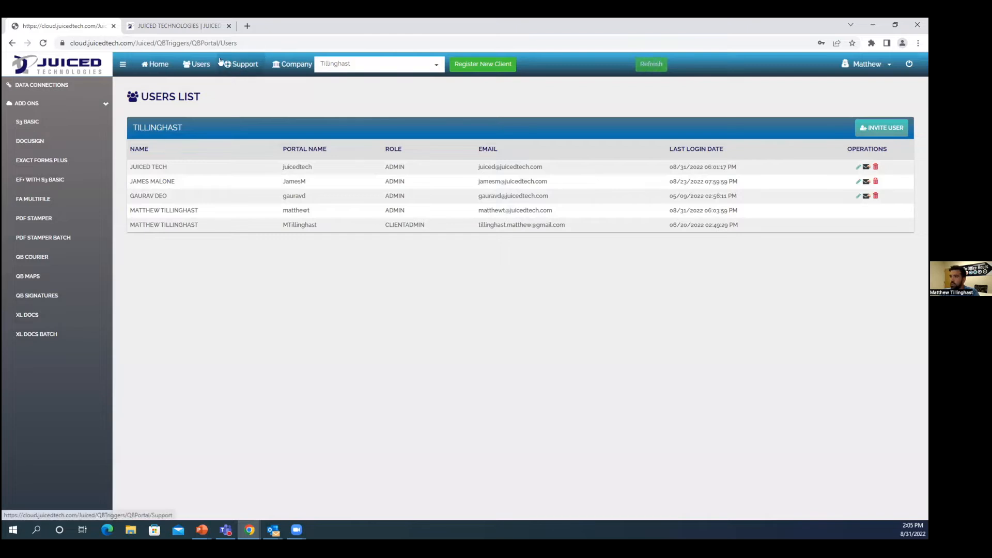
Step: Open a new support ticket form and review its category choices, add-on list and Quickbase record link guidance
left_click(250, 68)
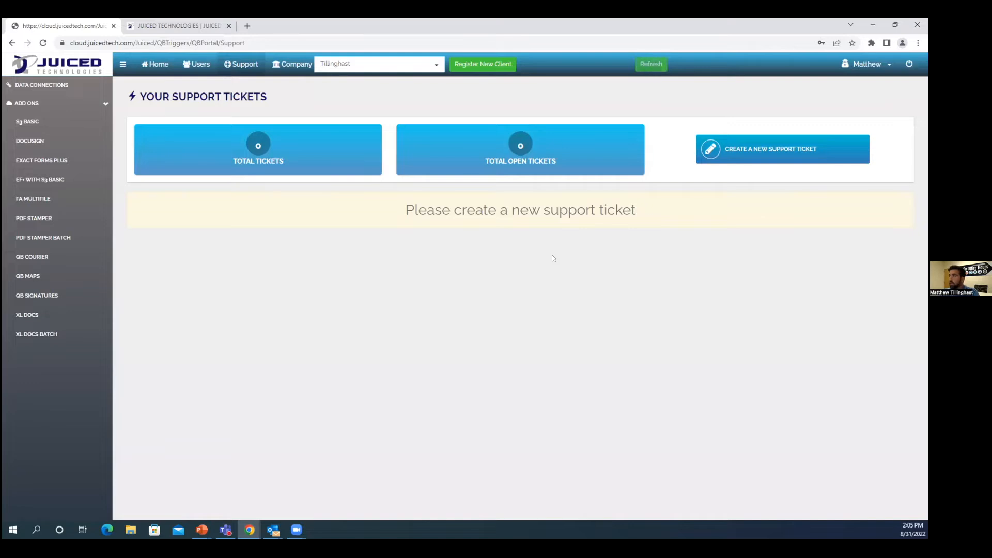
left_click(765, 154)
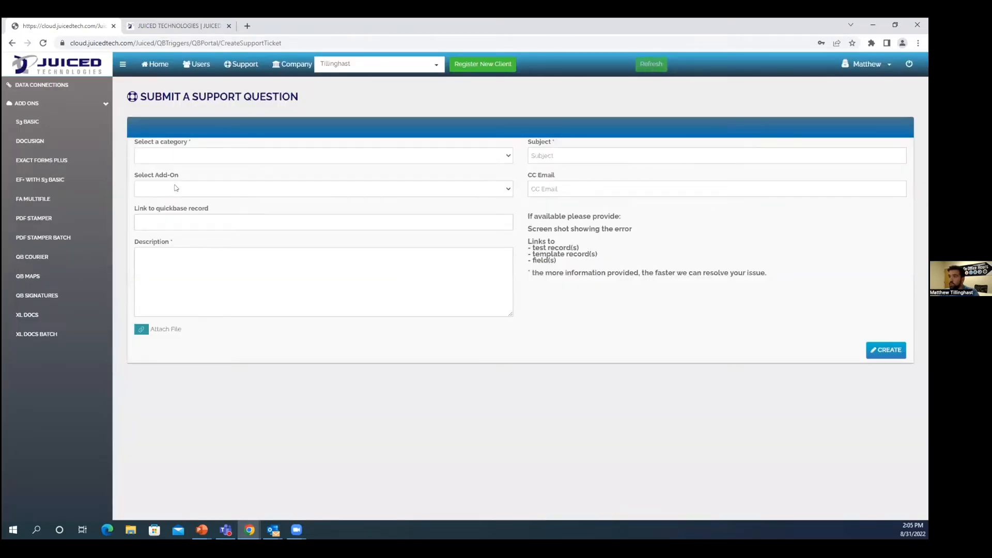
left_click(216, 157)
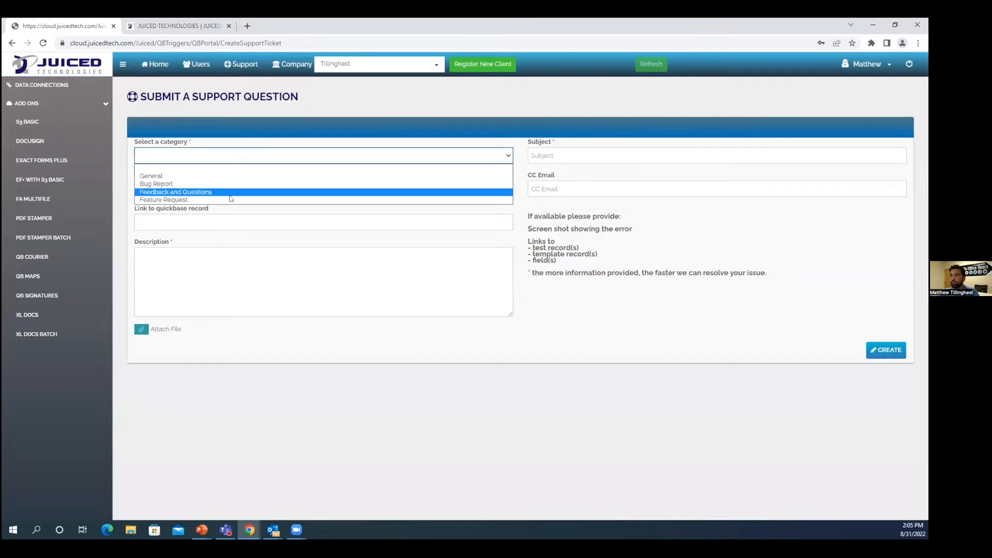
left_click(540, 203)
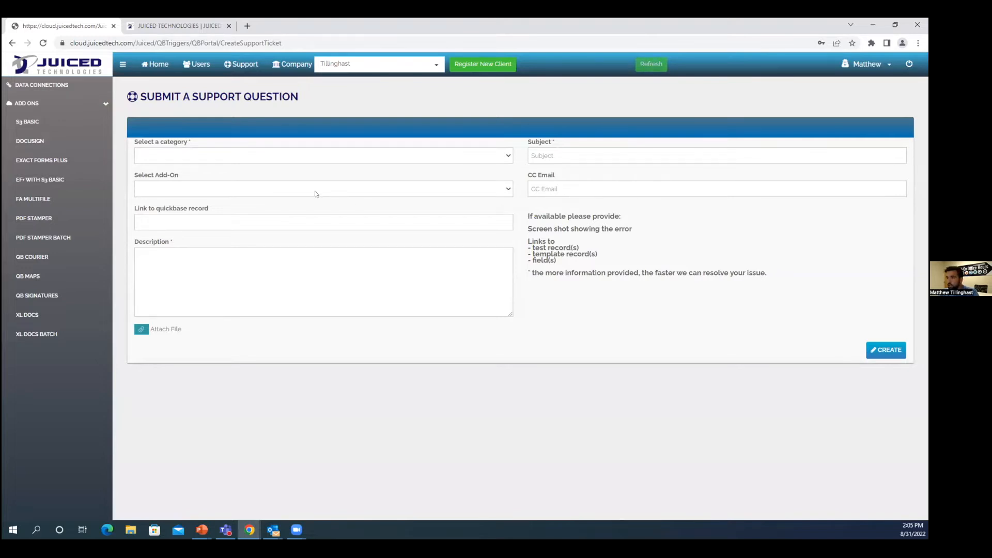
left_click(187, 187)
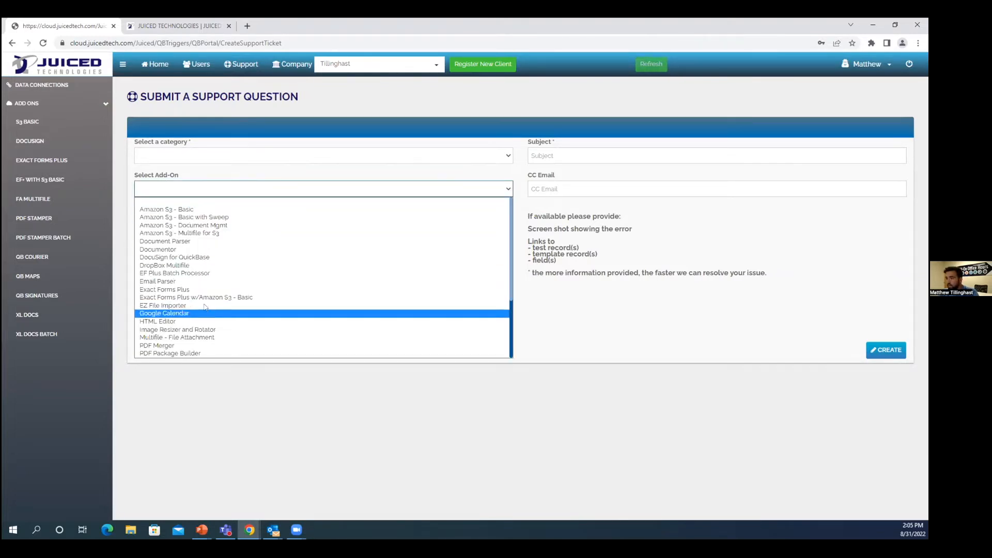
left_click(511, 314)
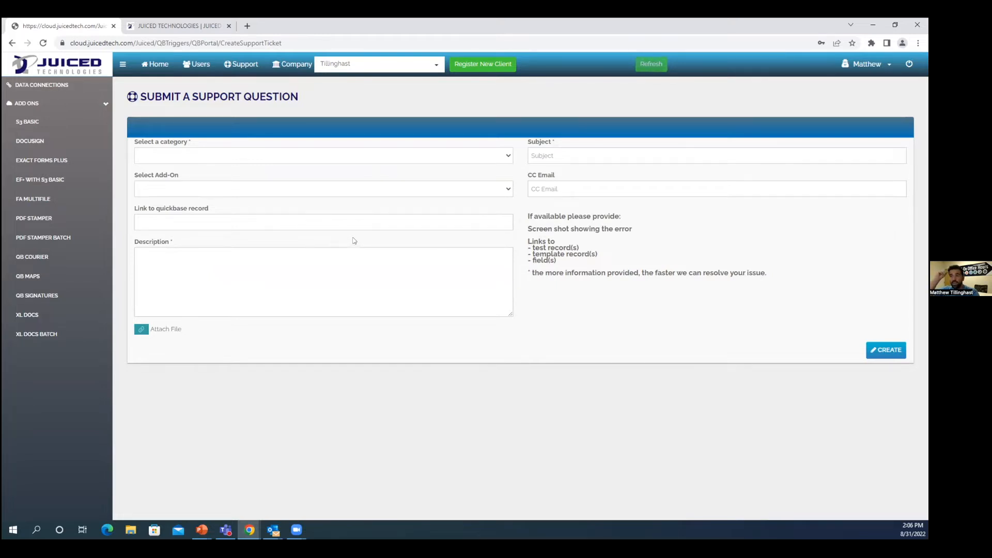
mouse_move(198, 219)
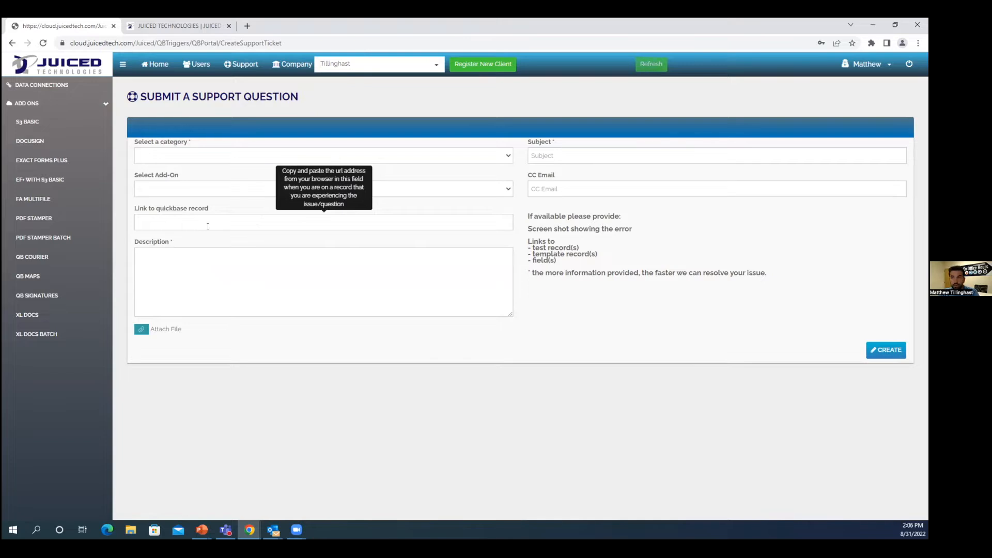
mouse_move(254, 231)
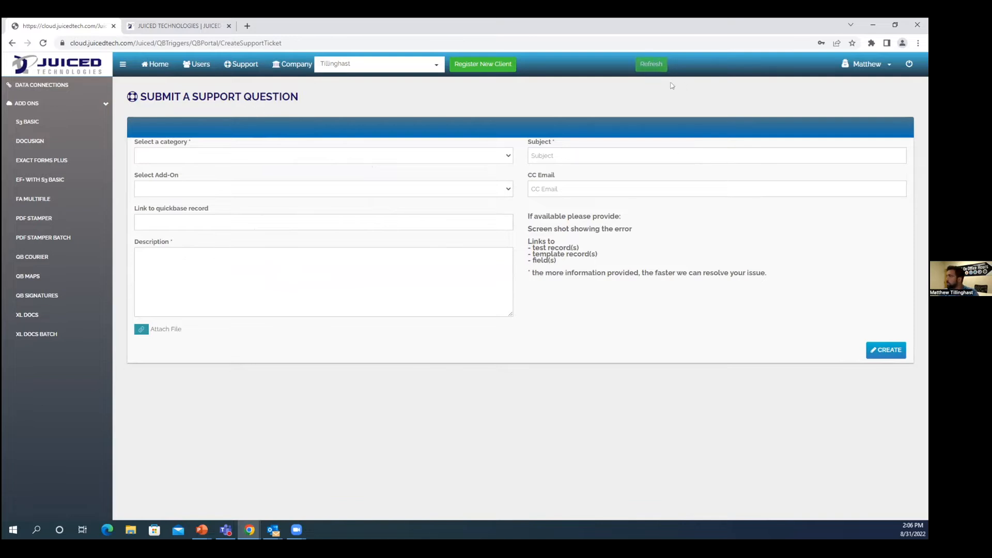
Step: Return to the dashboard and open the account settings to review the company profile and the user profile
left_click(157, 66)
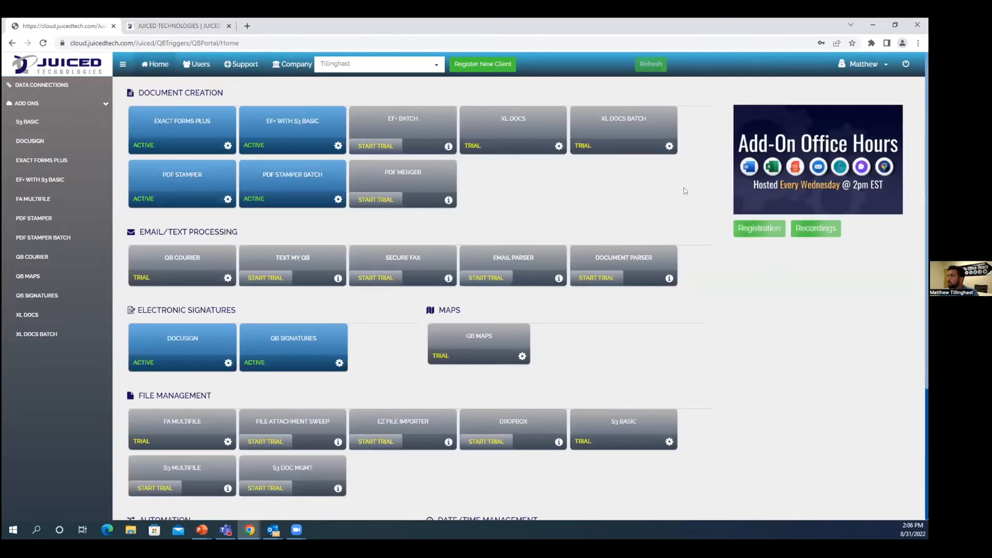
left_click(866, 71)
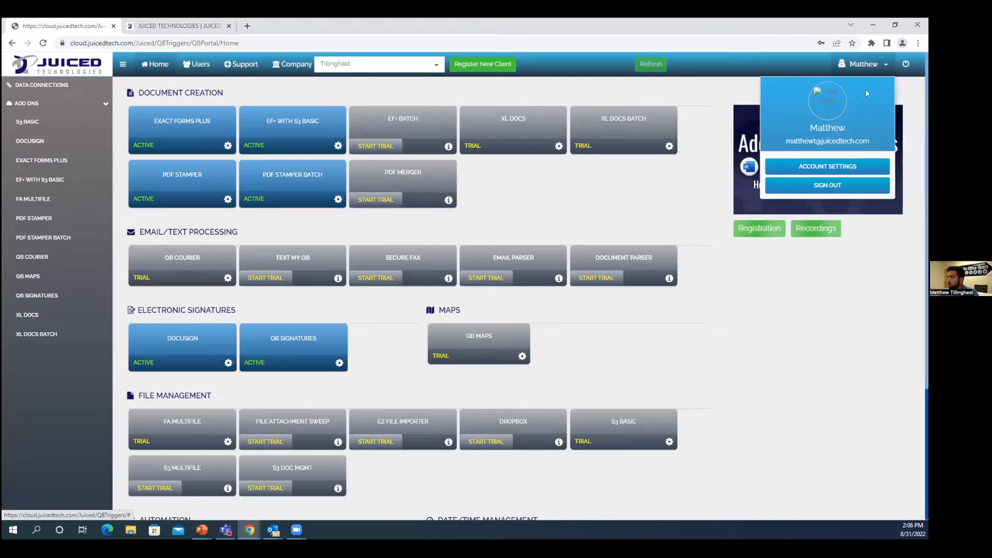
left_click(834, 167)
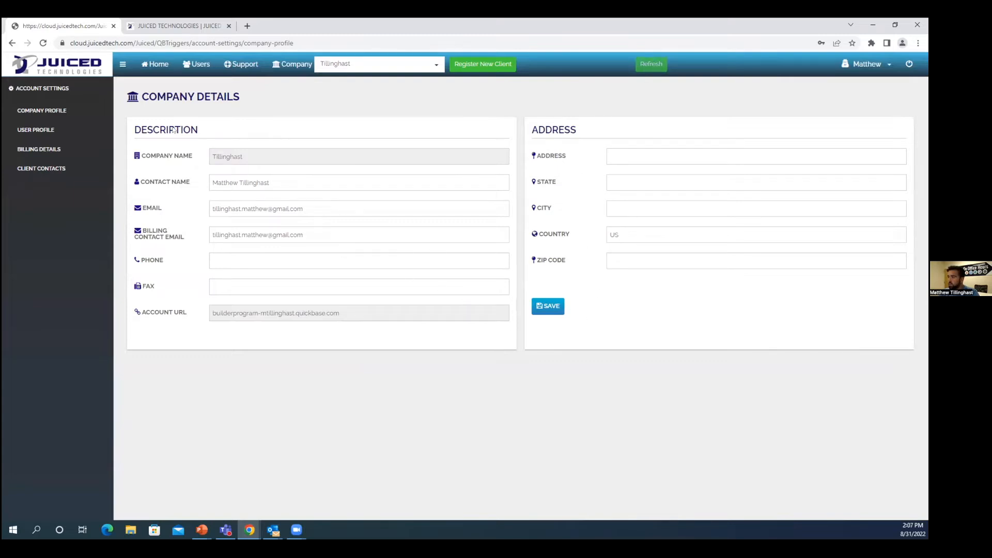
left_click(52, 133)
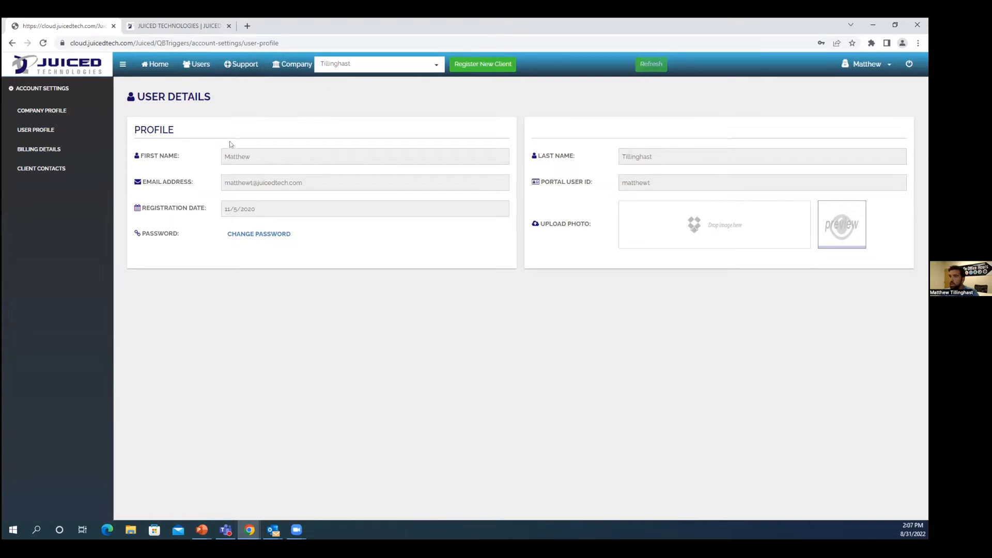
Step: Review the account's billing details and view the sample billing details in the Outlook message titled Image
left_click(54, 148)
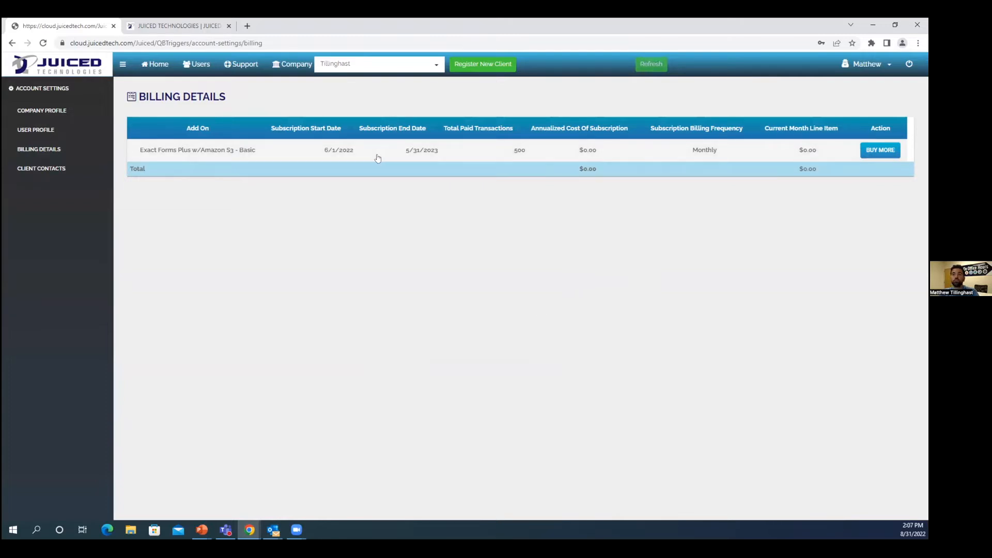
mouse_move(273, 530)
left_click(315, 493)
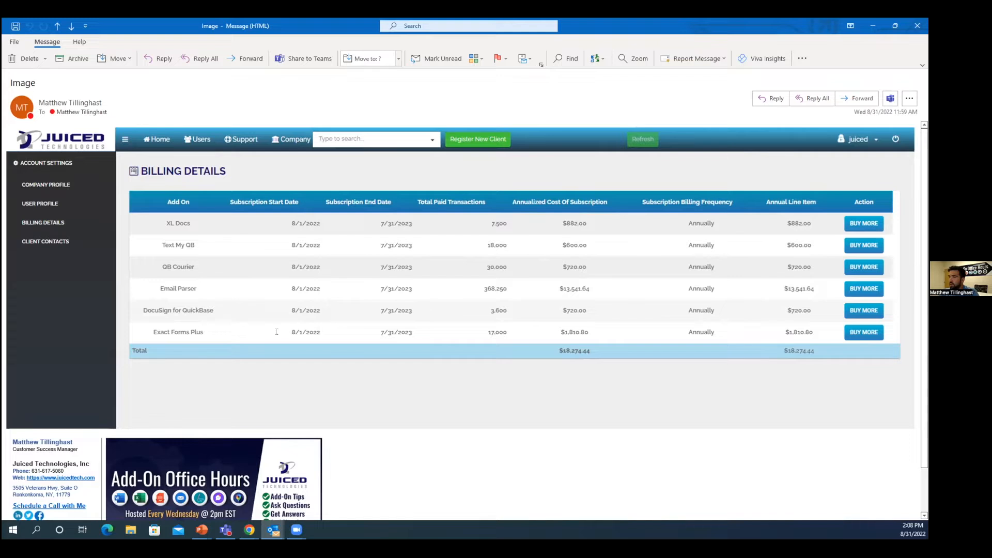
left_click(872, 29)
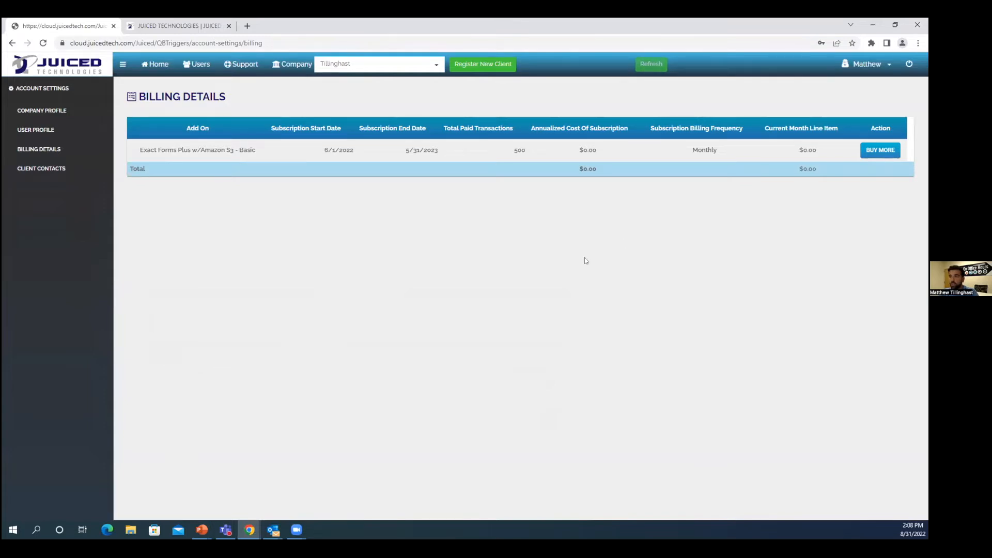
Step: View the client contacts, and open the QB Signatures add-on page to review its applications and pricing
left_click(61, 173)
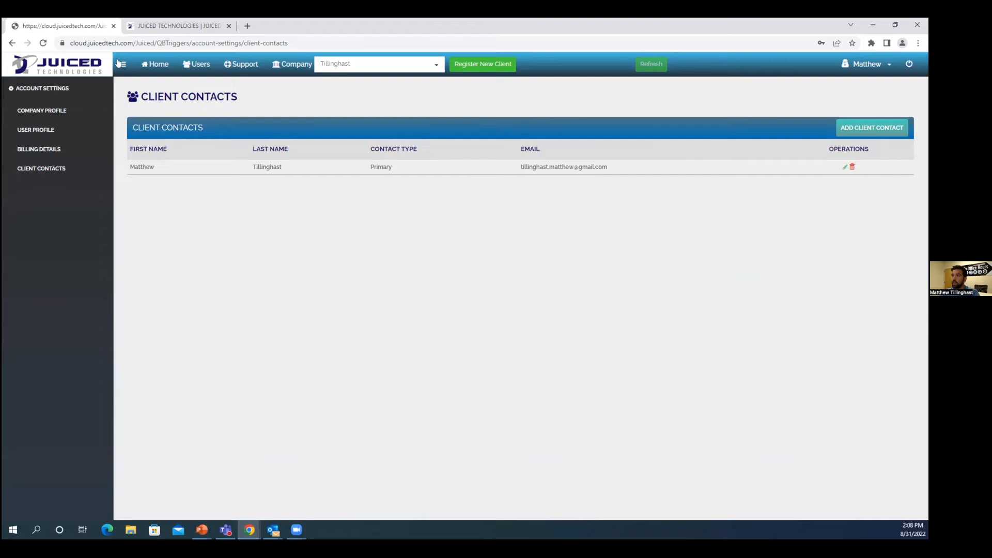
left_click(156, 64)
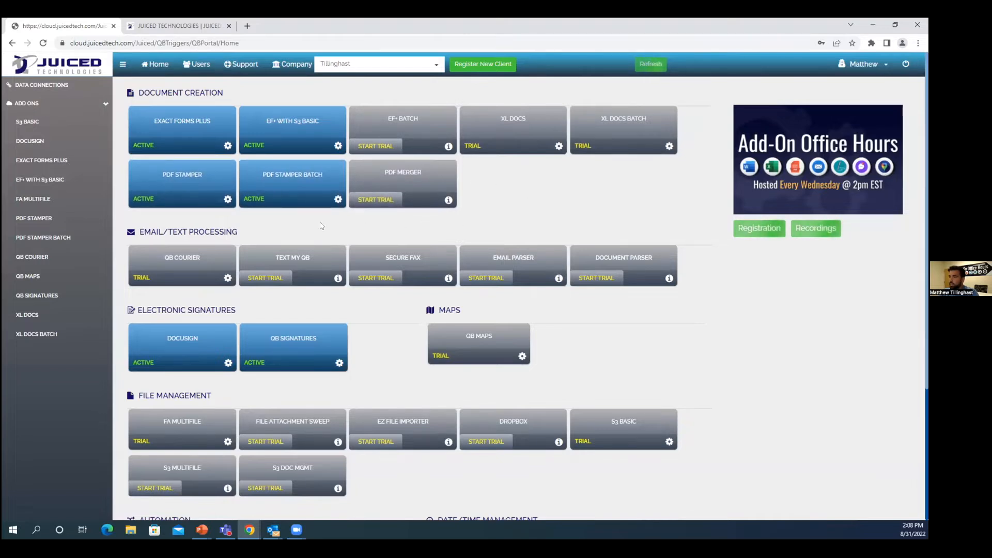
left_click(285, 342)
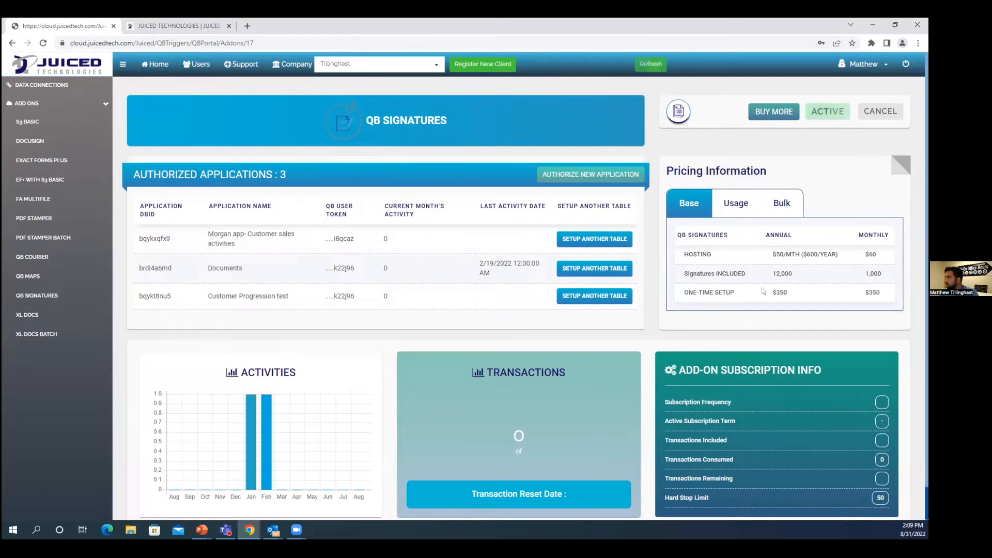
Step: Review the QB Signatures usage and bulk pricing, and return to its base pricing
left_click(740, 209)
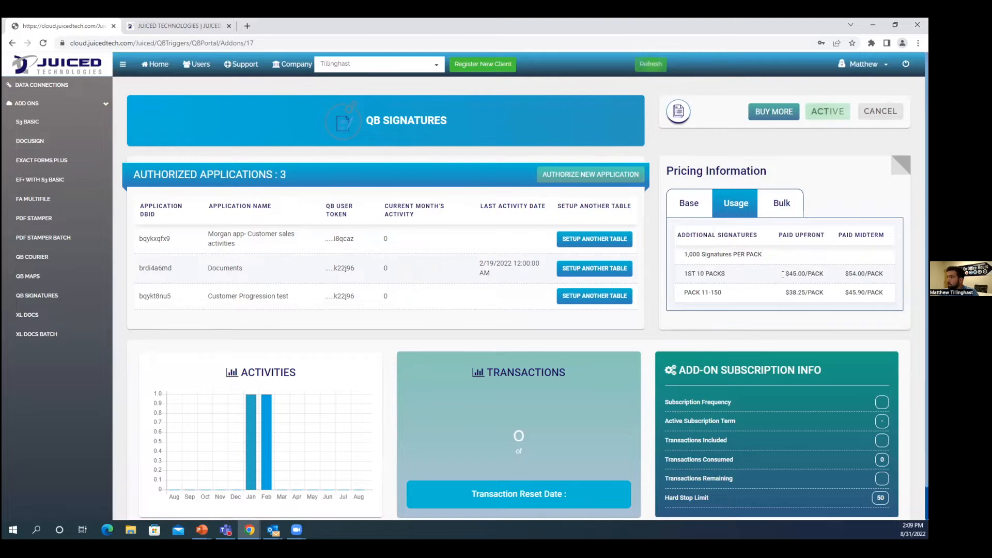
left_click_drag(785, 274, 829, 274)
left_click(833, 211)
left_click(781, 207)
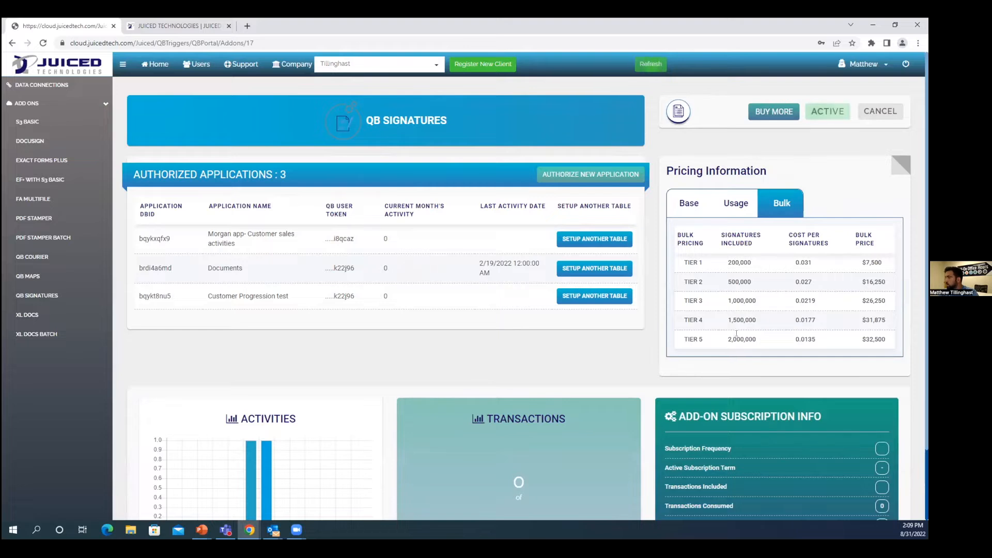
left_click_drag(728, 340, 762, 346)
left_click(764, 347)
left_click(733, 205)
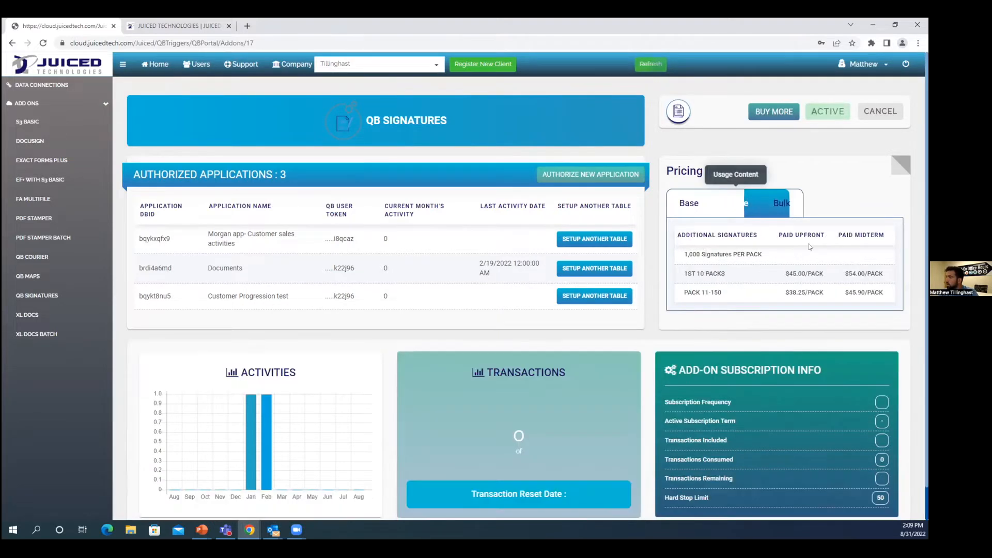
left_click(692, 203)
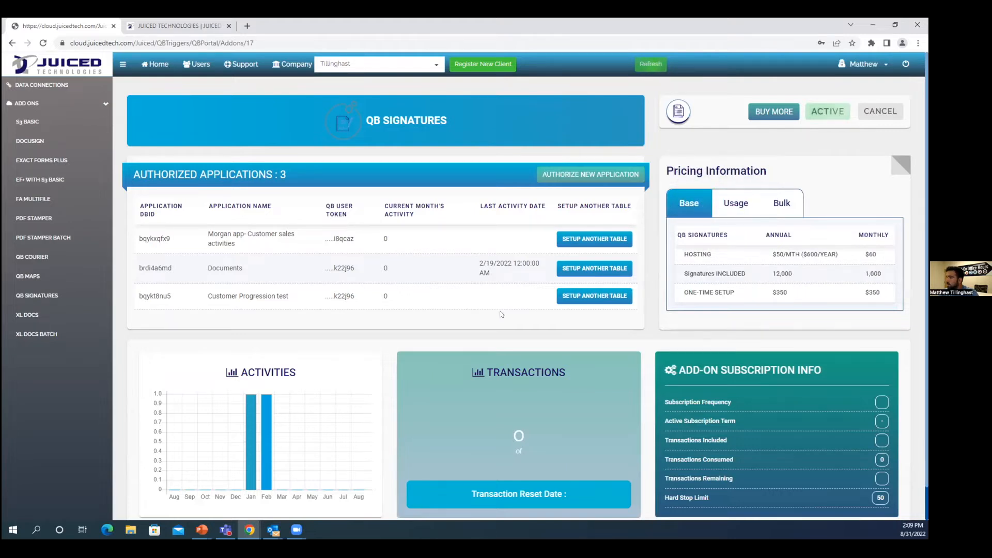
Step: Review the activity, transaction and subscription details of QB Signatures, visiting the Exact Forms Plus add-on page in between
scroll(501, 313, "down", 2)
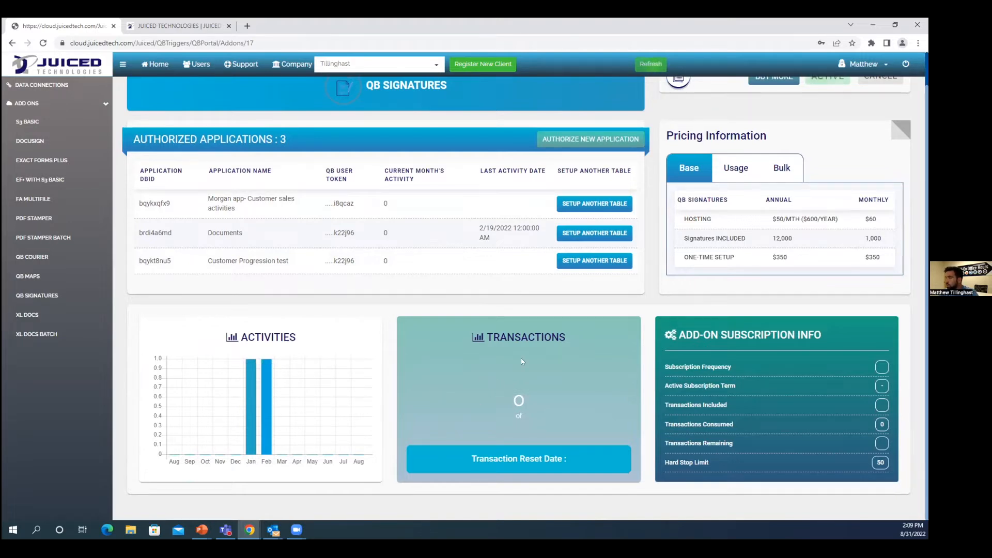
left_click(155, 64)
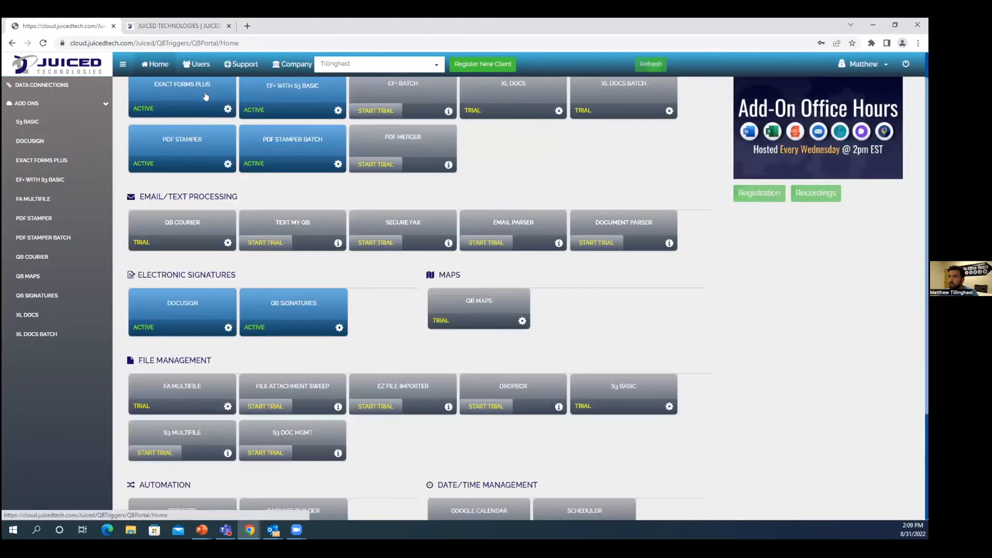
left_click(199, 88)
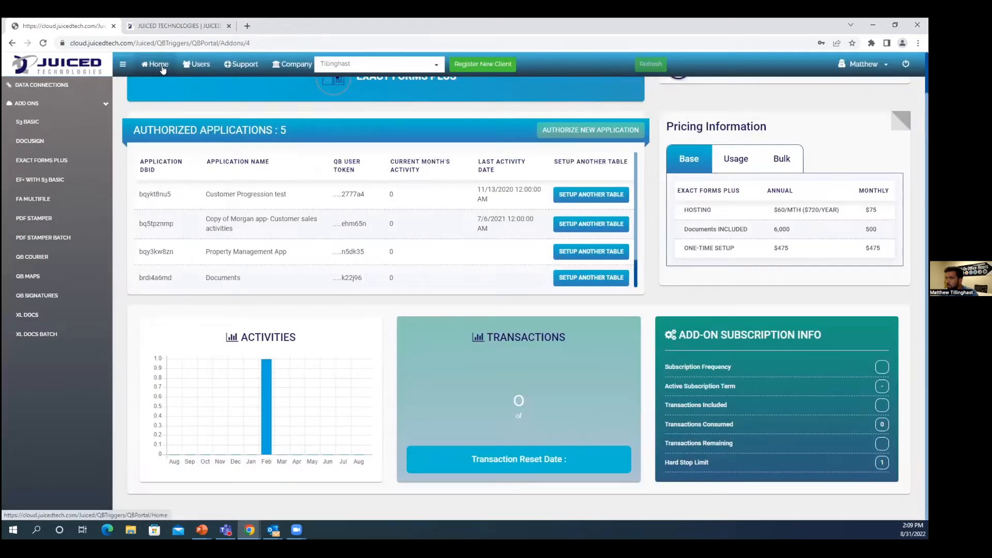
left_click(156, 66)
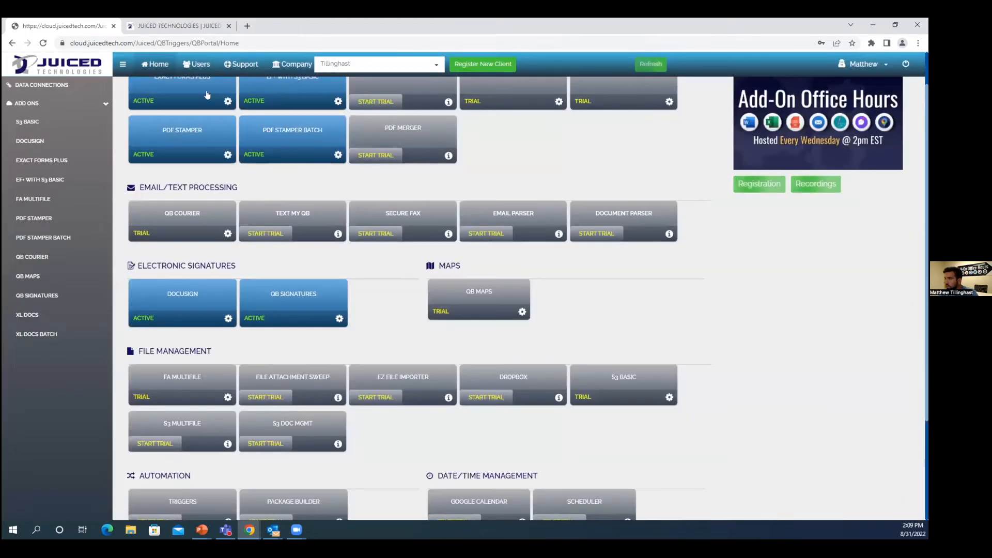
left_click(292, 299)
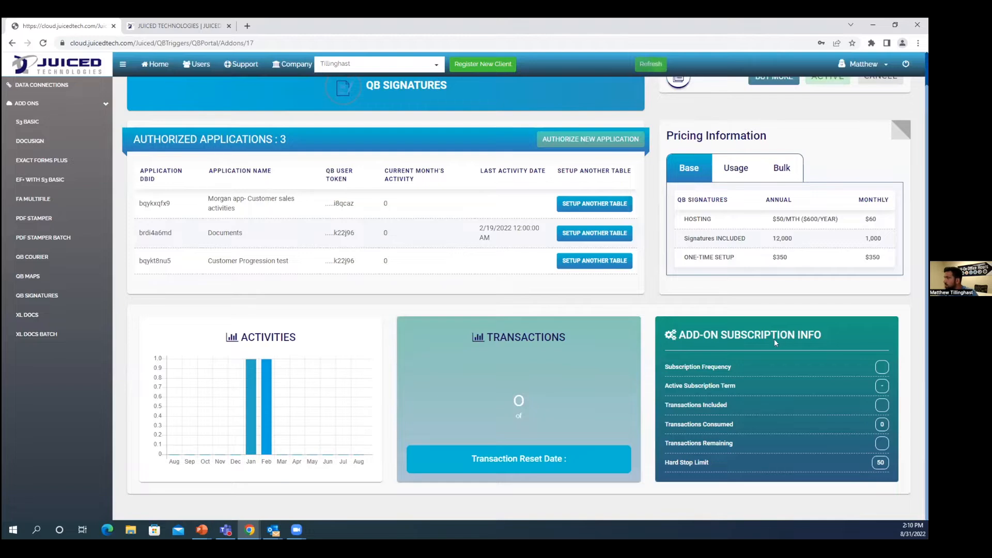
scroll(731, 377, "up", 1)
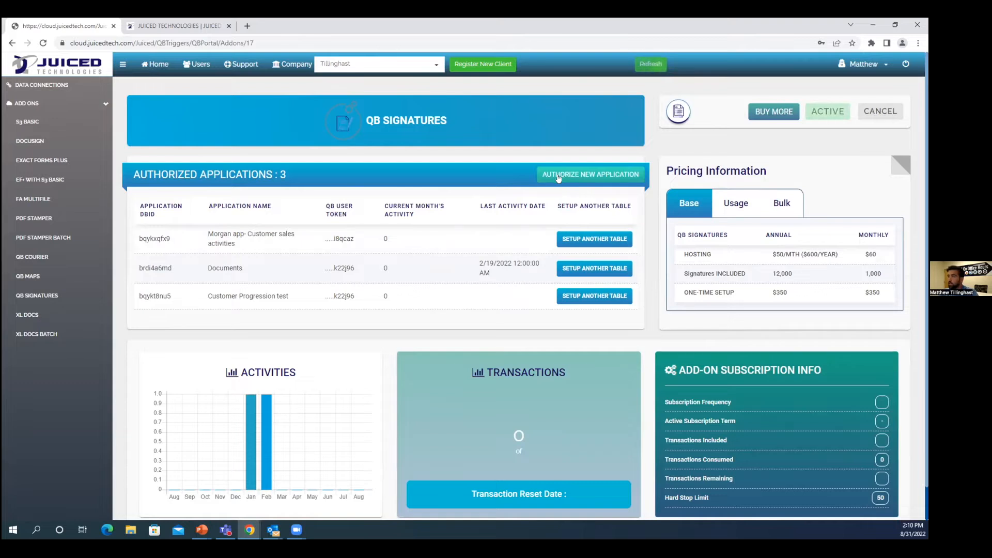
Step: Start authorizing a new application for QB Signatures, using the third existing usertoken in the list, and proceed to the application information
left_click(579, 177)
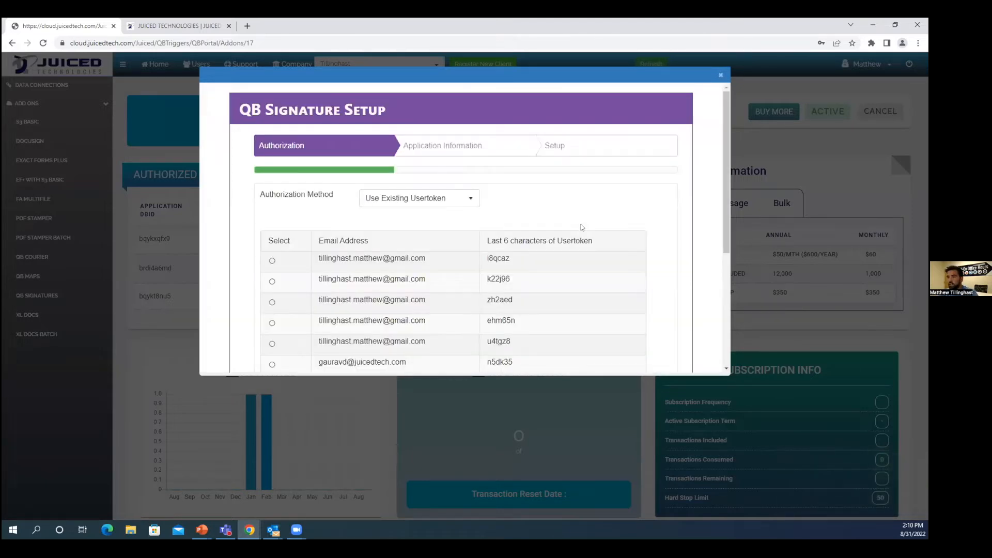
scroll(402, 211, "down", 1)
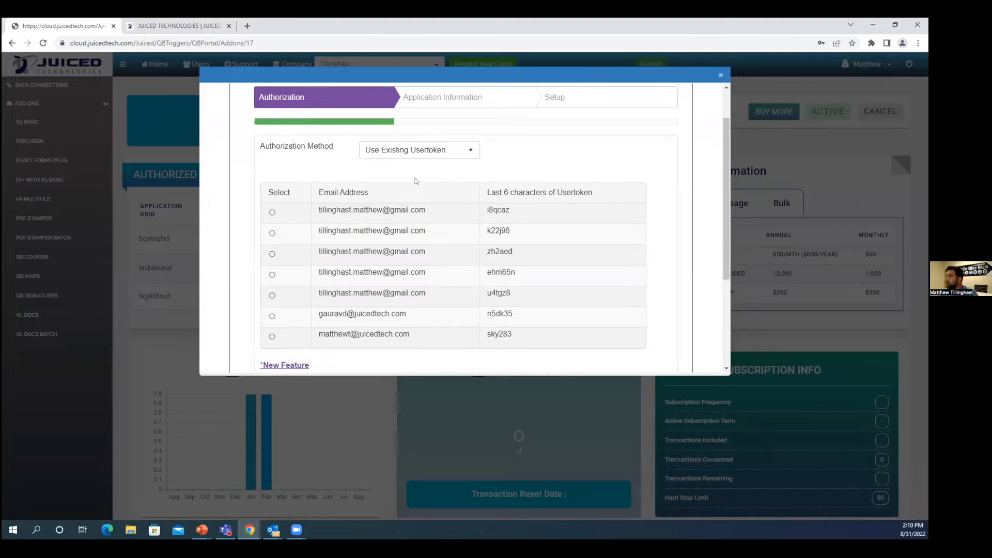
scroll(532, 208, "up", 1)
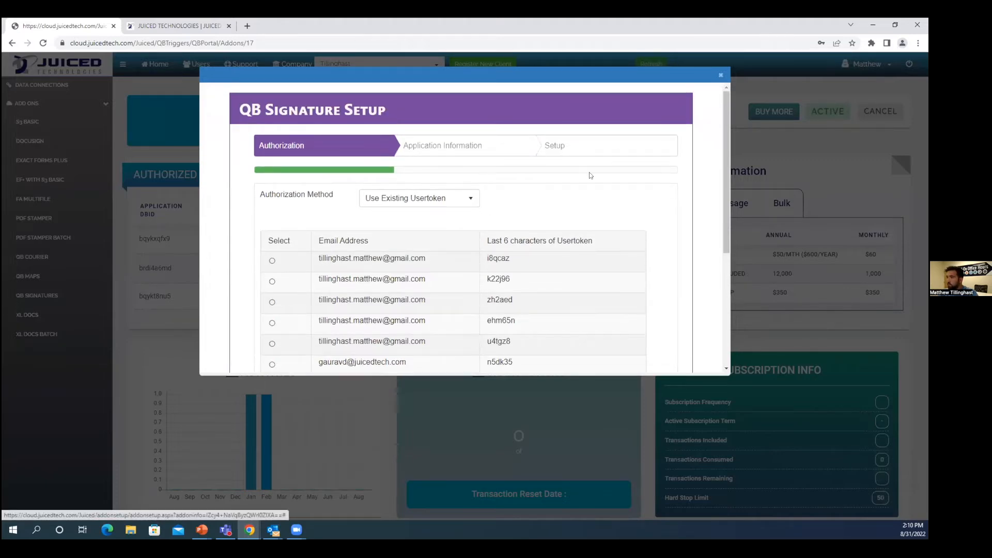
scroll(591, 174, "down", 1)
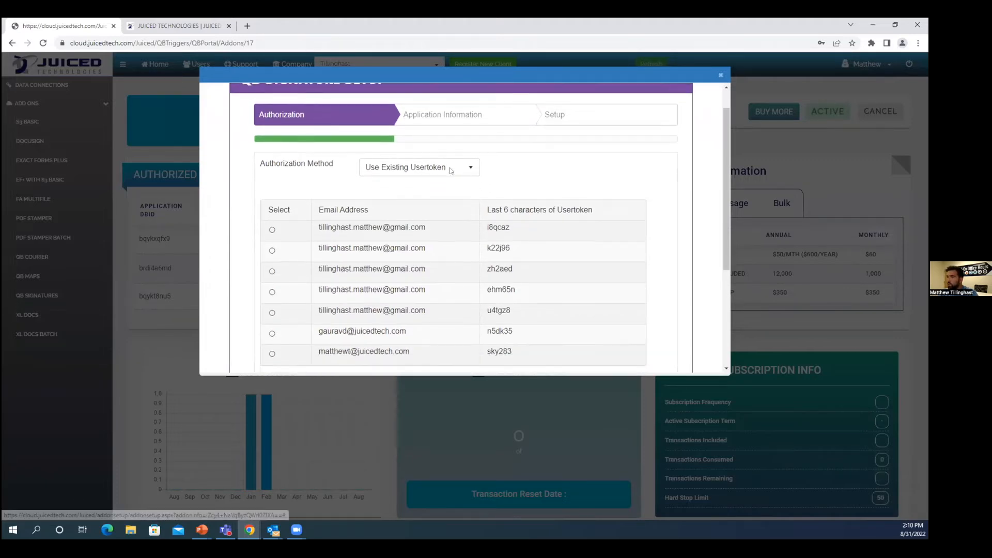
left_click(408, 155)
left_click(445, 218)
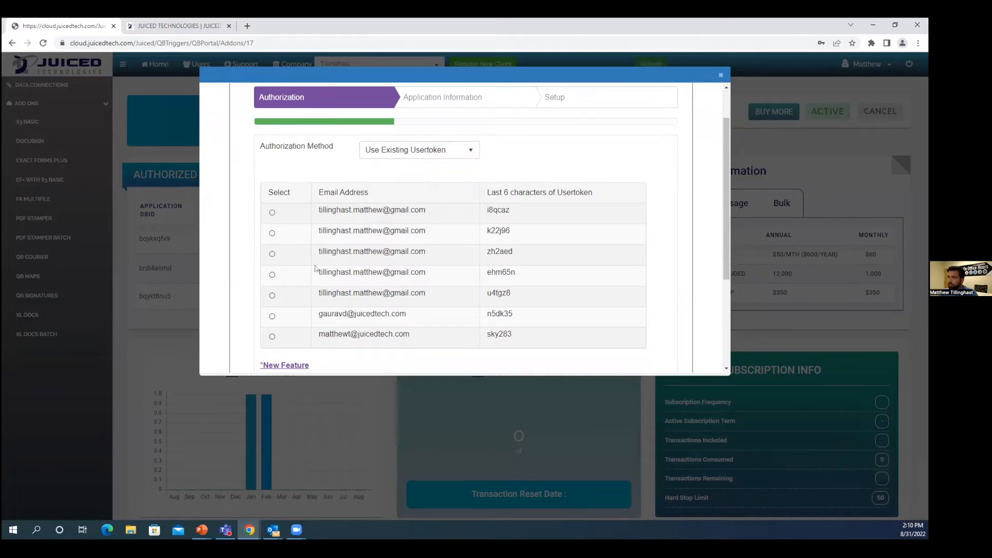
left_click(273, 296)
left_click(272, 254)
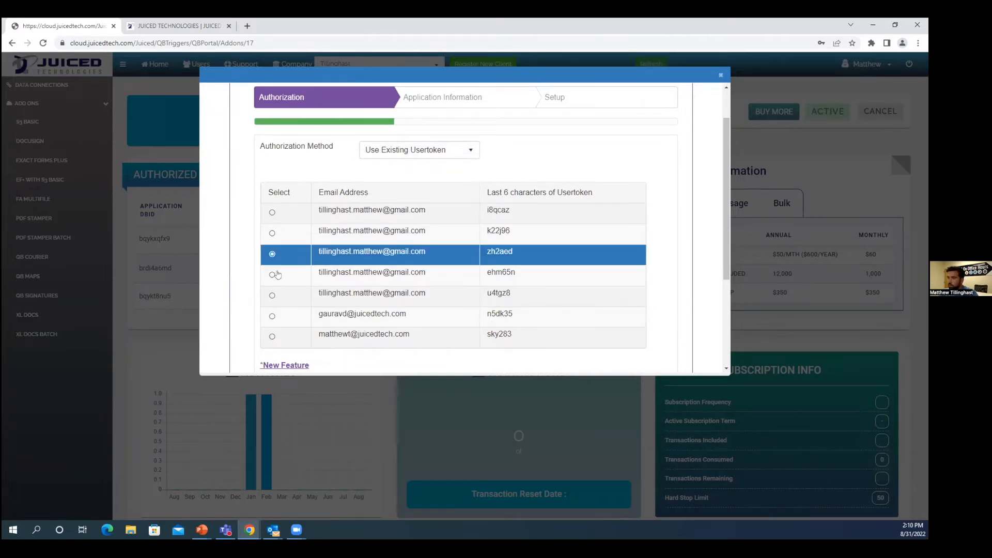
scroll(448, 276, "down", 2)
scroll(419, 287, "down", 1)
left_click(632, 339)
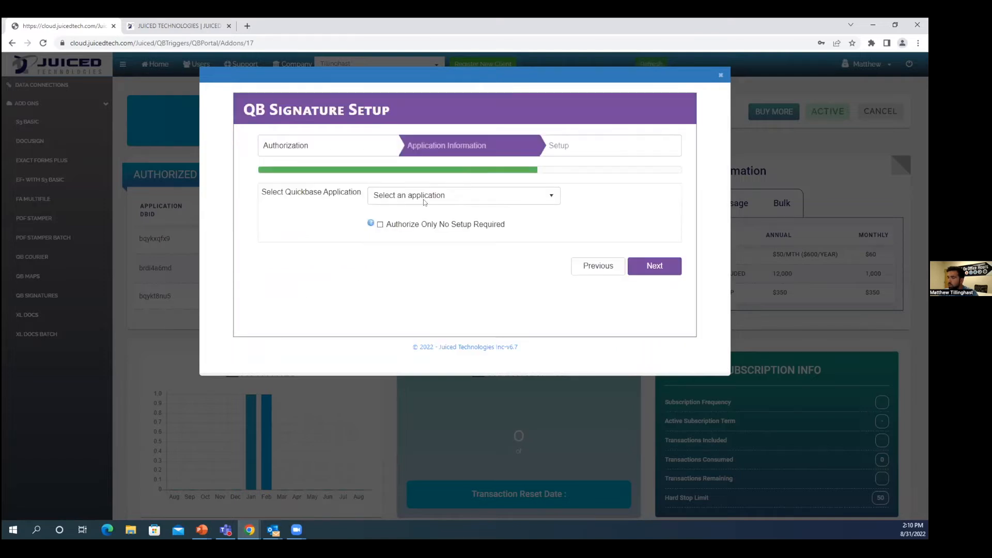
Step: Choose the Quickbase application, complete the QB Signature setup on the Documents table, and close the setup dialog
left_click(424, 202)
left_click(428, 229)
left_click(642, 267)
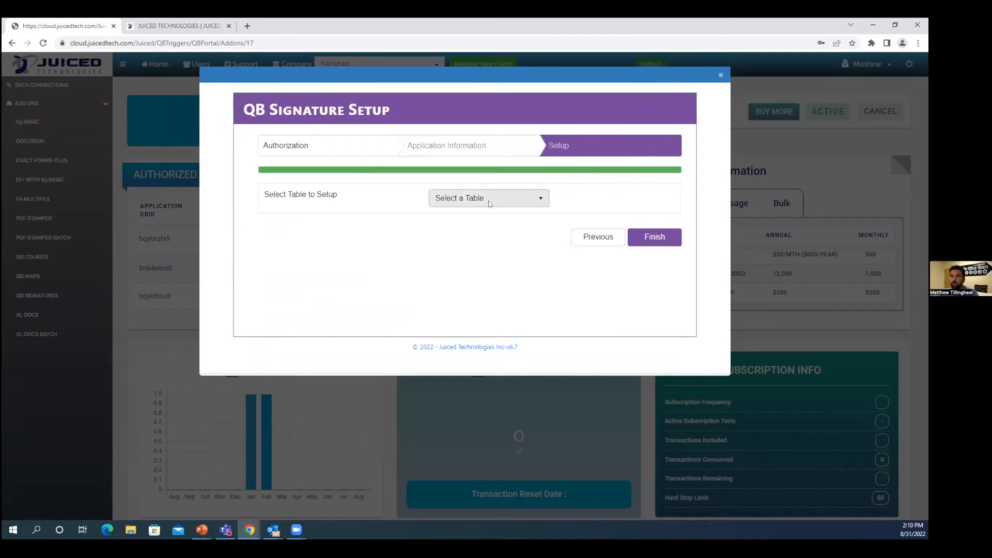
left_click(489, 200)
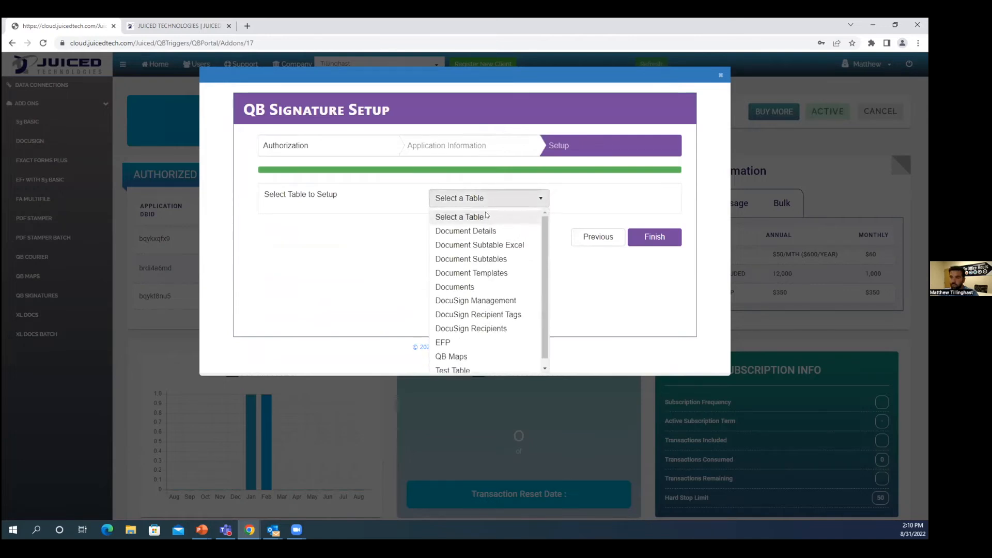
left_click(481, 287)
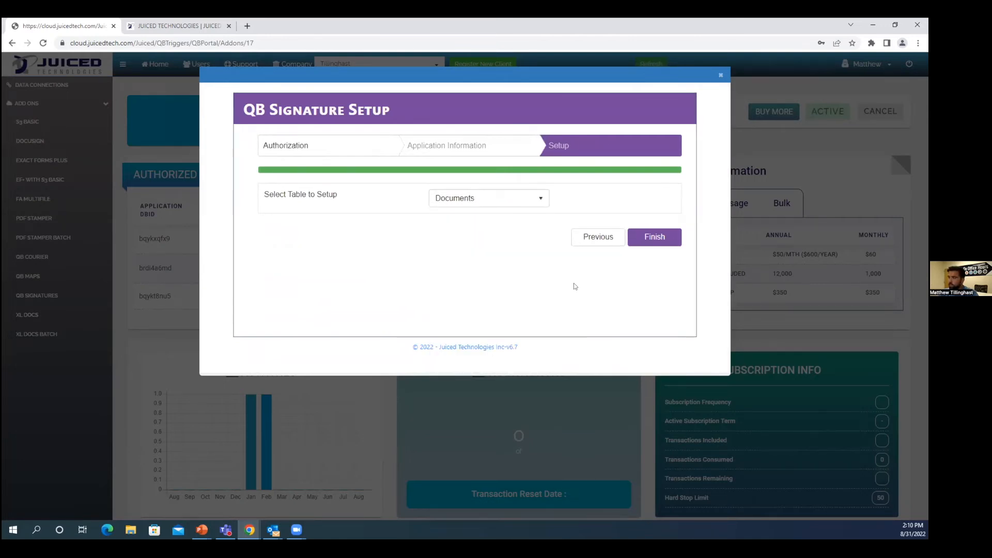
left_click(649, 239)
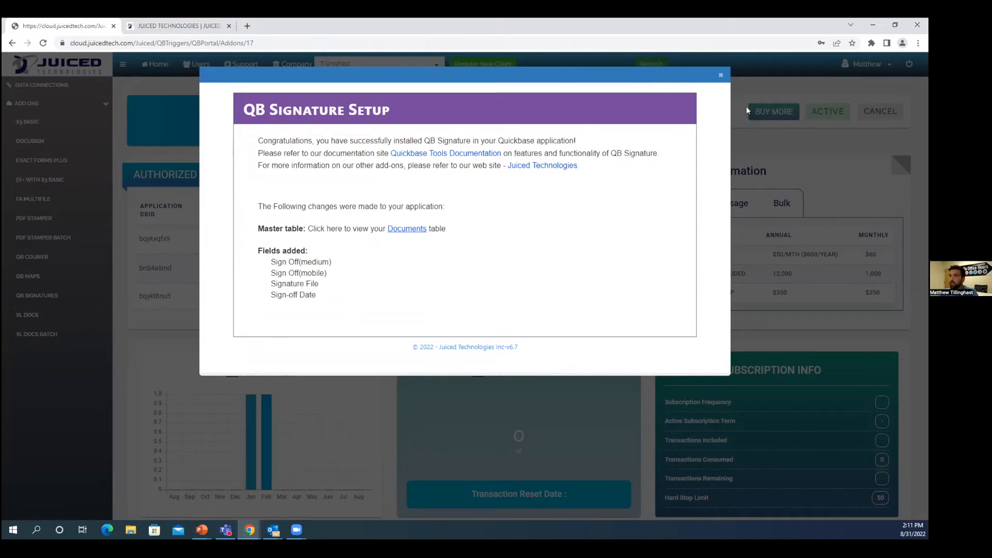
key("Escape")
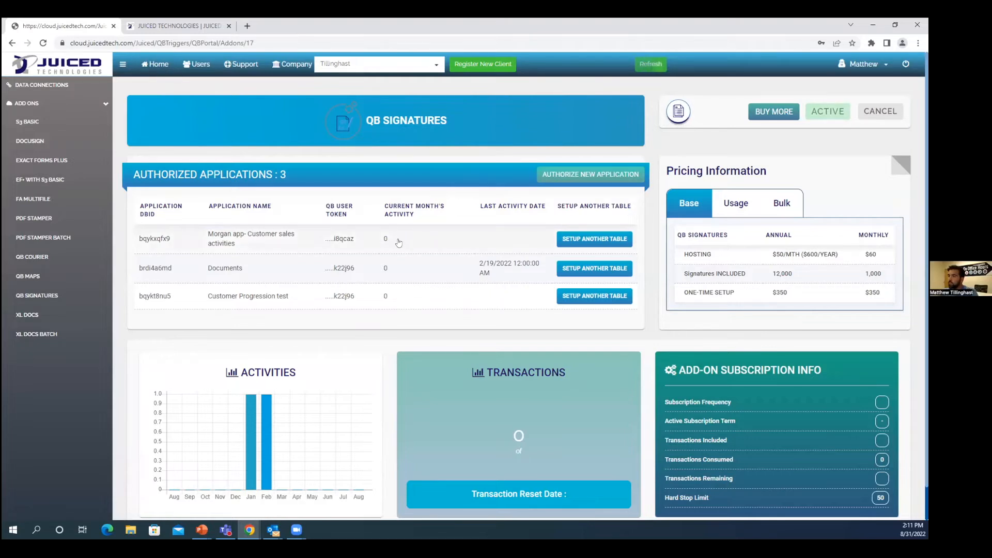
Step: Return from QB Signatures to the dashboard, refresh it, and open the DocuSign add-on page
scroll(437, 234, "down", 1)
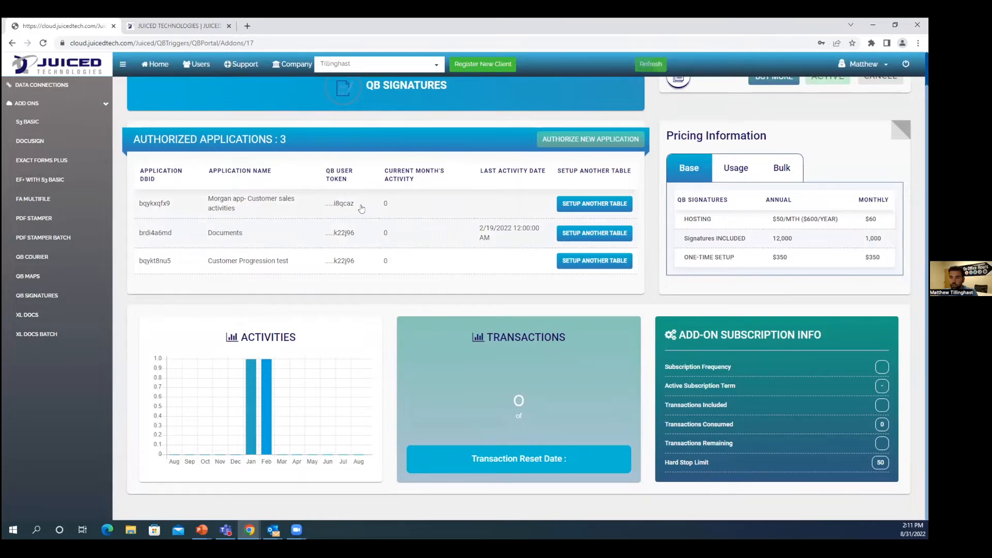
scroll(362, 209, "up", 1)
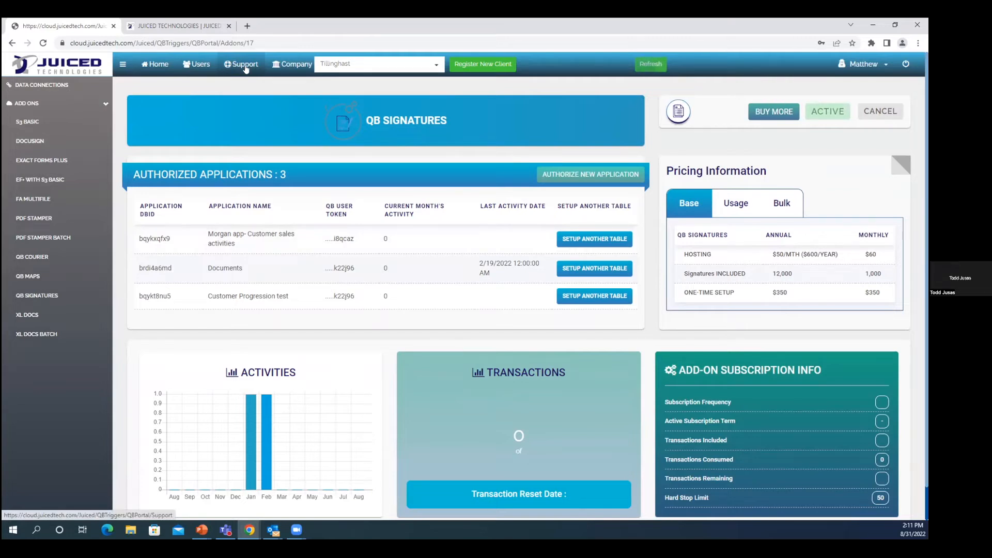
left_click(156, 67)
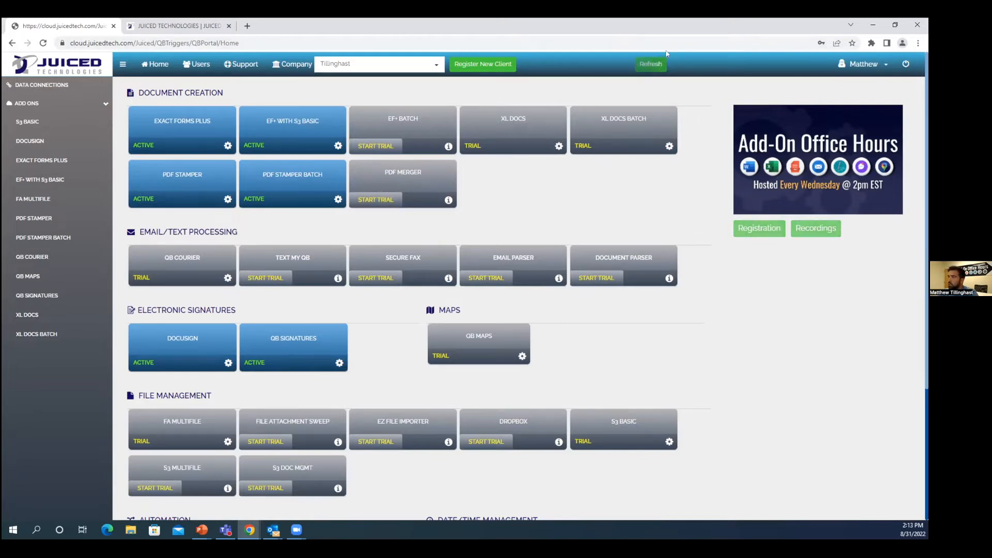
left_click(651, 67)
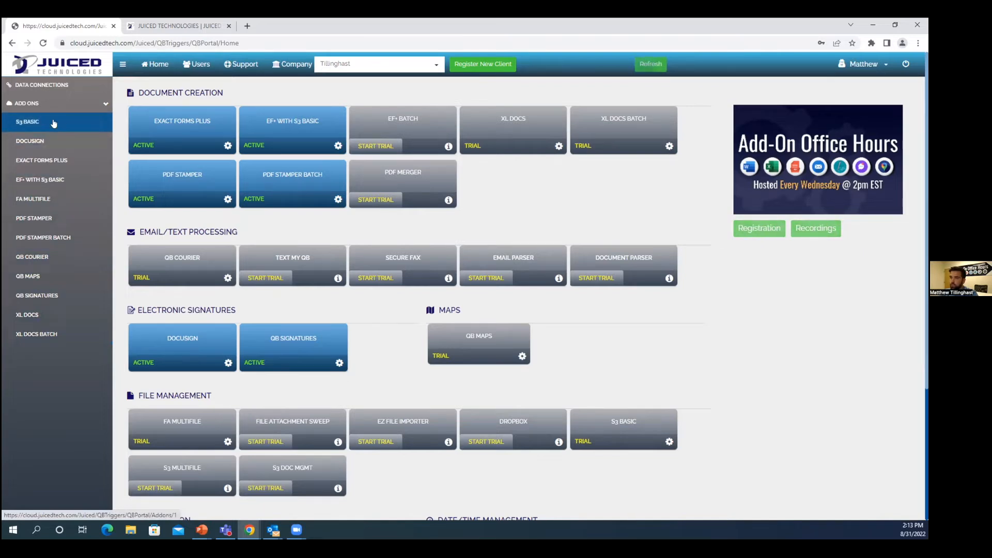
left_click(43, 143)
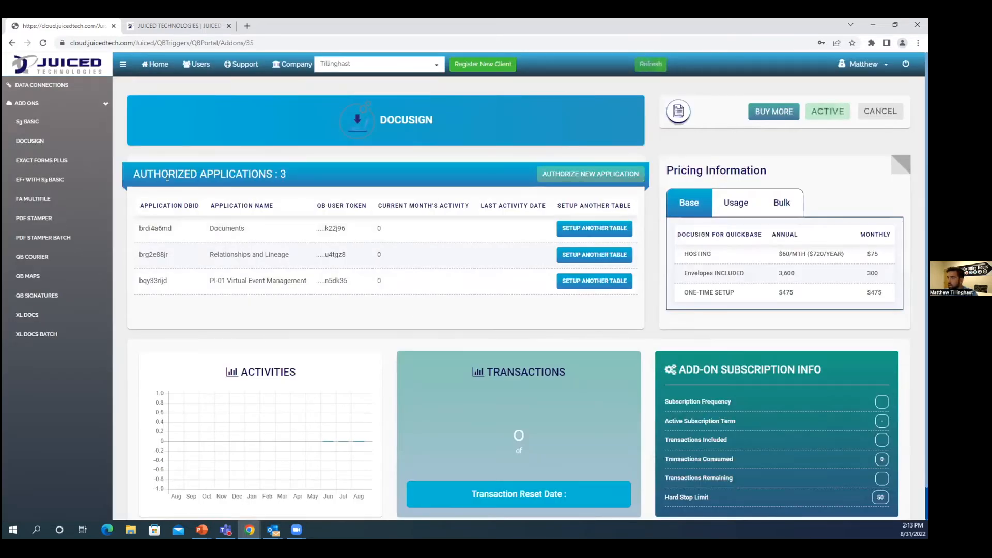
Step: Open a new data connection form for QuickBase and enable the user token option to review its required fields
left_click(66, 91)
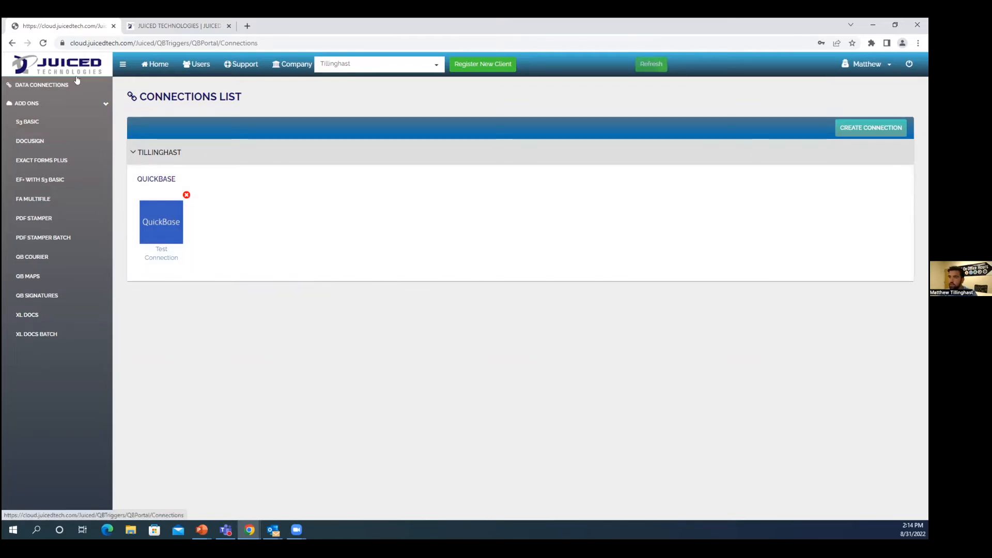
left_click(851, 135)
left_click(186, 155)
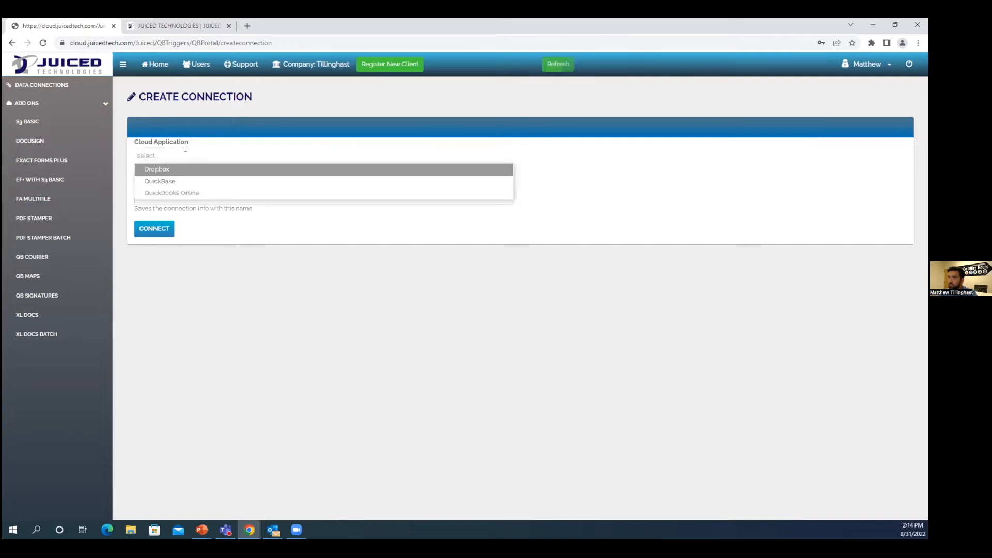
left_click(188, 185)
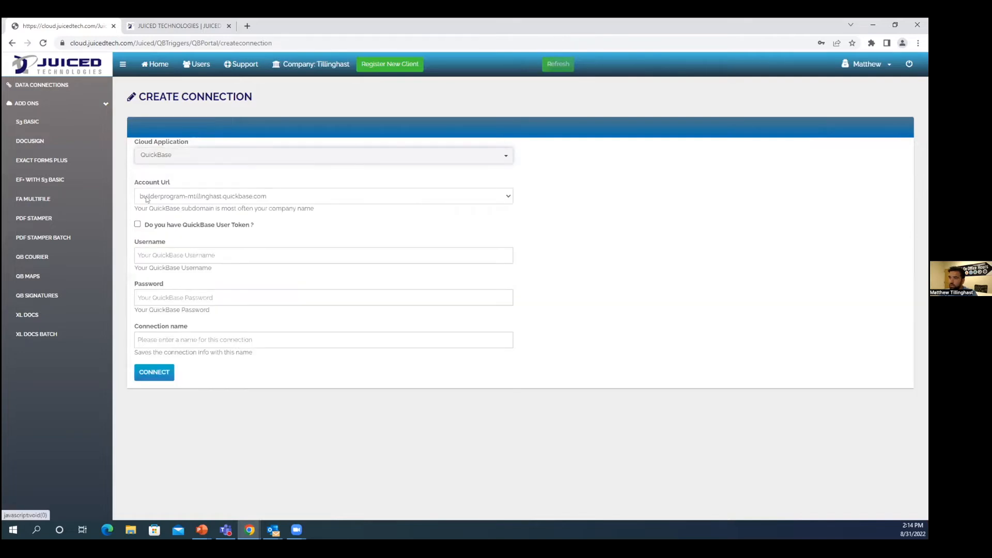
left_click(137, 225)
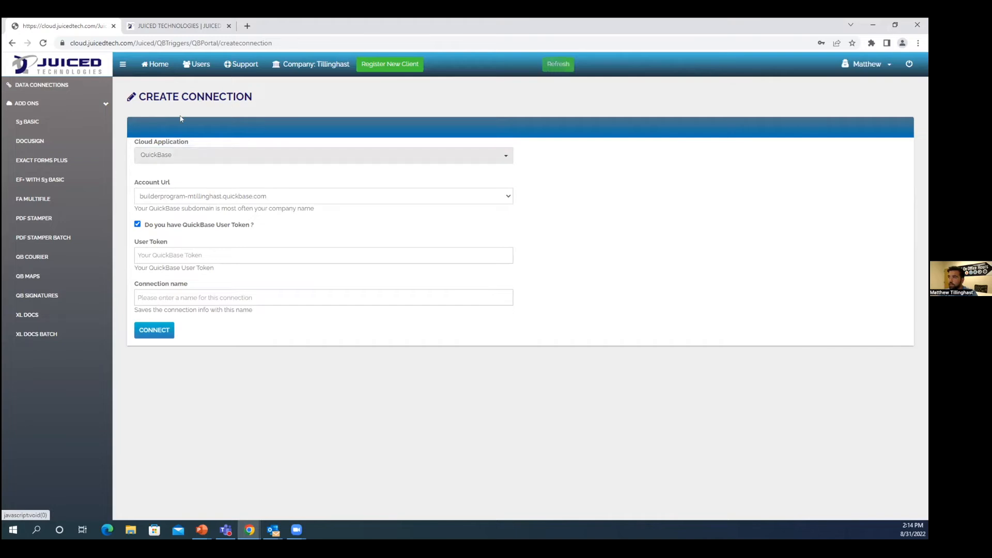
Step: Go back to the dashboard, open the QB Courier add-on, and view its Test courier configuration
left_click(154, 71)
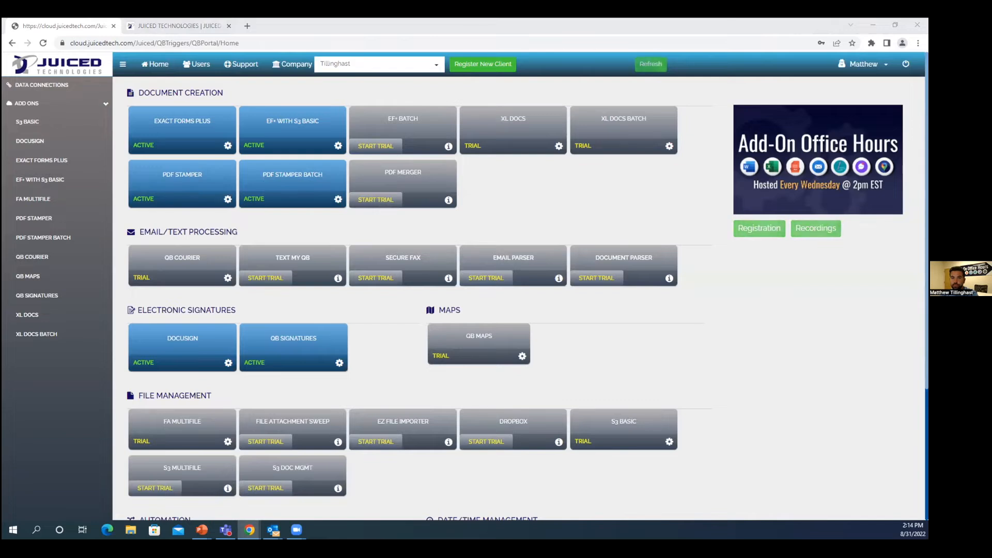
left_click(183, 258)
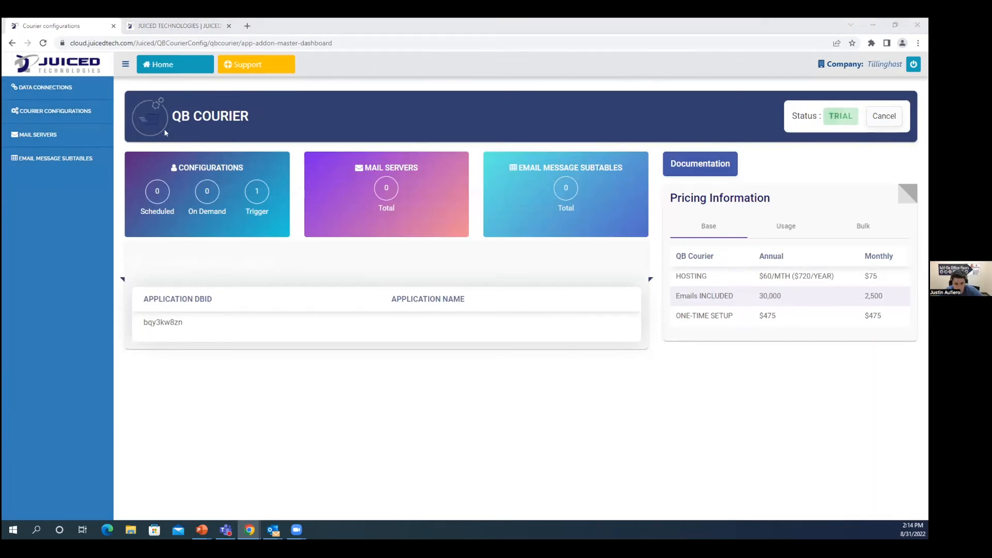
left_click(82, 111)
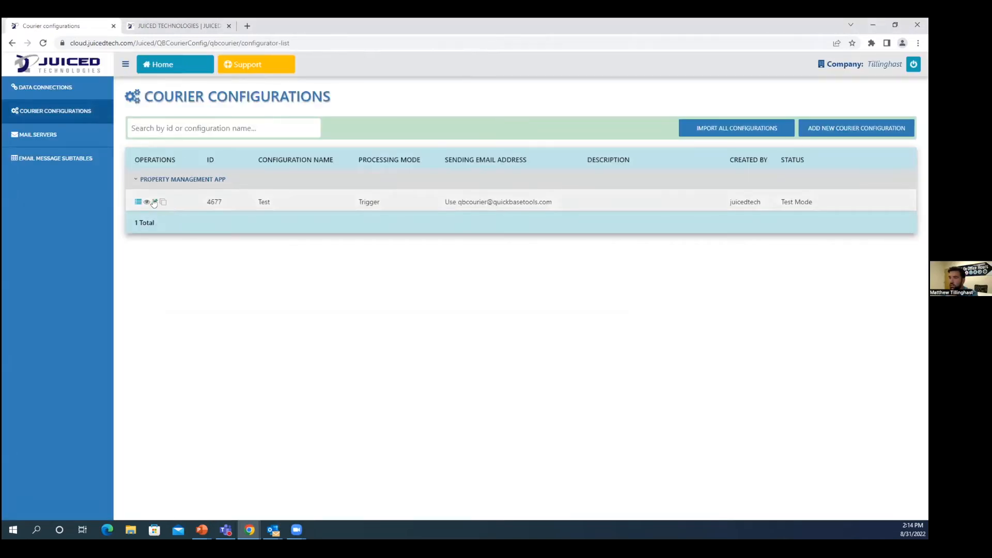
left_click(153, 202)
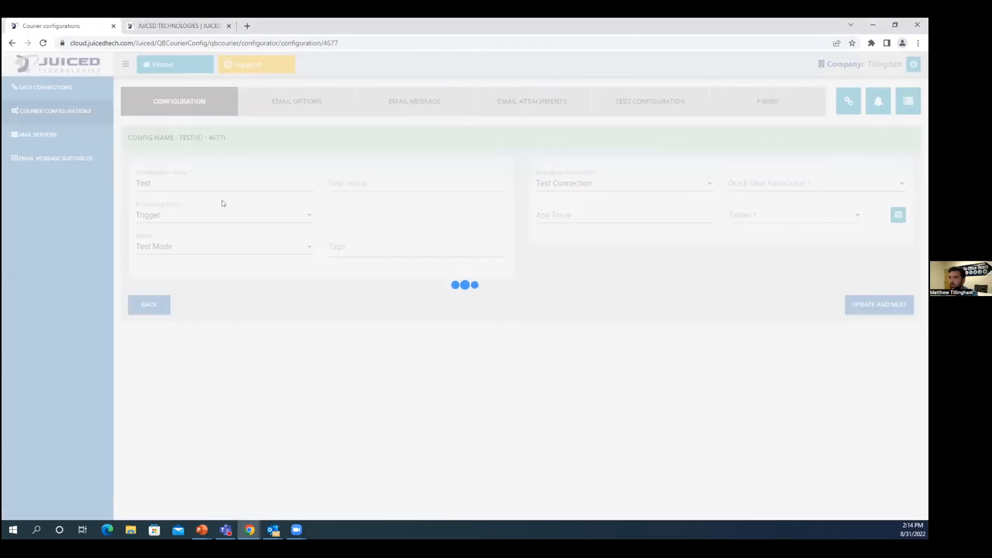
Step: Review the available QuickBase connections for the Test courier configuration and return to the portal home page
left_click(609, 176)
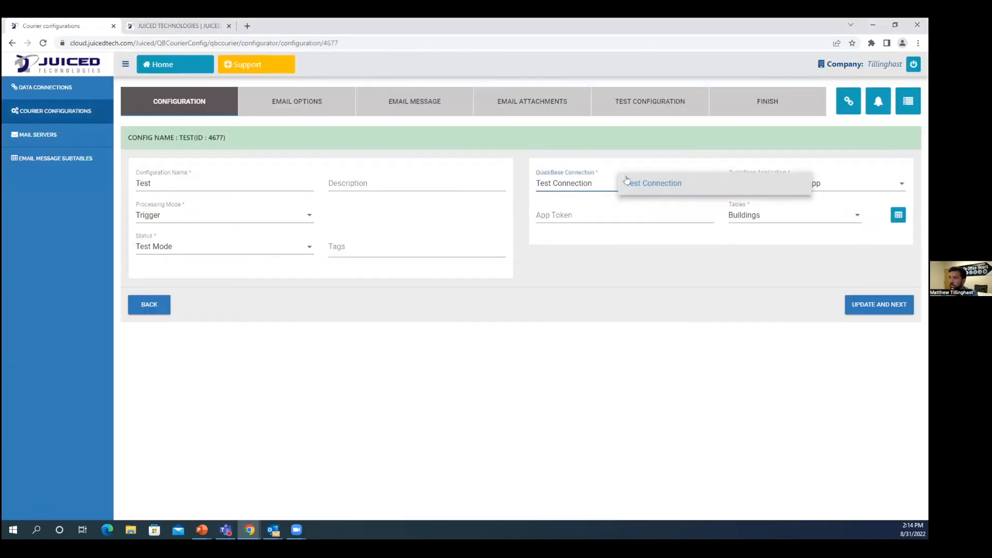
left_click(623, 270)
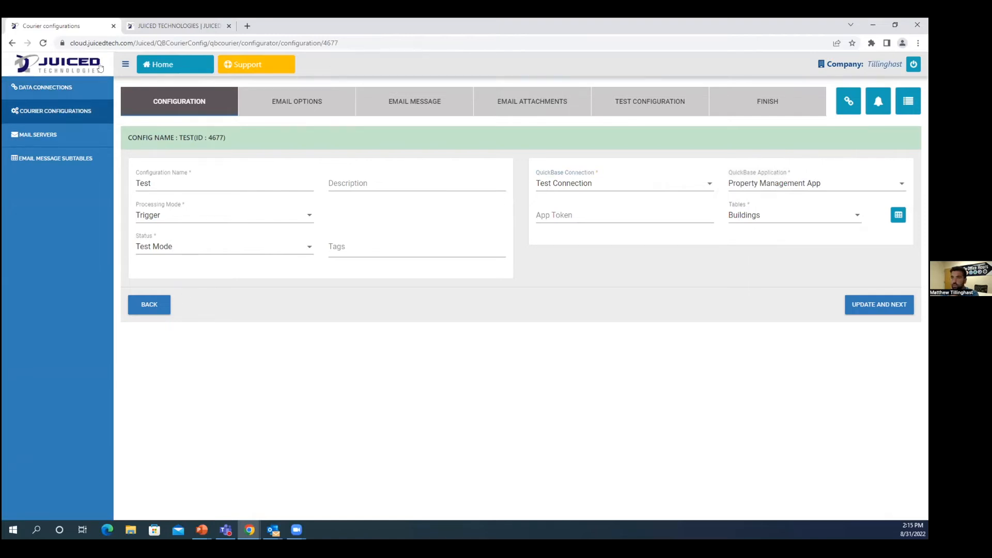
left_click(164, 70)
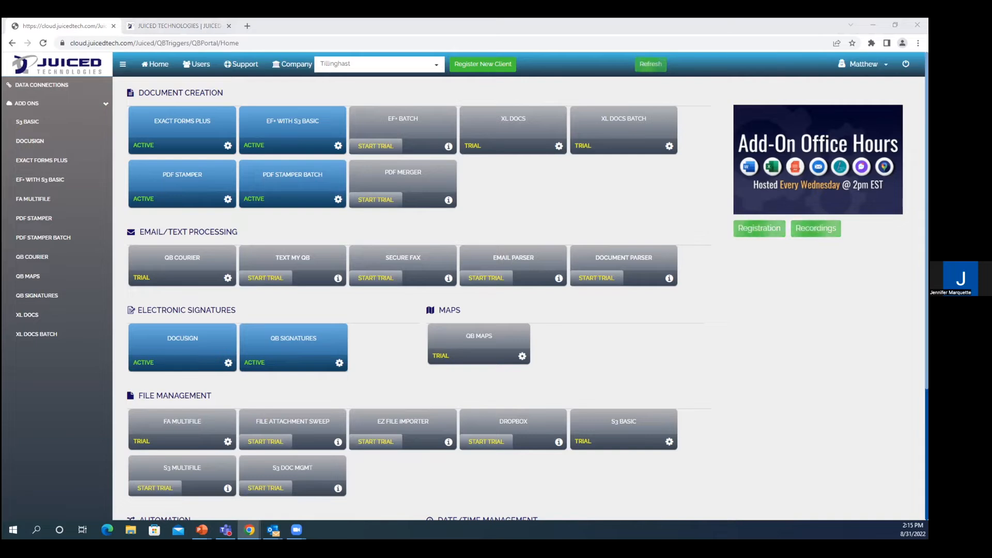
Step: Switch to the Exact Forms Plus demo app in Quickbase and open the field properties of the Create and Clear button
left_click_drag(321, 20, 316, 27)
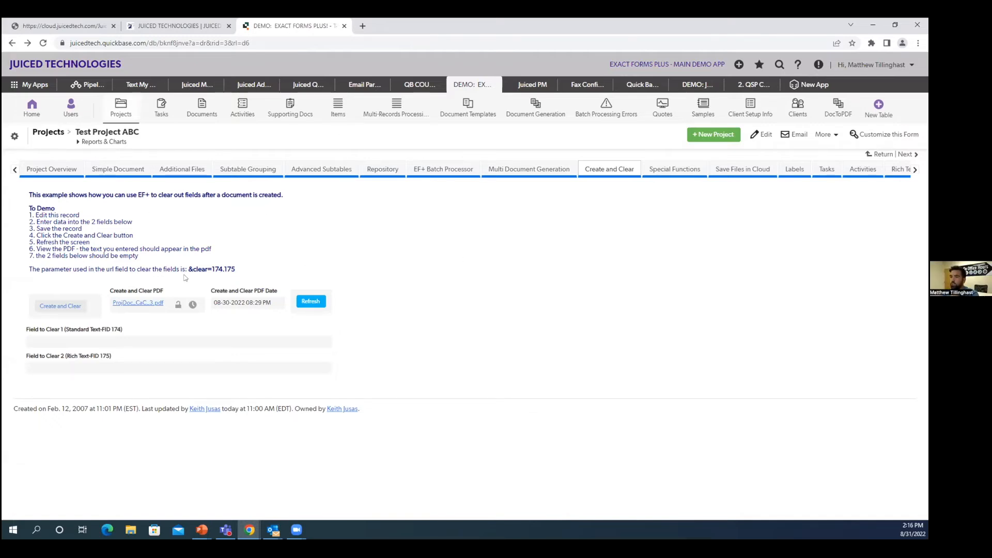
right_click(95, 311)
left_click(161, 399)
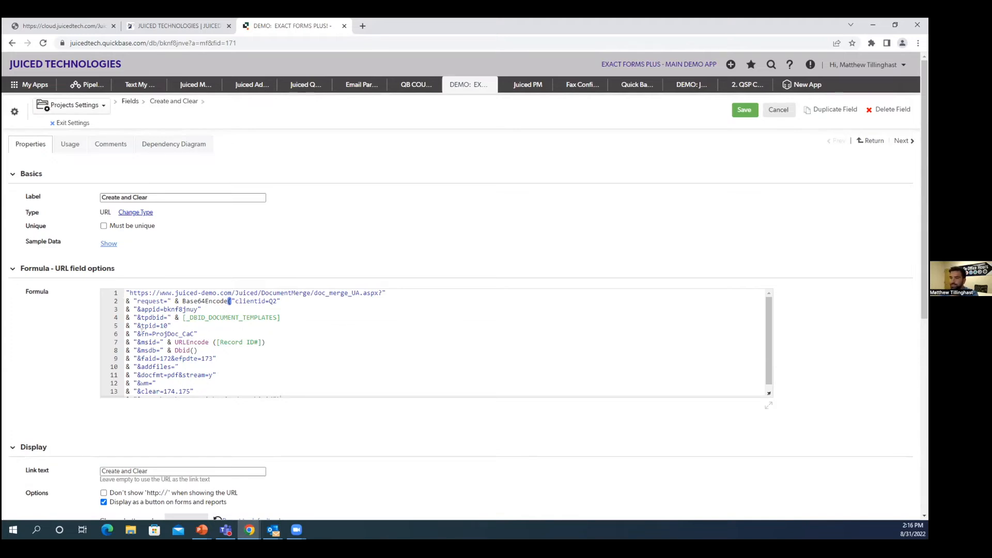
Step: Append the Project Name field to the fn=ProjDoc_CaC file name parameter in the Create and Clear formula
left_click(127, 334)
left_click_drag(128, 334, 198, 334)
left_click(201, 334)
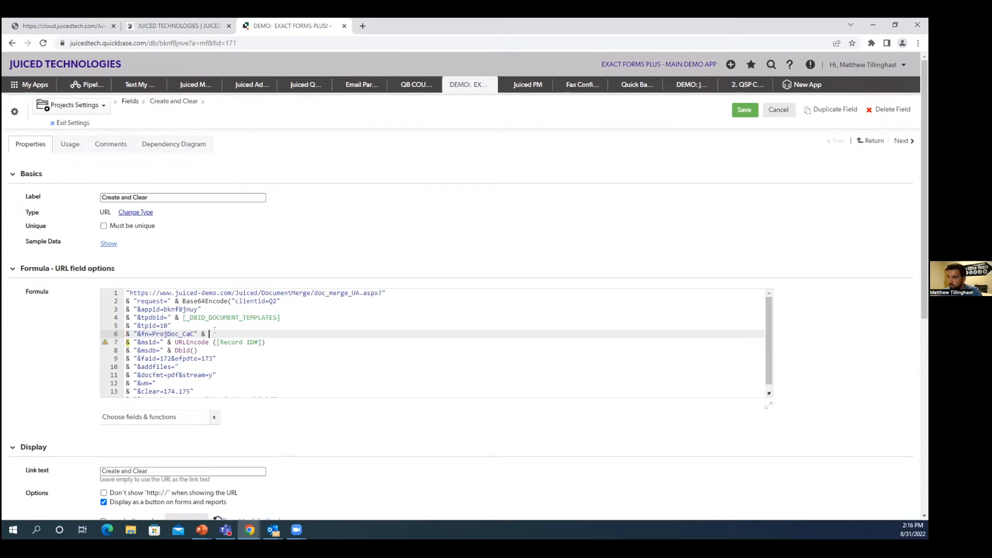
left_click(213, 418)
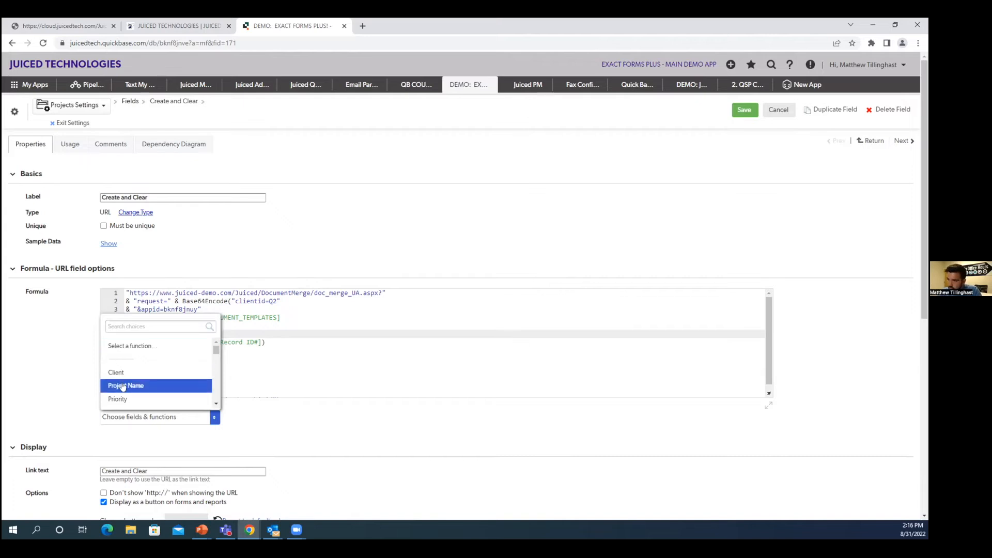
left_click(154, 386)
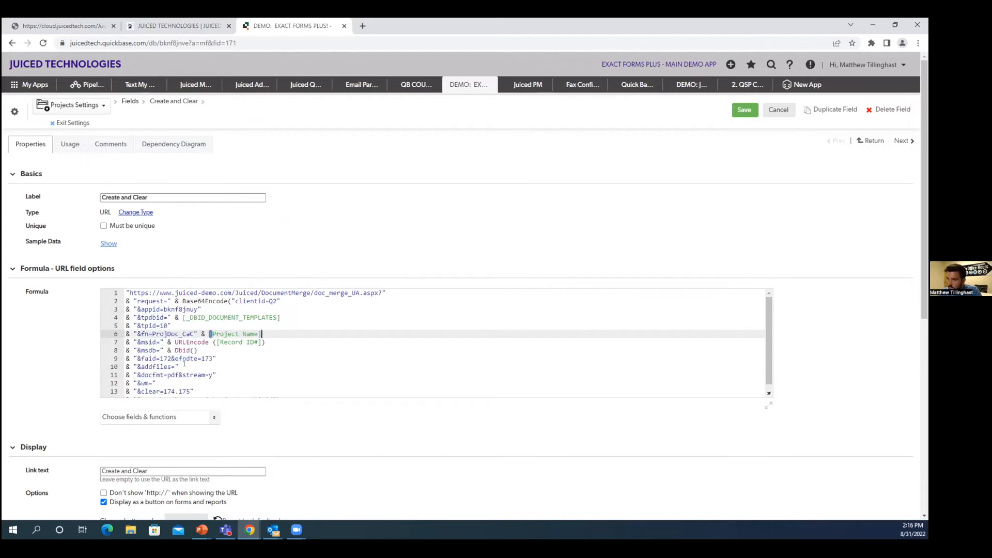
left_click(284, 341)
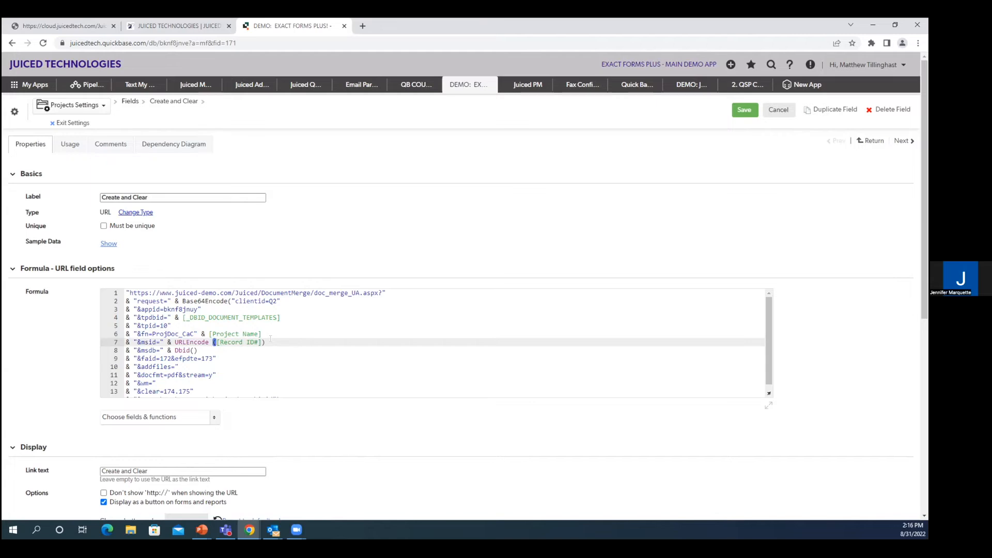
Step: Append the Client and Priority fields after Project Name in the formula's fn file name parameter, joined with &
key("ctrl+plus")
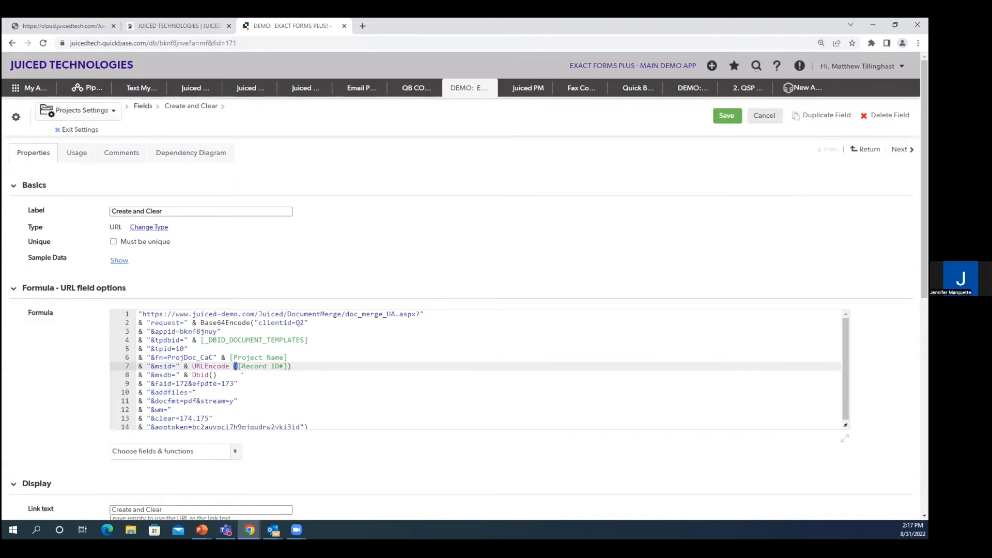
left_click(292, 358)
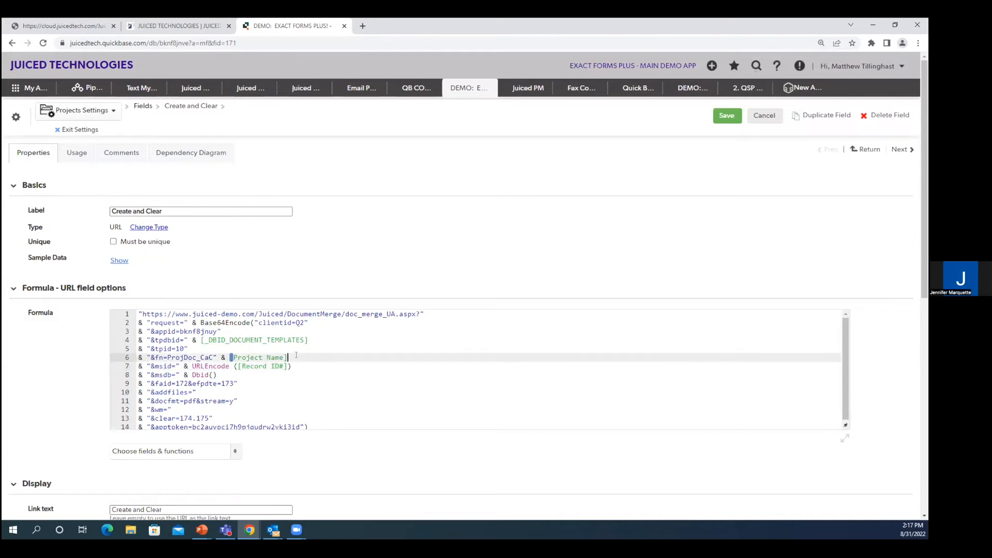
type("&")
left_click(237, 451)
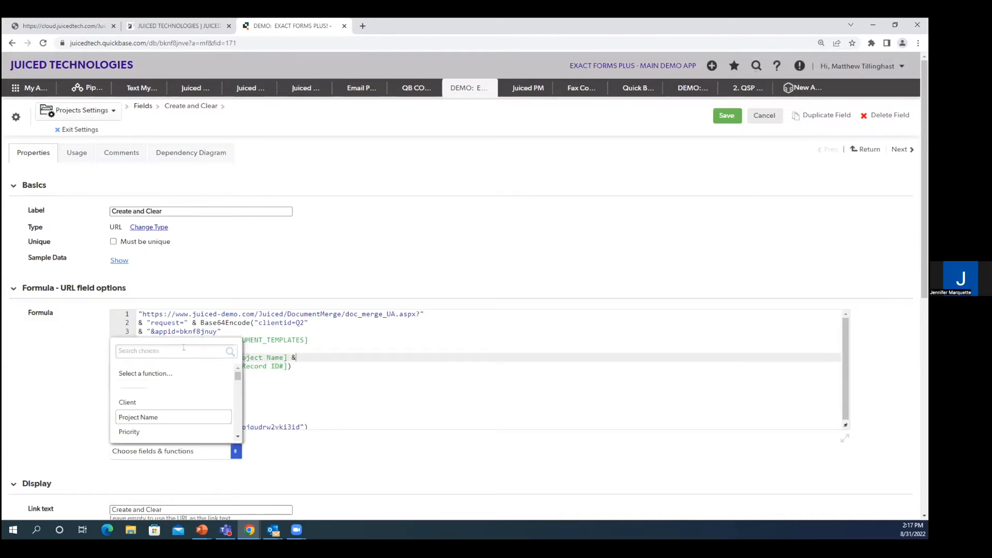
left_click(153, 403)
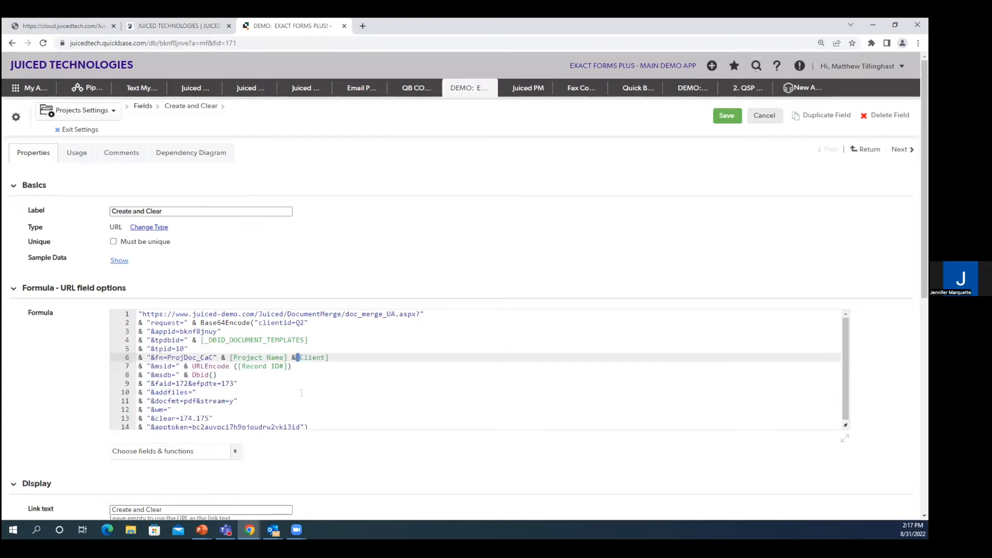
left_click(341, 357)
type("&")
left_click(235, 452)
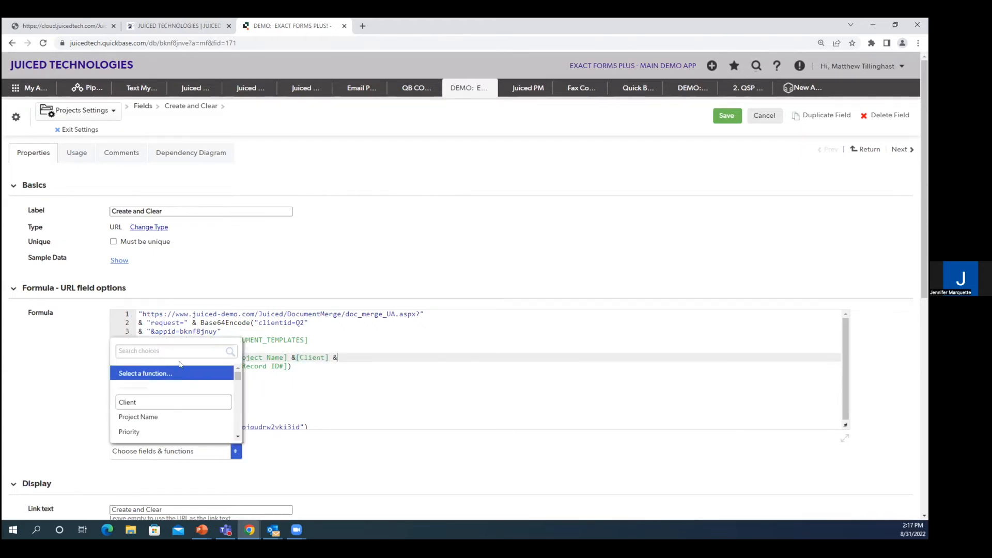
left_click(183, 431)
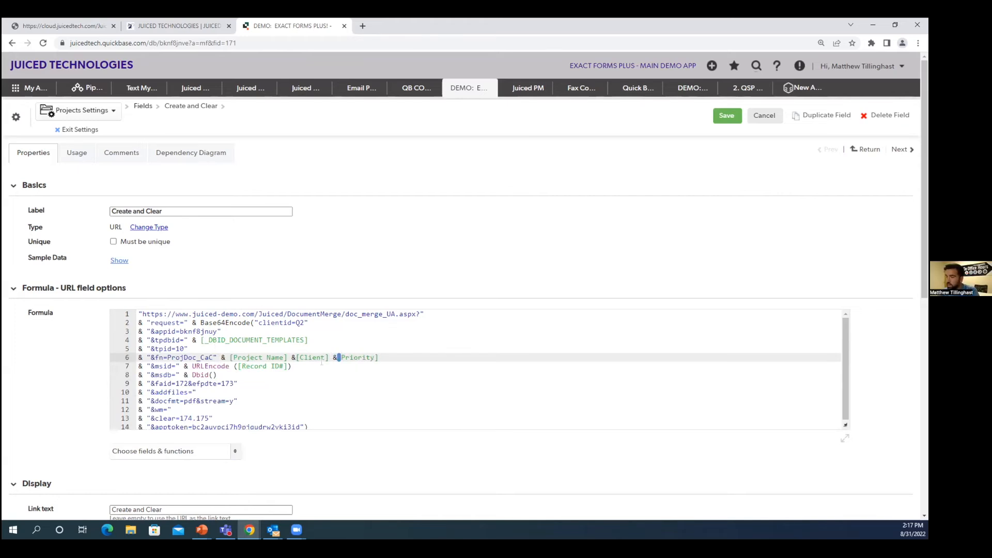
Step: Insert an underscore separator joined with & between Project Name and Client in the file name parameter, and save the field
left_click(286, 357)
type("\"_")
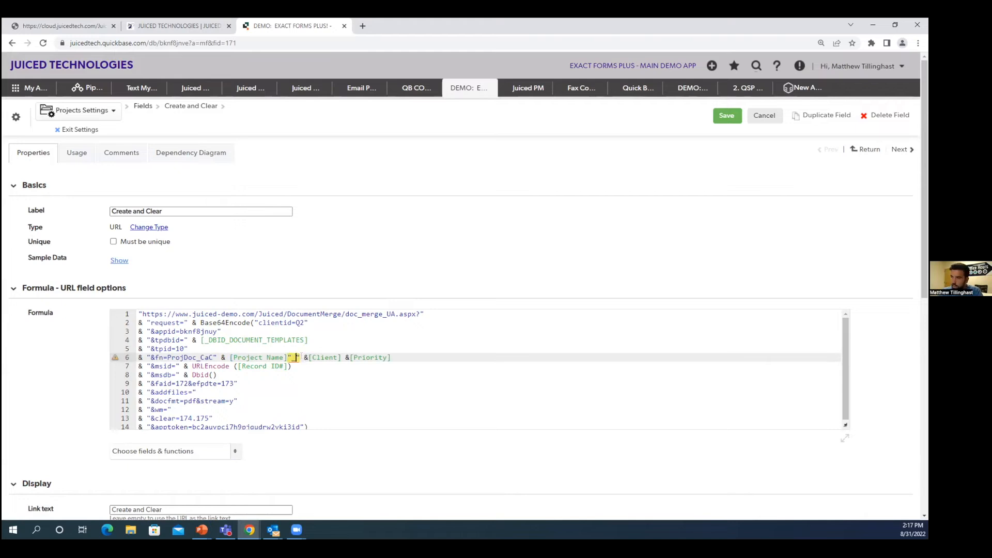
key("Left")
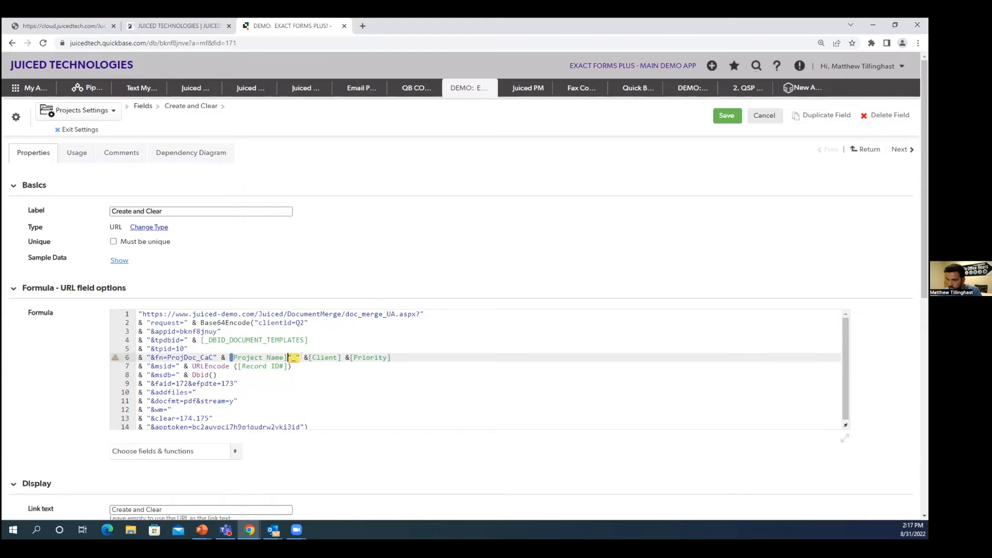
type(",")
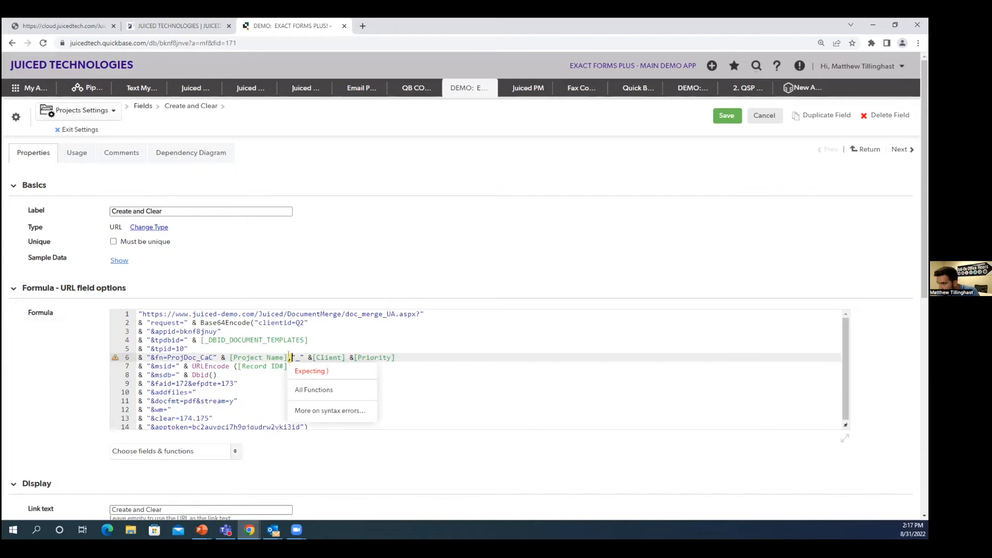
left_click(288, 357)
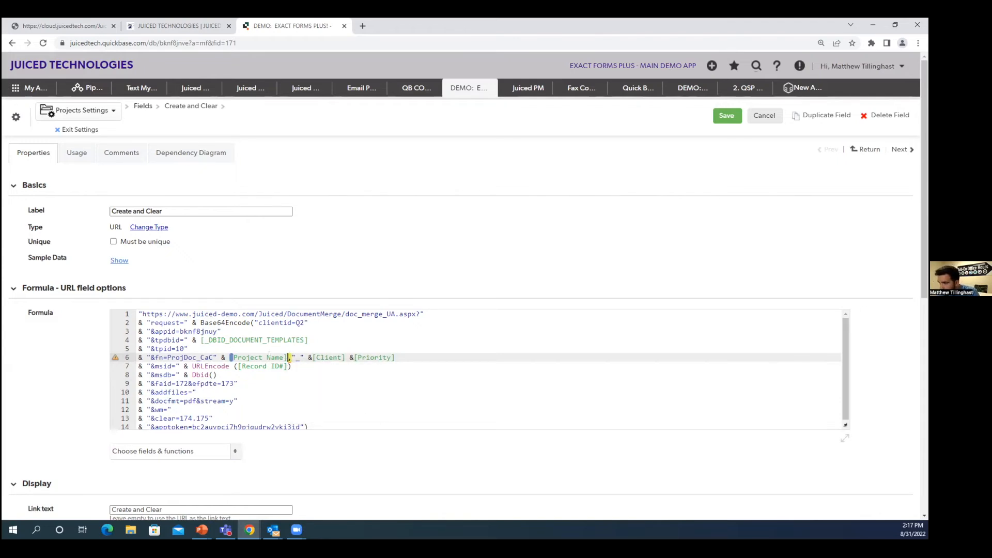
mouse_move(288, 358)
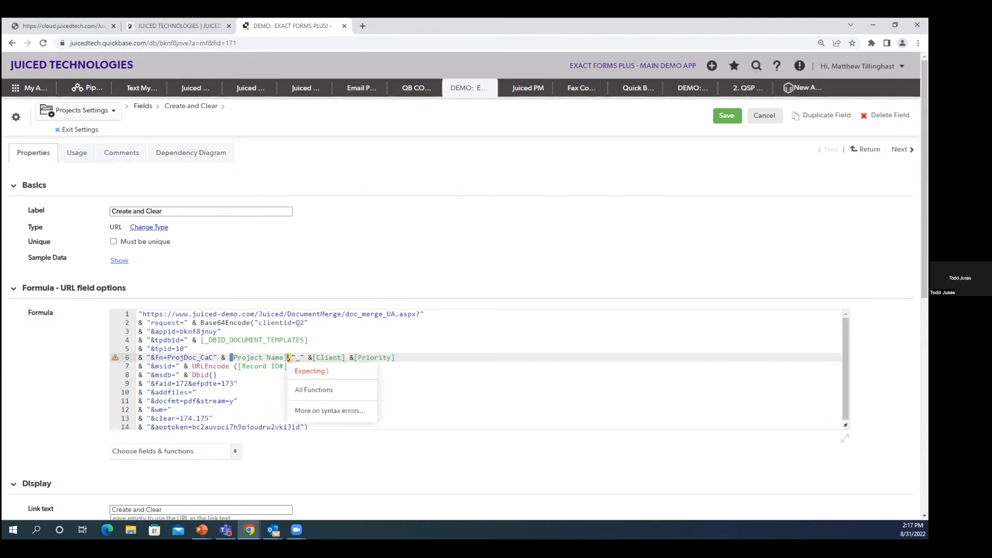
type("&")
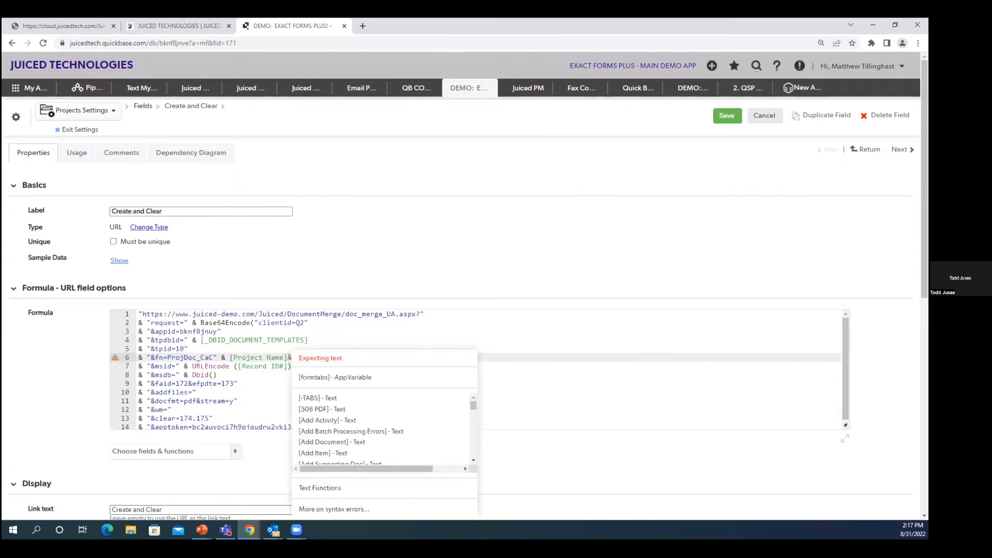
key("Delete")
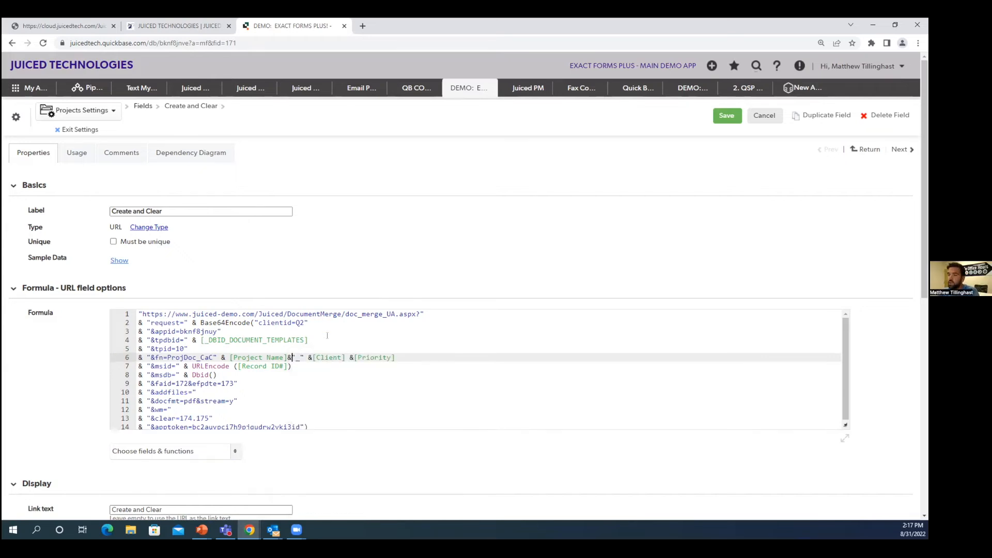
left_click(727, 115)
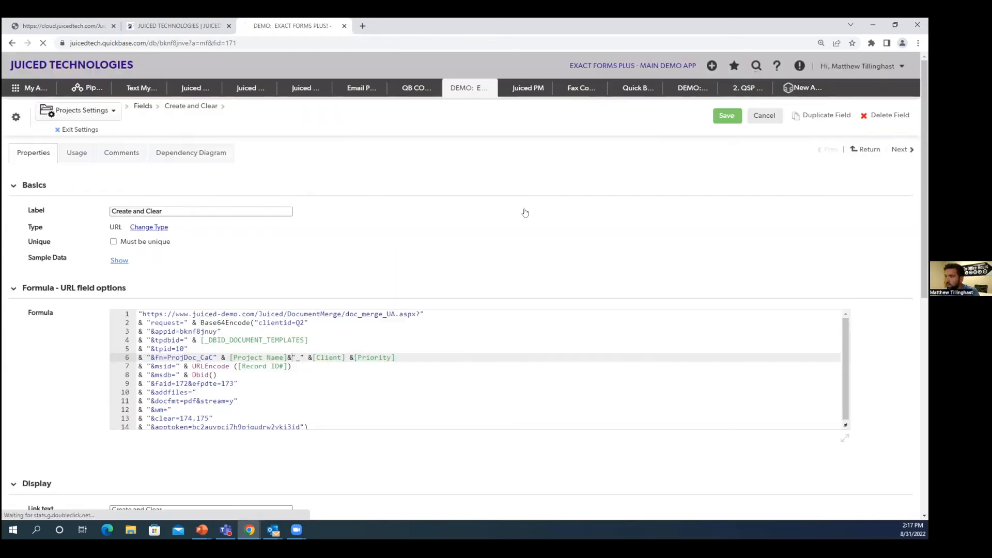
Step: Generate the Create and Clear PDF for Test Project ABC and refresh the record to check the attached file's name
left_click(68, 333)
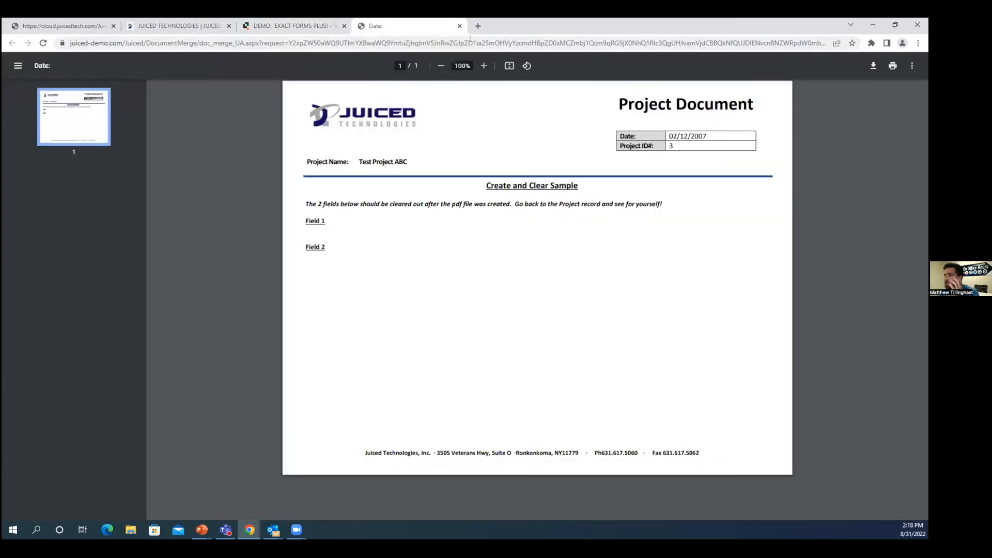
left_click(459, 28)
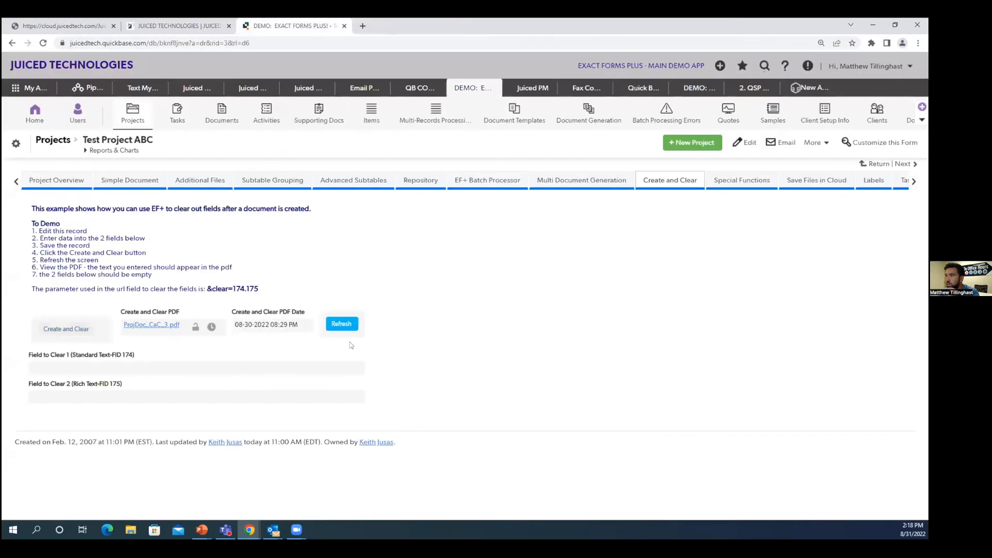
left_click(333, 324)
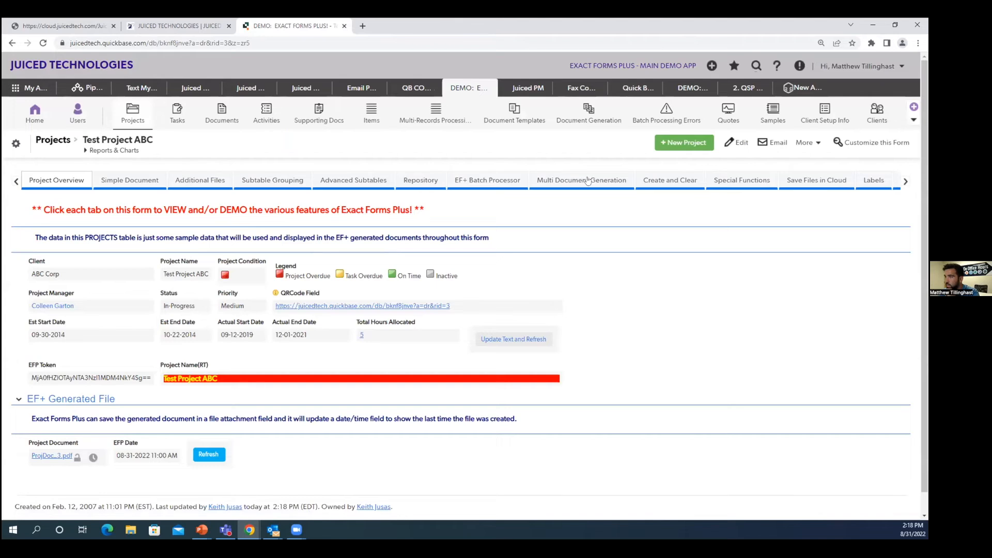
left_click(688, 182)
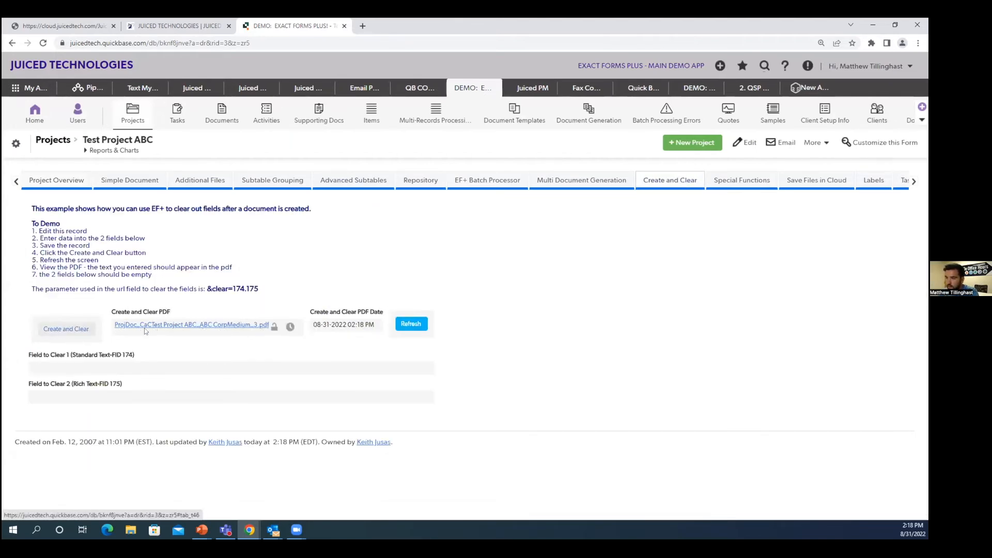
Step: Reopen the Create and Clear field's formula and remove the Project Name, Client and Priority additions from the file name parameter
right_click(99, 341)
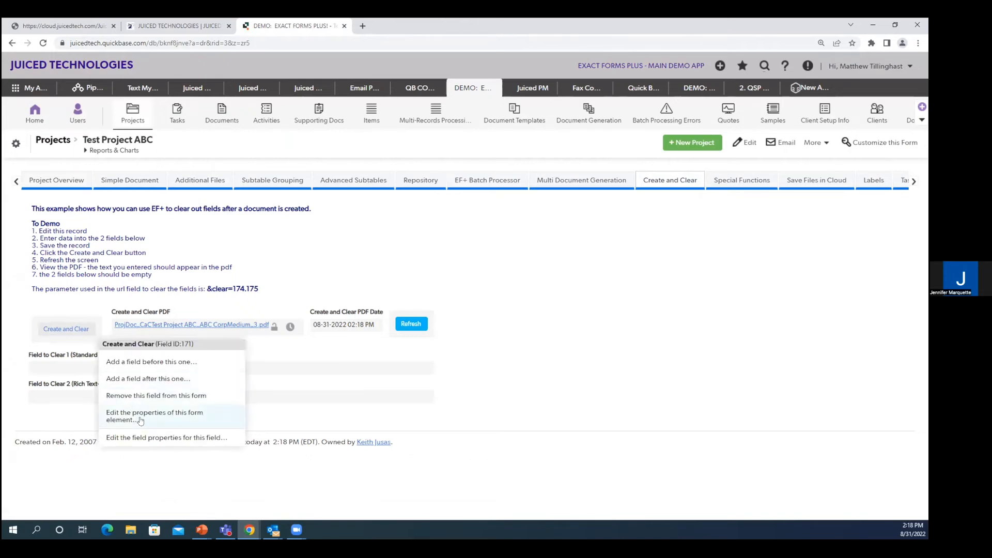
left_click(146, 439)
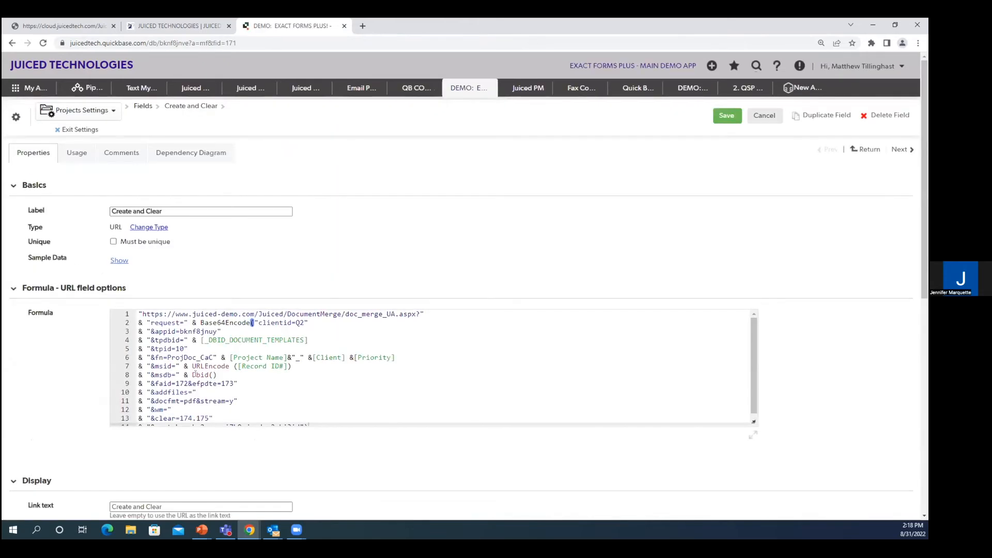
left_click(750, 426)
left_click_drag(755, 429, 758, 432)
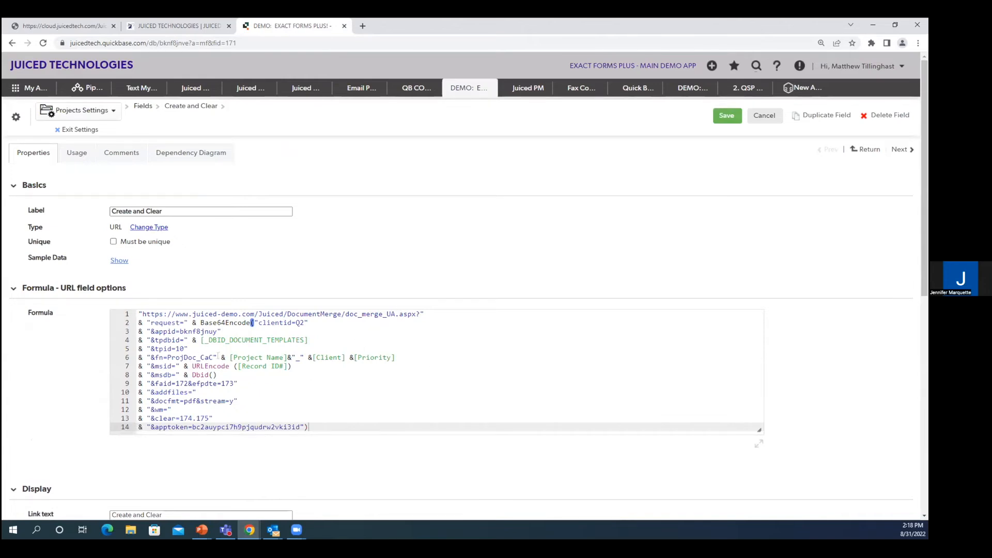
left_click_drag(139, 357, 402, 355)
left_click(401, 356)
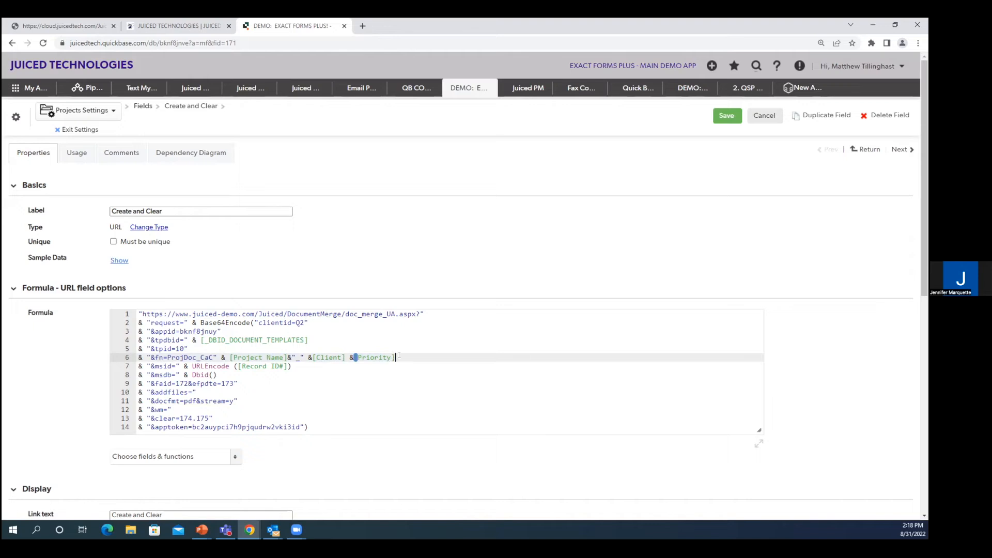
left_click_drag(393, 357, 221, 357)
key("BackSpace")
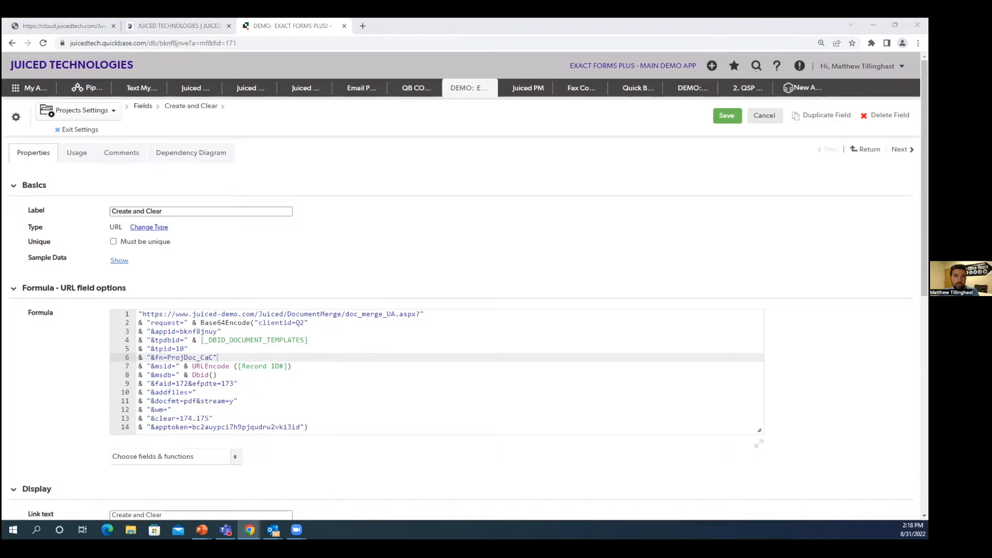
Step: Open the Exact Forms Plus Formula URL Parameters help page and look through its parameter descriptions
left_click_drag(364, 26, 360, 27)
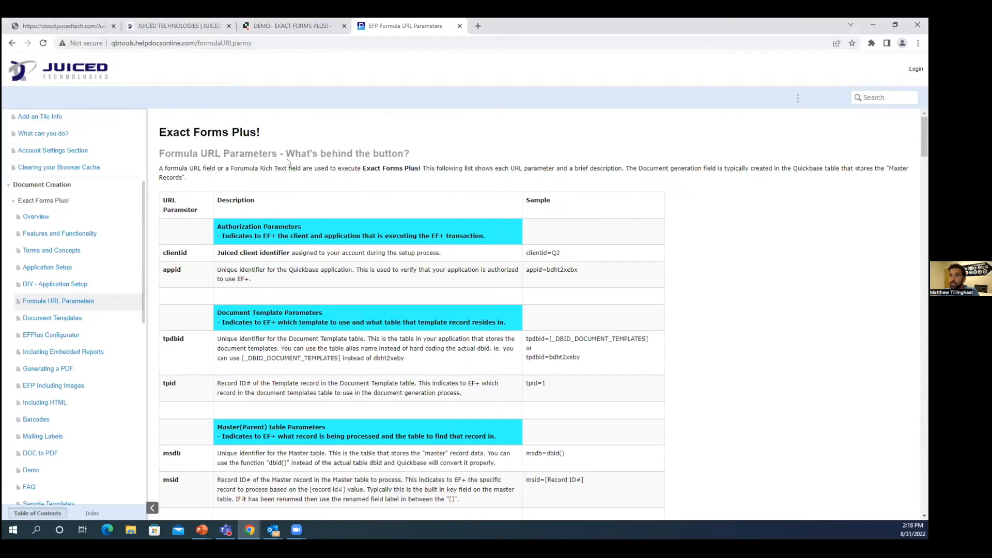
scroll(277, 232, "down", 4)
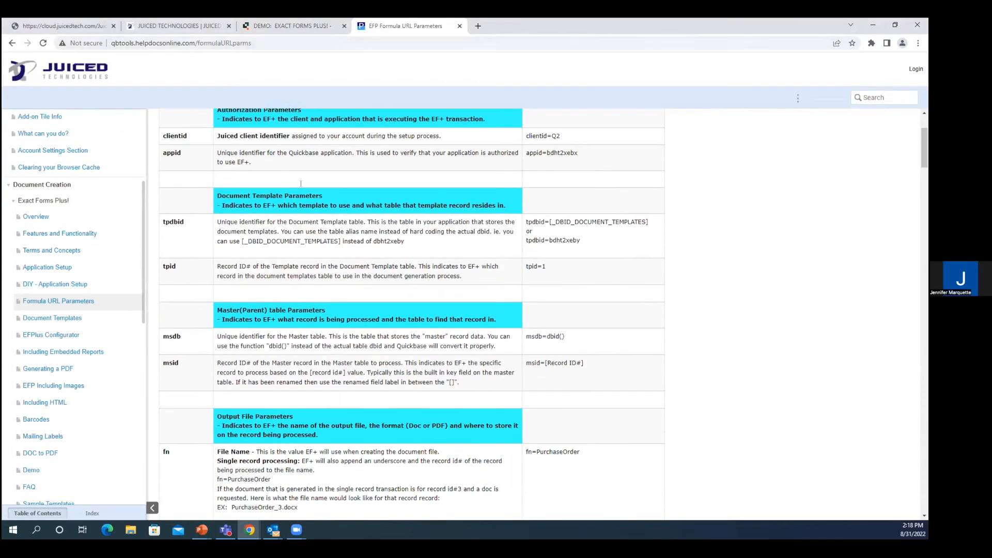
scroll(362, 155, "up", 3)
scroll(331, 98, "up", 1)
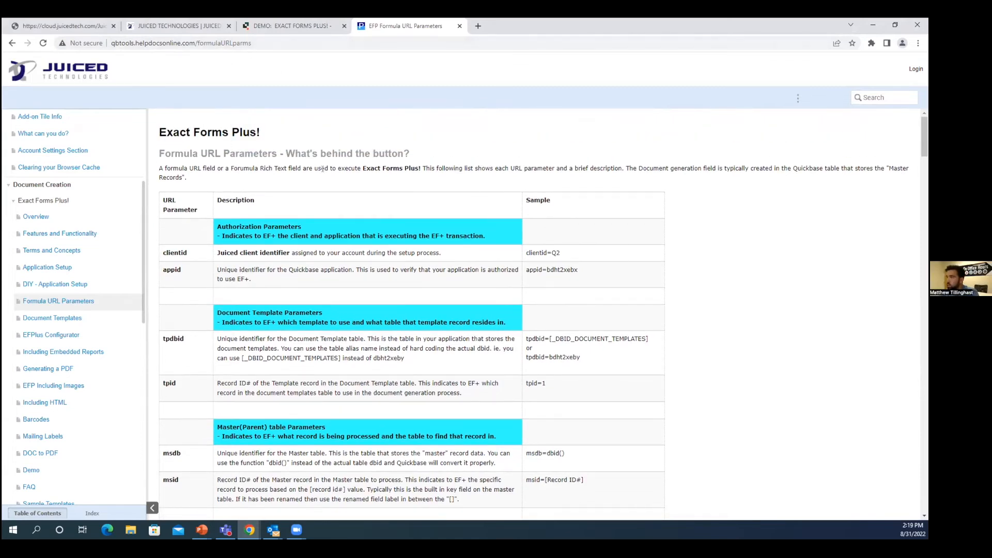
Step: Find the fnrid entry under Output File Parameters, copy its fnrid=n sample, and return to the Create and Clear field's formula
scroll(335, 199, "down", 1)
scroll(333, 227, "down", 2)
scroll(214, 202, "down", 2)
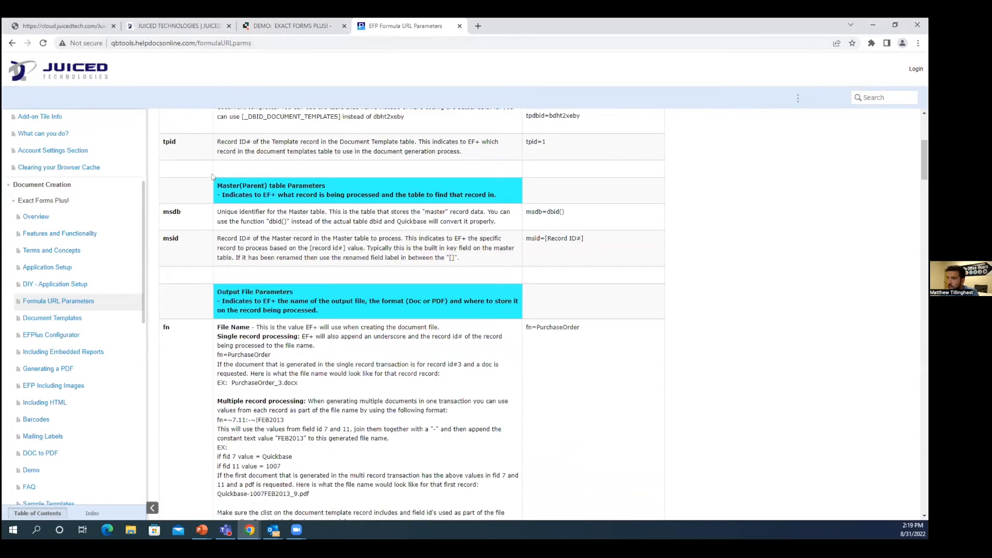
scroll(257, 179, "down", 1)
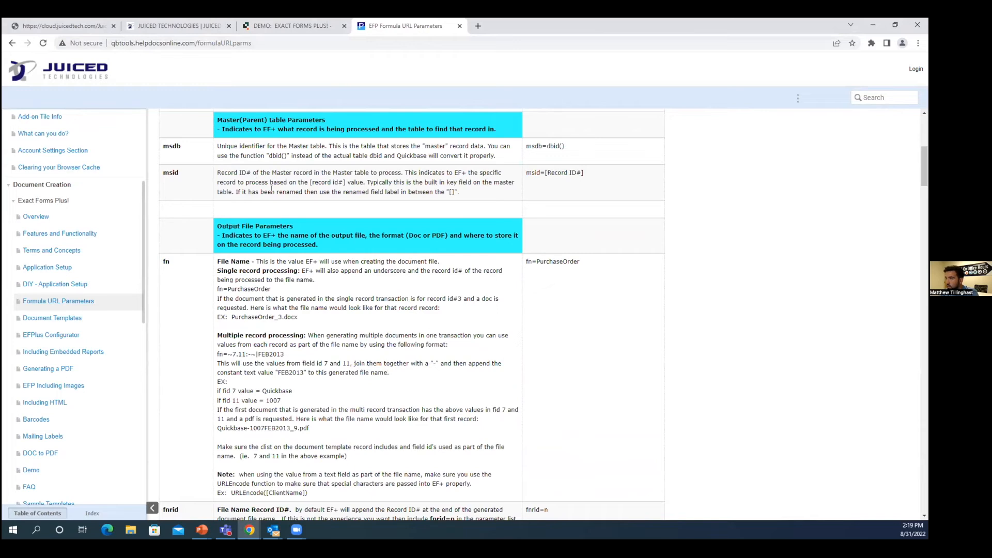
scroll(272, 190, "down", 2)
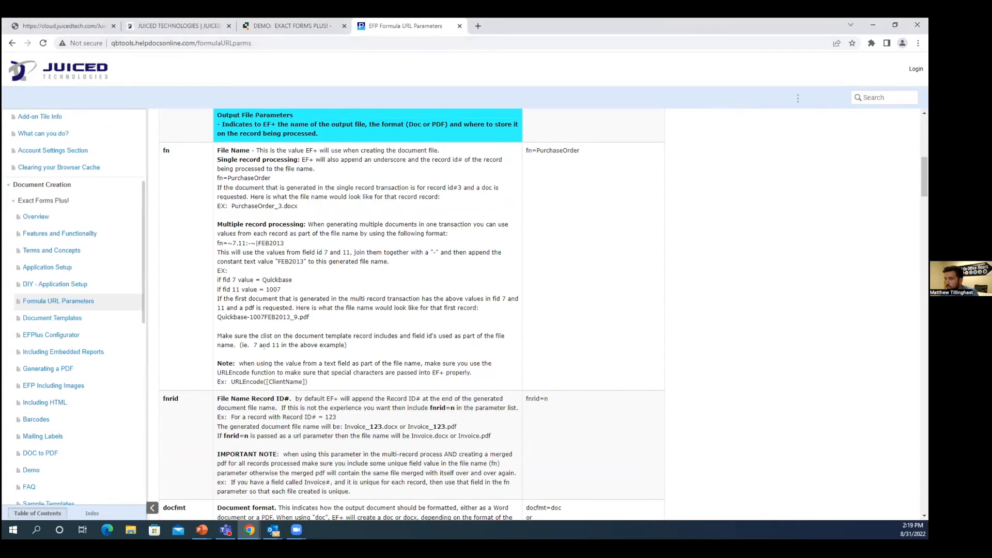
scroll(279, 357, "up", 1)
scroll(294, 364, "down", 3)
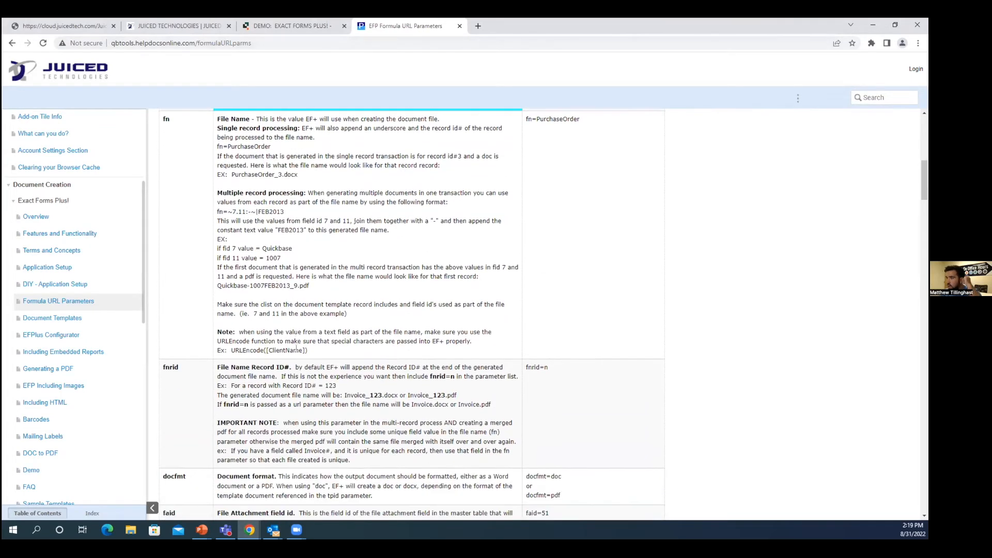
scroll(284, 310, "down", 1)
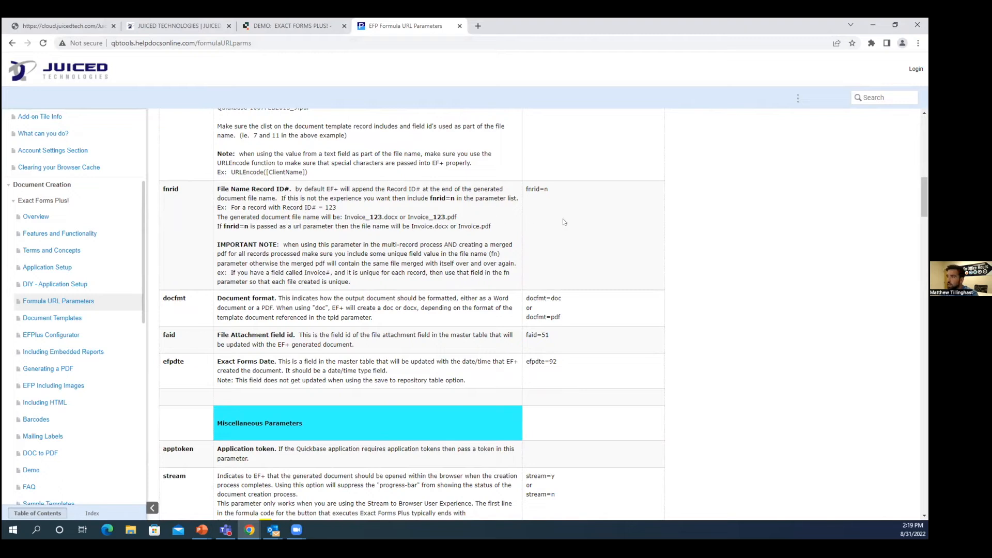
left_click_drag(525, 190, 547, 196)
key("ctrl+c")
left_click(302, 28)
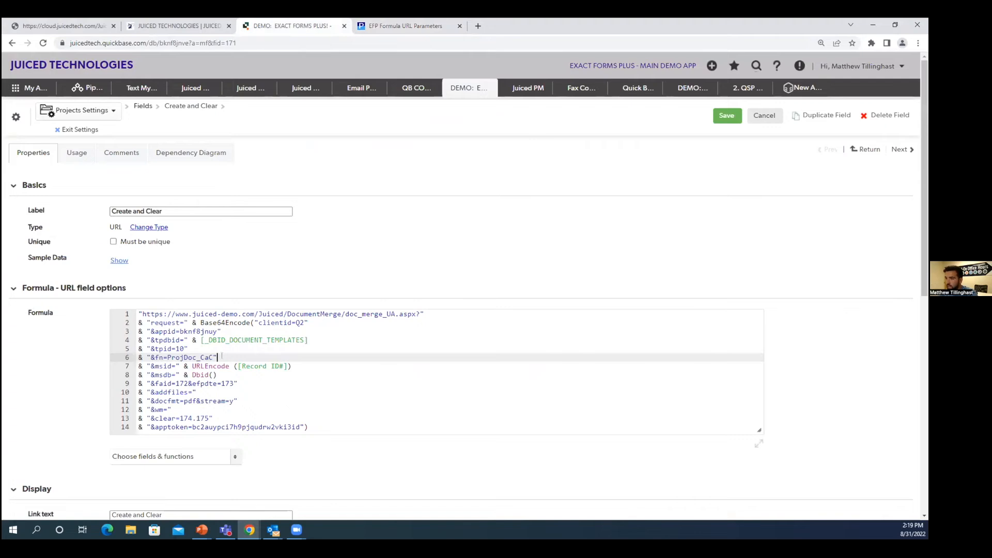
Step: Add the line & "&fnrid=n" below the fn parameter in the Create and Clear formula, and save the field
key("Return")
key("ctrl+v")
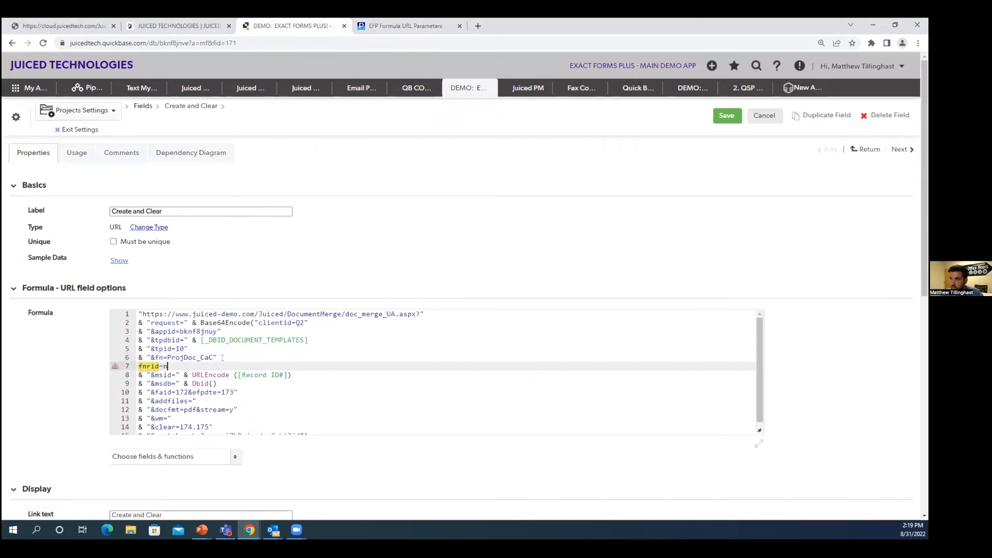
left_click(139, 366)
type("& \"&")
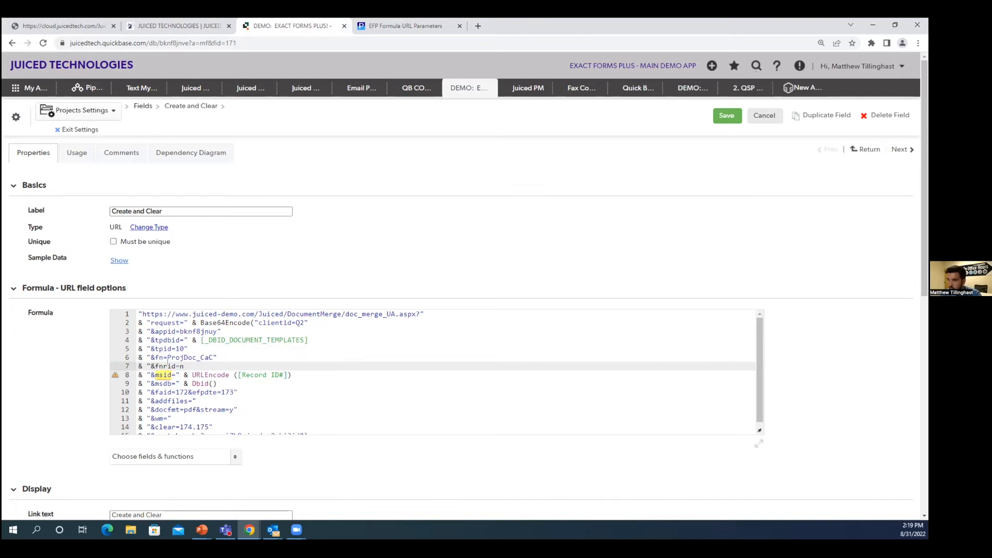
type("\"")
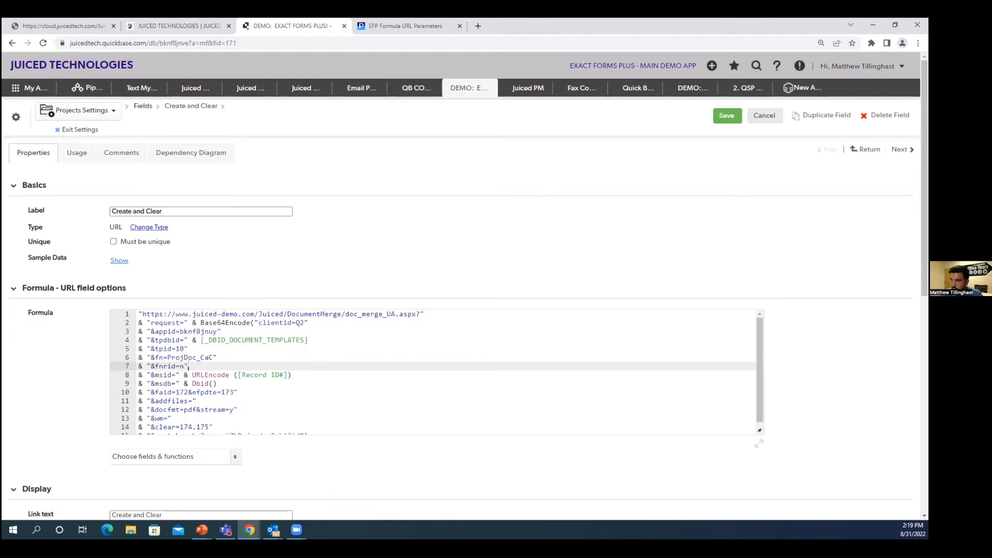
left_click(726, 116)
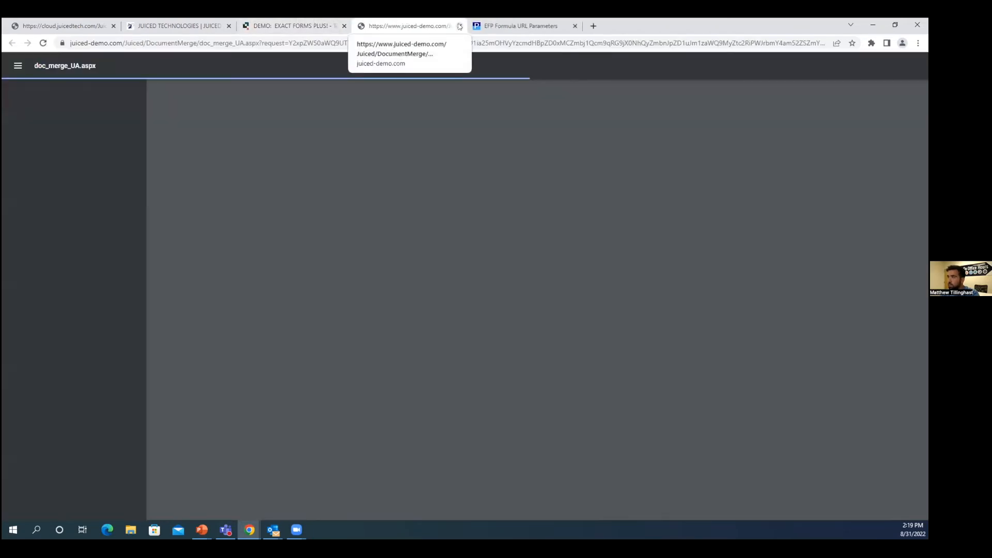
Step: Generate the Create and Clear PDF for Test Project ABC and compare the file names in its revision history
left_click(459, 26)
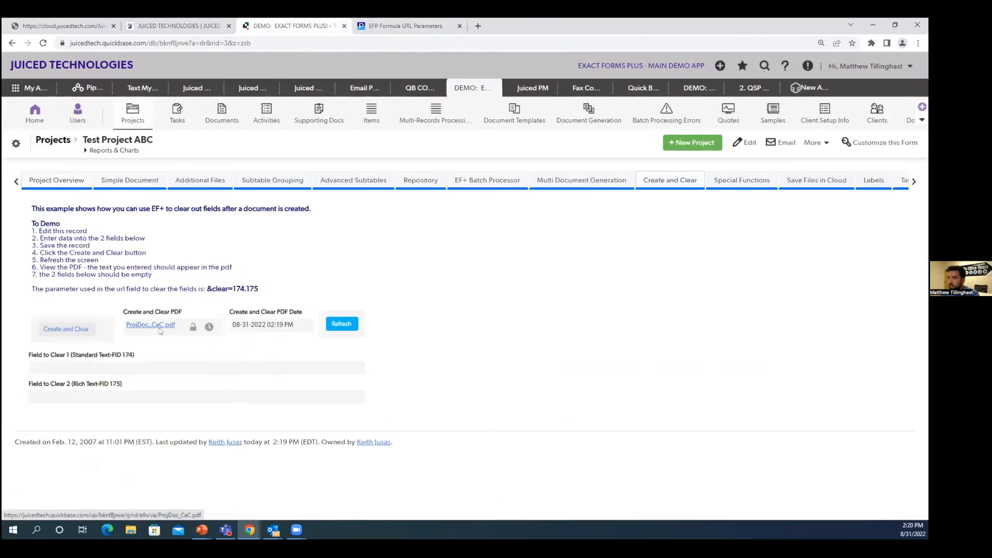
left_click(209, 327)
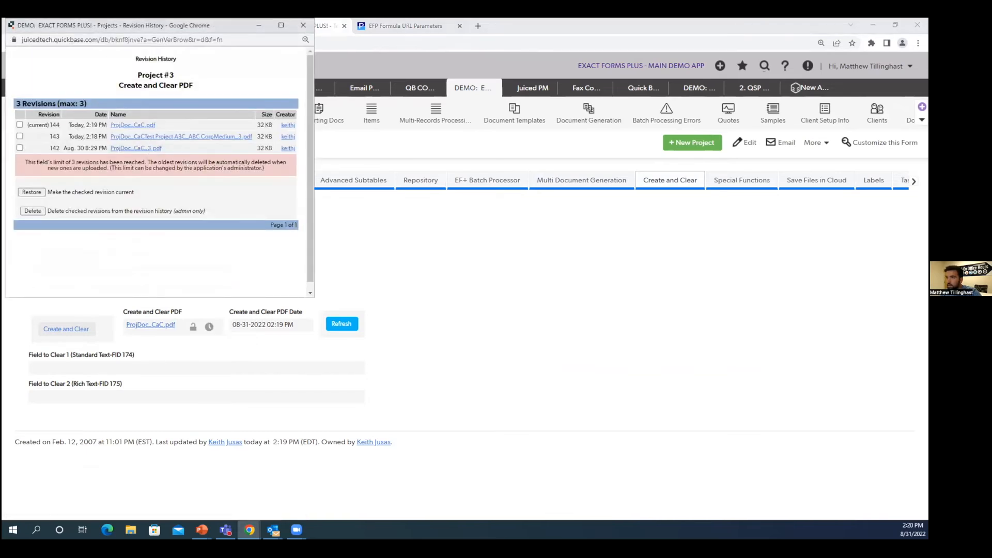
key("ctrl+plus")
key("ctrl+plus")
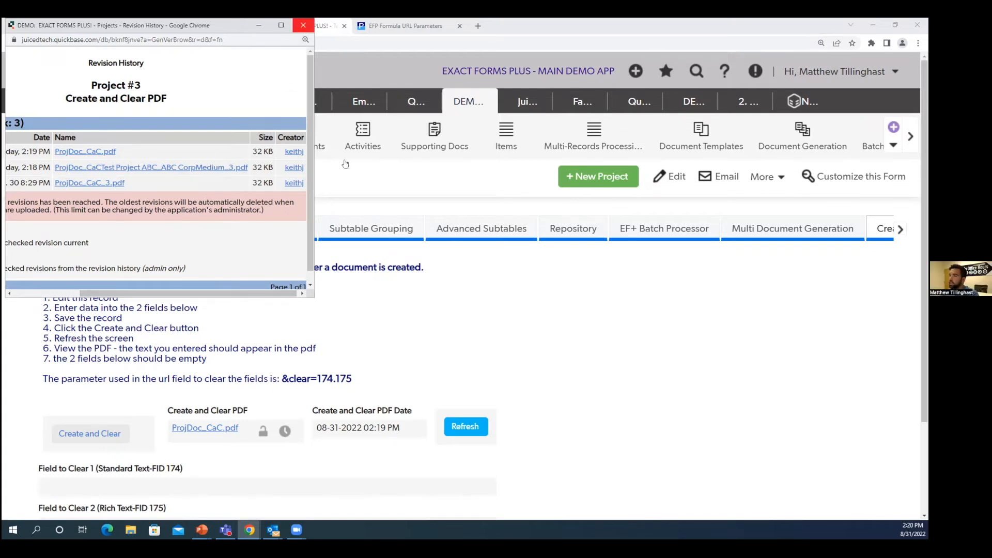
left_click(303, 28)
key("ctrl+minus")
key("ctrl+minus")
key("ctrl+minus")
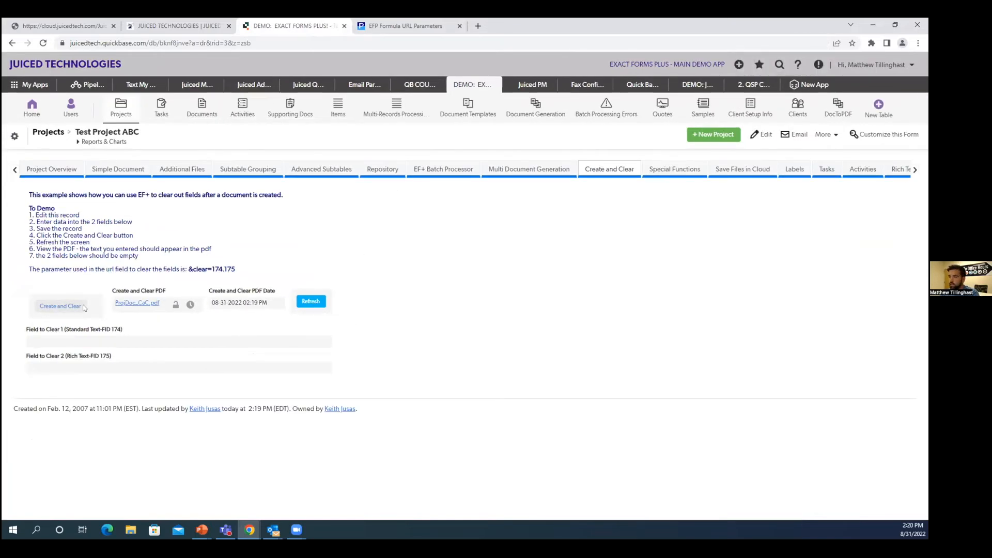
Step: Reopen the Create and Clear field's formula and comment out the fnrid=n line with //
right_click(84, 309)
left_click(207, 408)
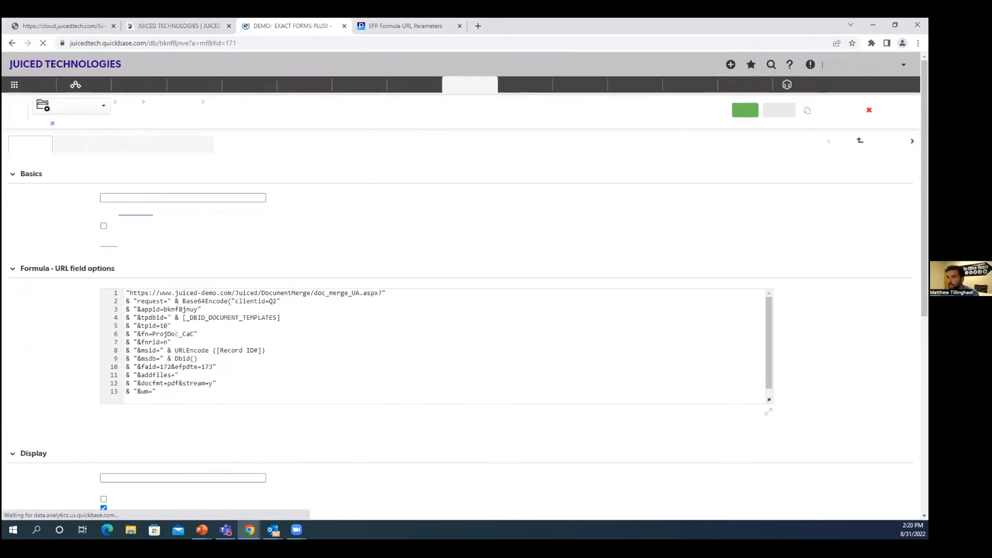
left_click_drag(171, 342, 129, 343)
left_click(128, 343)
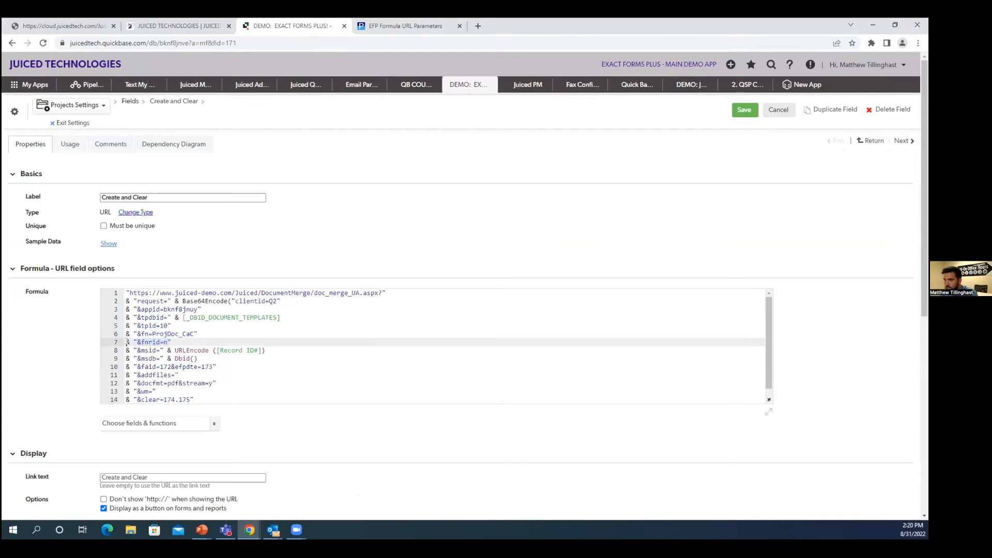
type("//")
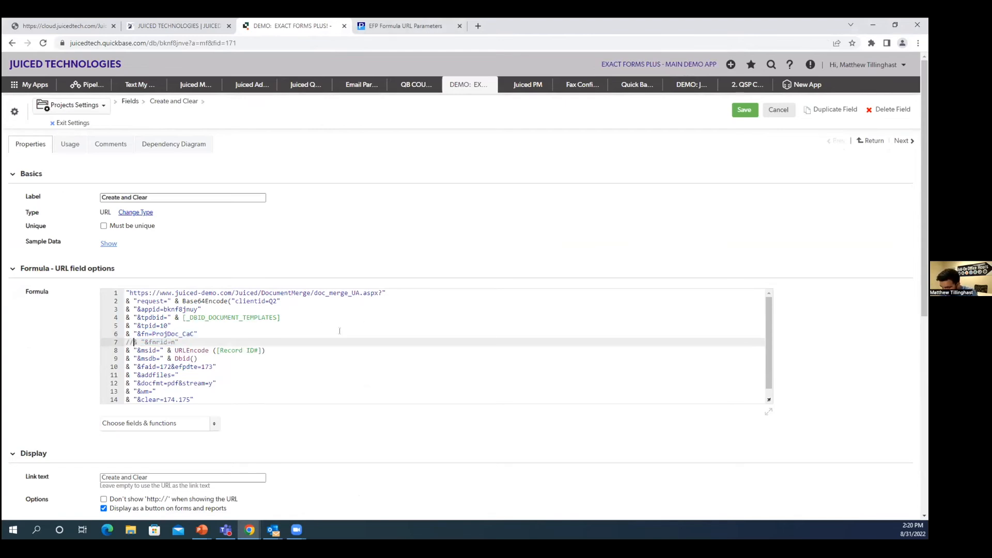
left_click(522, 255)
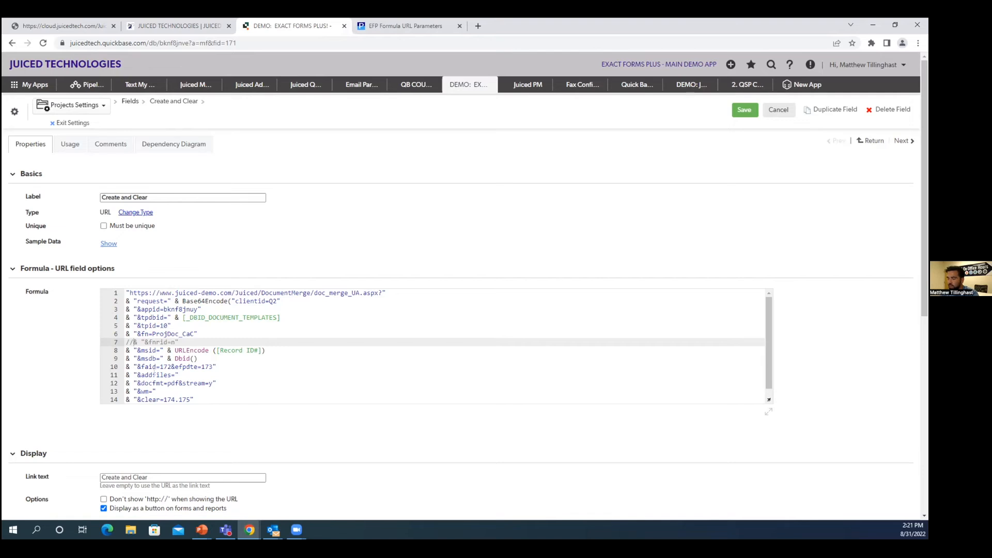
Step: Look over the remaining URL parameters in the formula and leave the field settings without saving
scroll(154, 374, "down", 2)
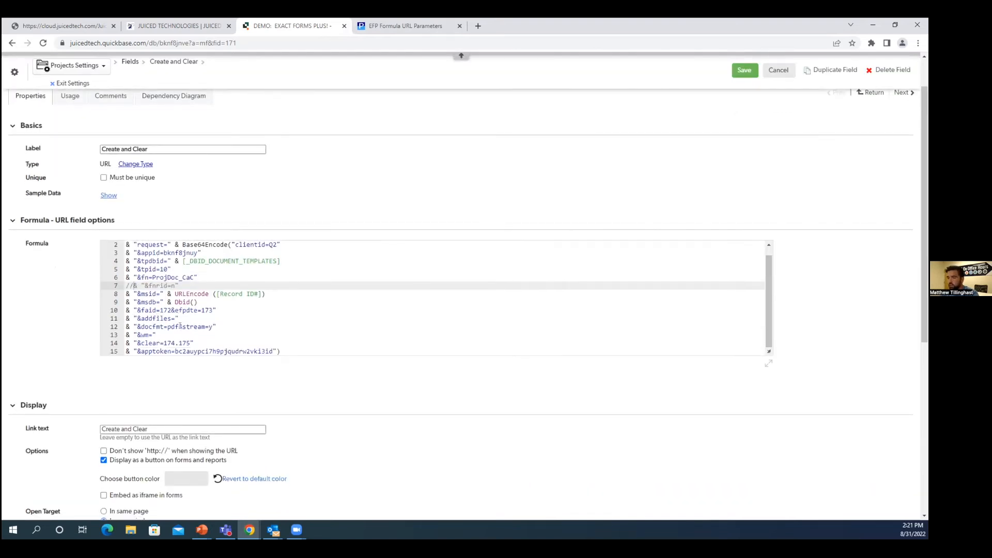
key("ctrl+plus")
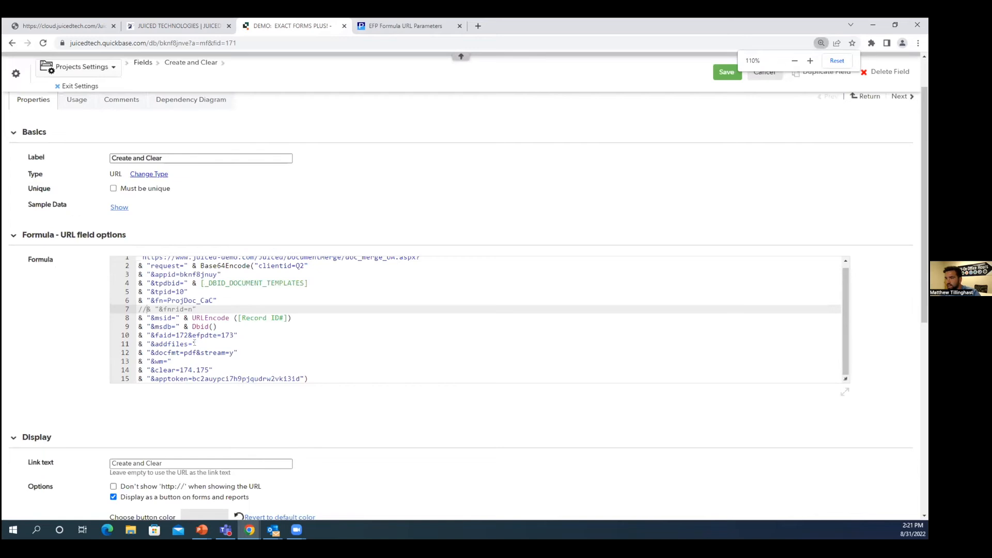
key("ctrl+plus")
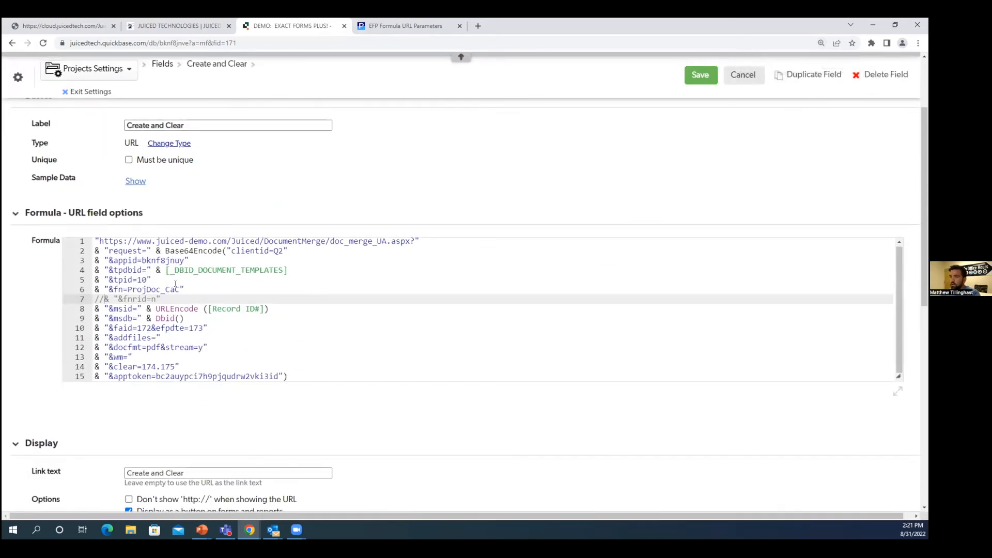
scroll(220, 337, "down", 2)
scroll(222, 336, "up", 2)
left_click(91, 91)
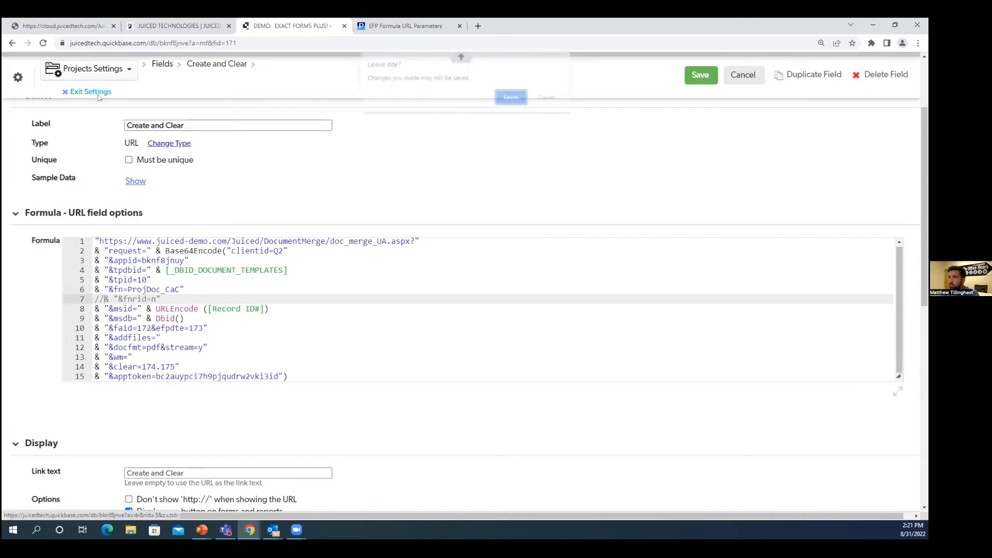
left_click(510, 98)
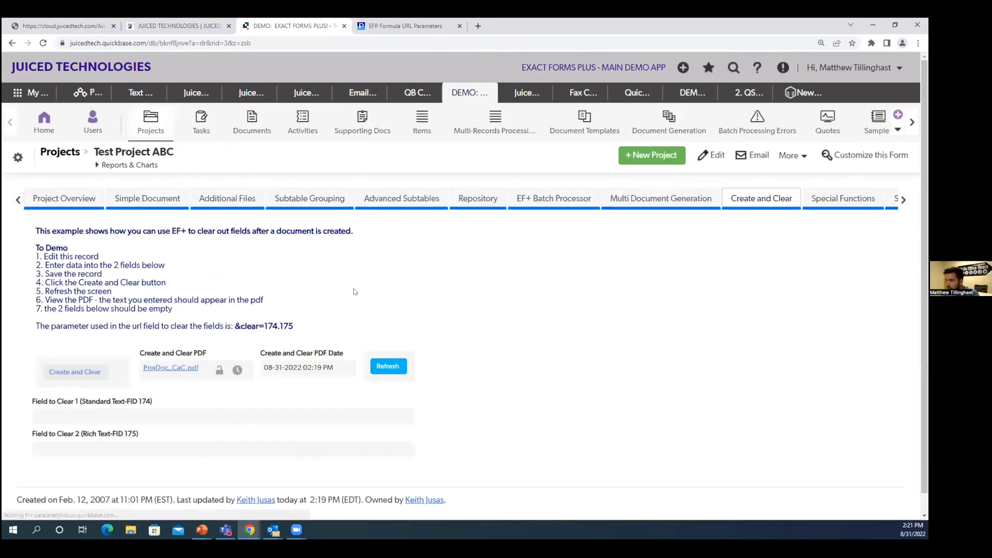
Step: Look up the field IDs of the Create and Clear PDF and the Project Document attachment in the Project Overview
key("ctrl+minus")
right_click(164, 312)
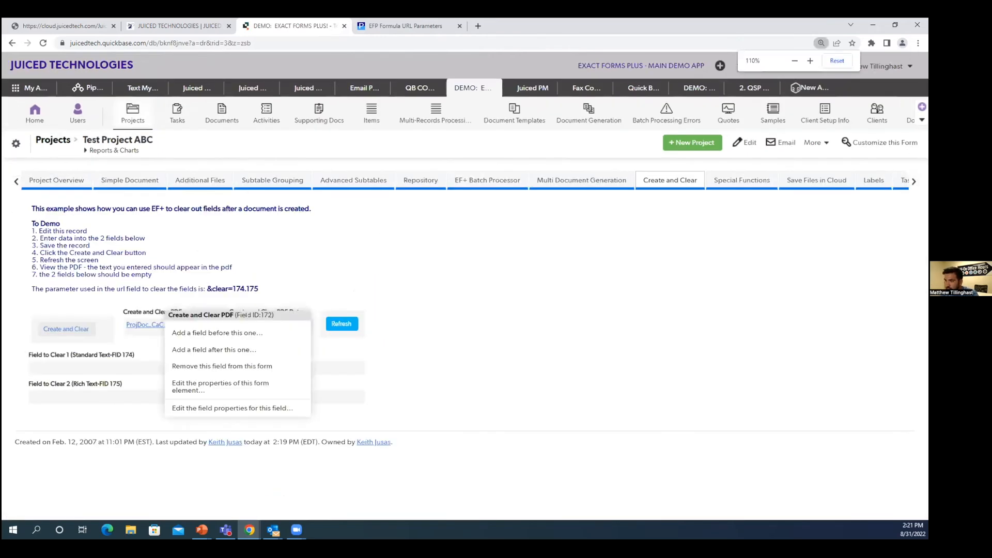
left_click(56, 180)
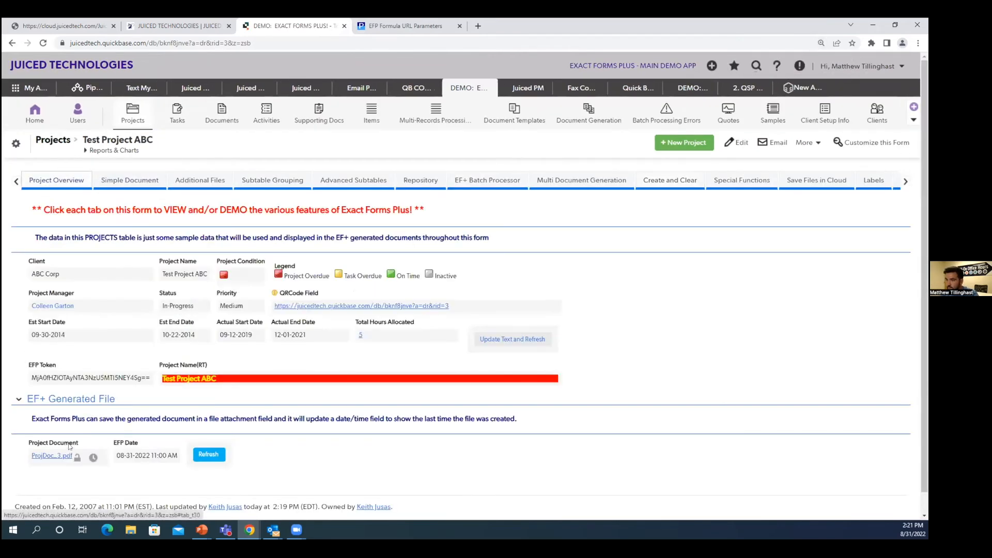
right_click(70, 445)
left_click(292, 341)
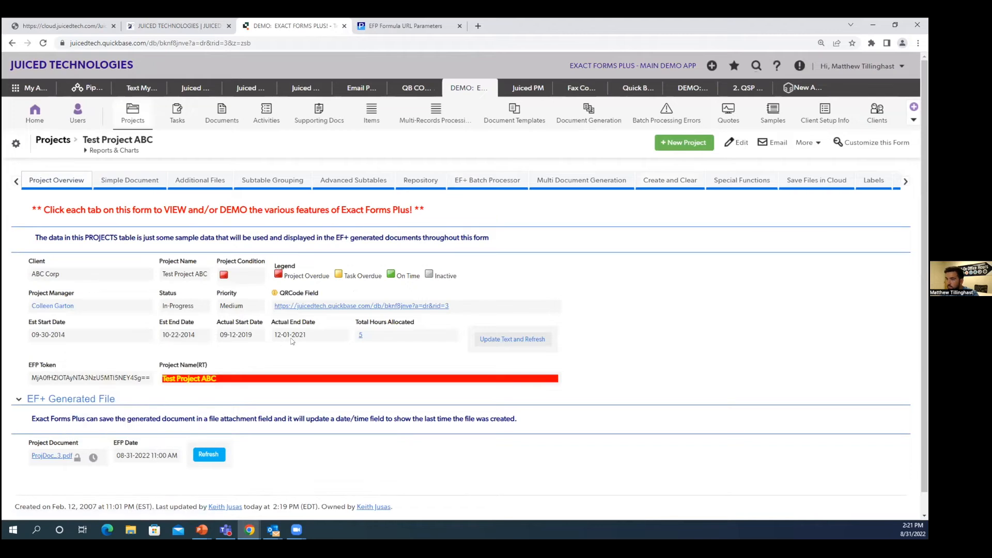
Step: Set the addfiles parameter to 104 in the Create and Clear field's formula and save the field
left_click(668, 188)
right_click(110, 336)
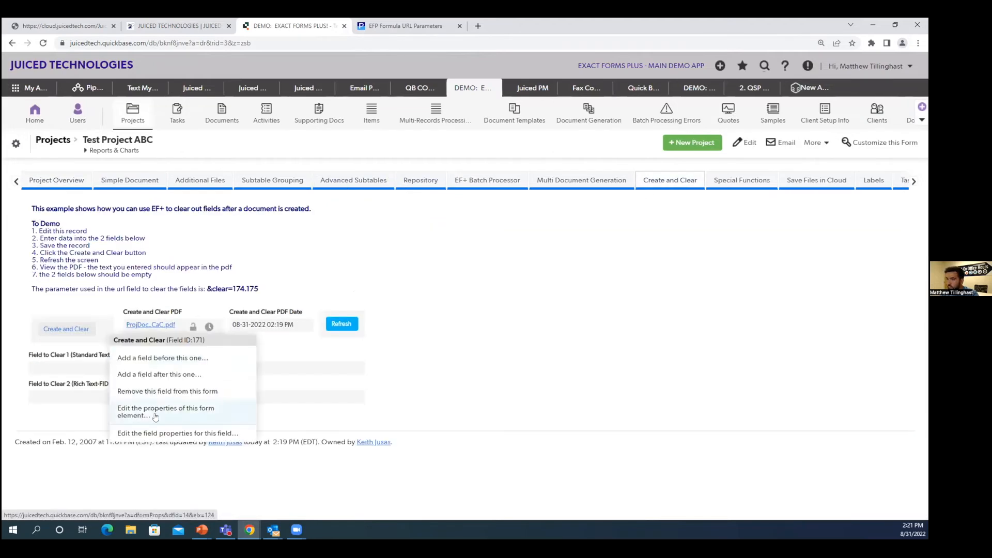
left_click(170, 433)
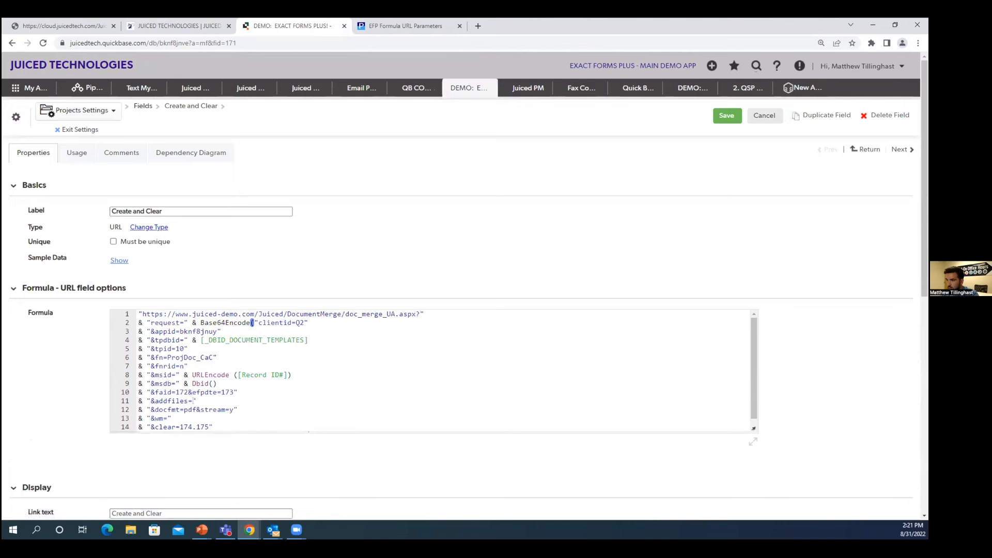
left_click(195, 402)
type("104")
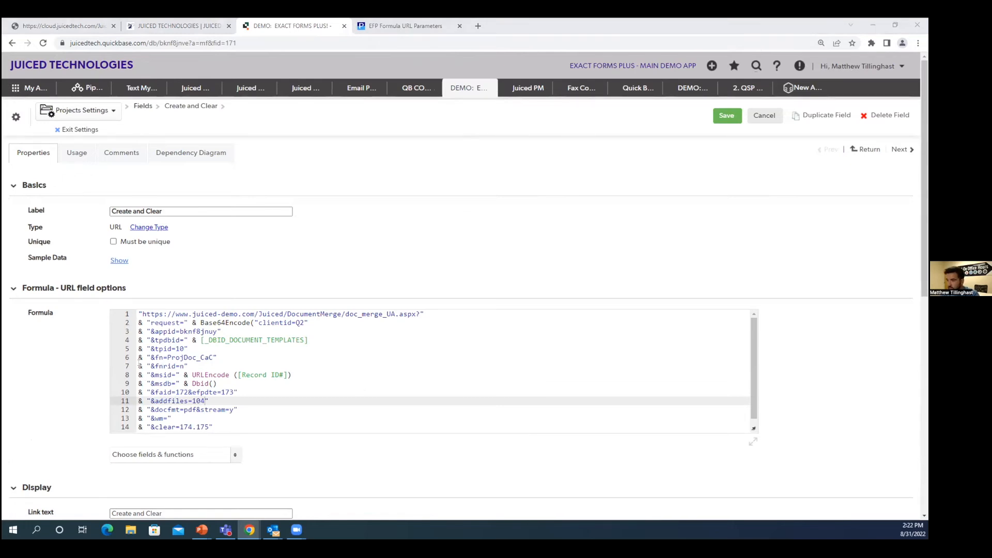
left_click(729, 115)
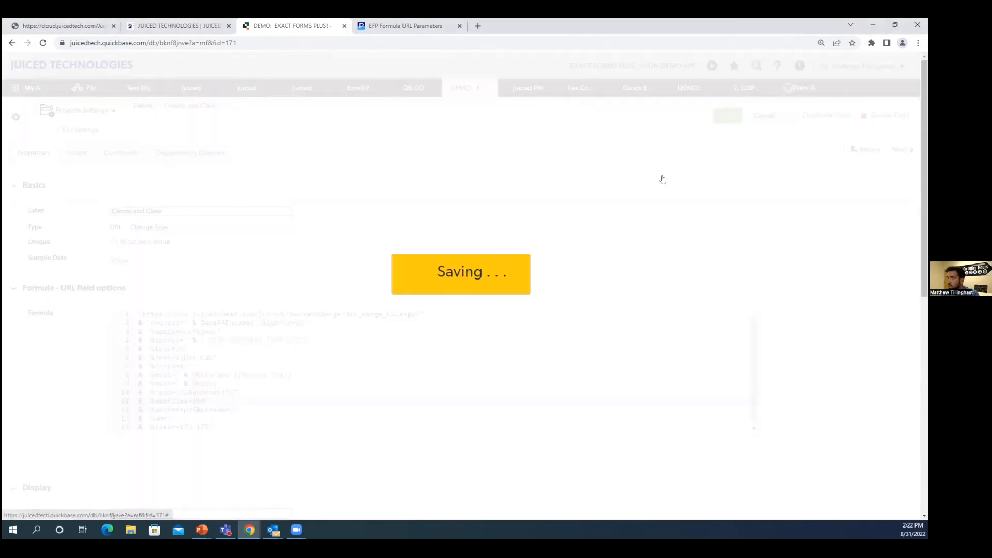
Step: Reopen the Create and Clear field's formula and review its addfiles=104 parameter
key("ctrl+Tab")
left_click(274, 26)
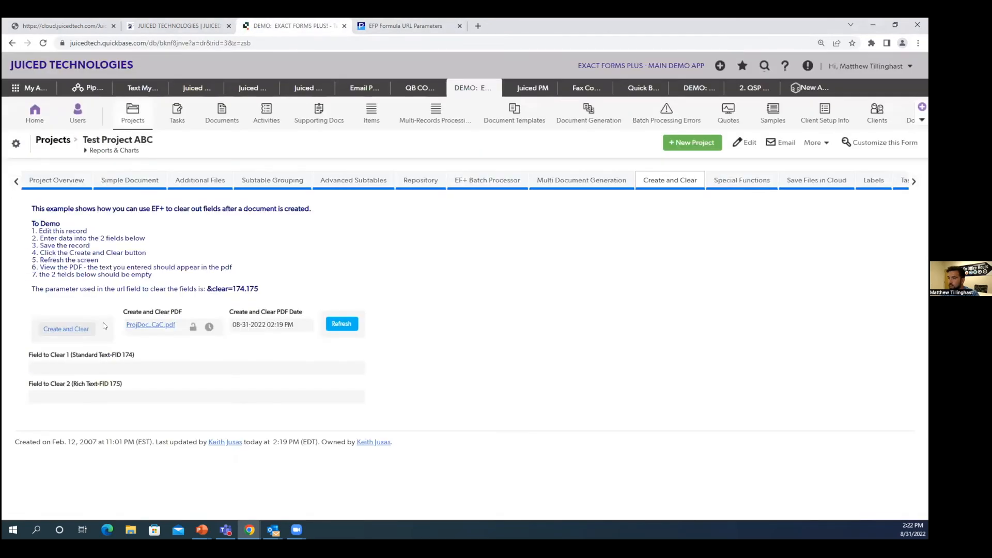
right_click(106, 327)
left_click(154, 423)
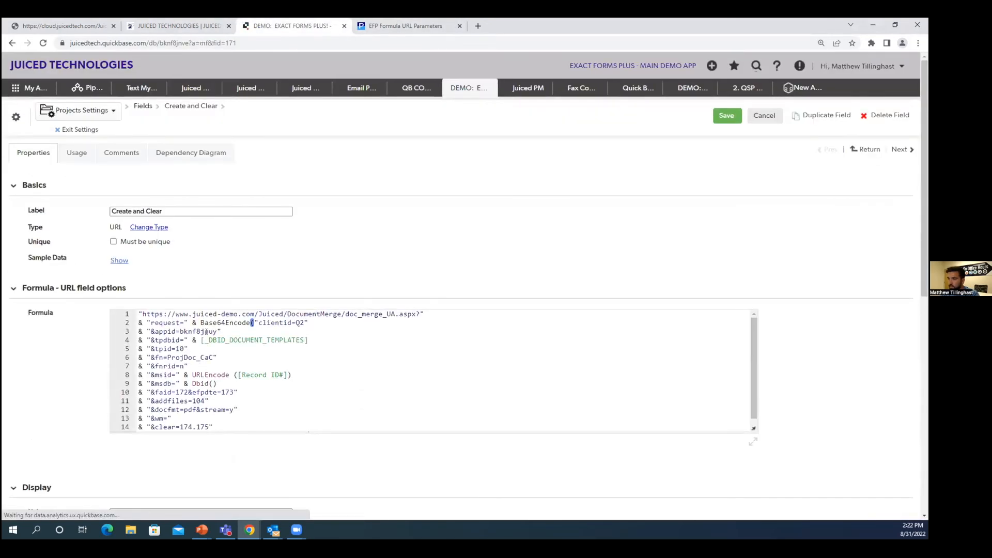
left_click(748, 431)
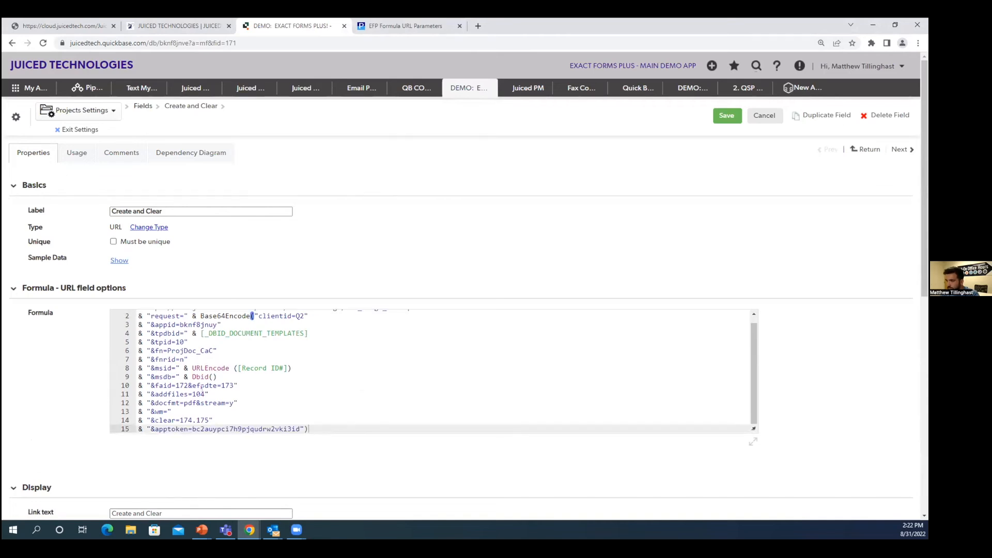
double_click(201, 394)
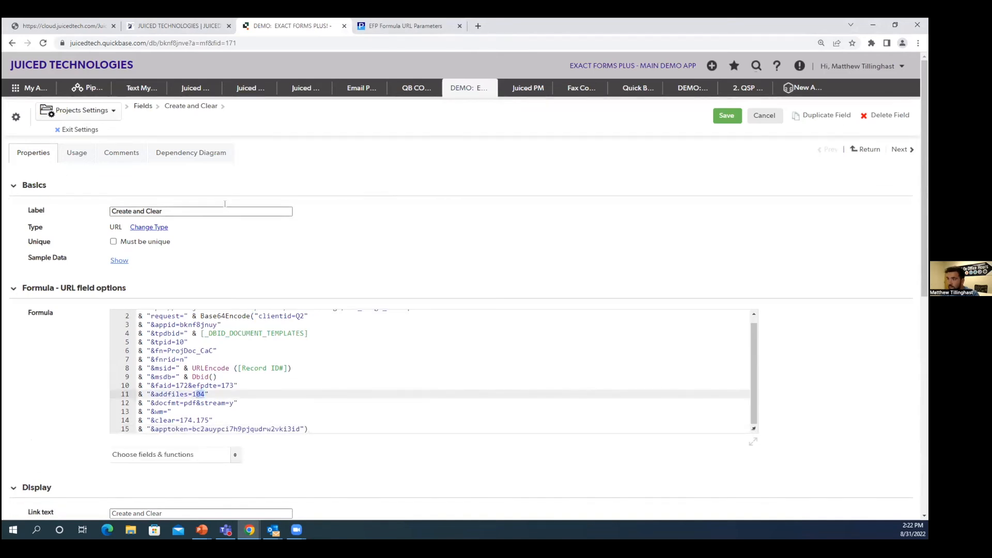
key("End")
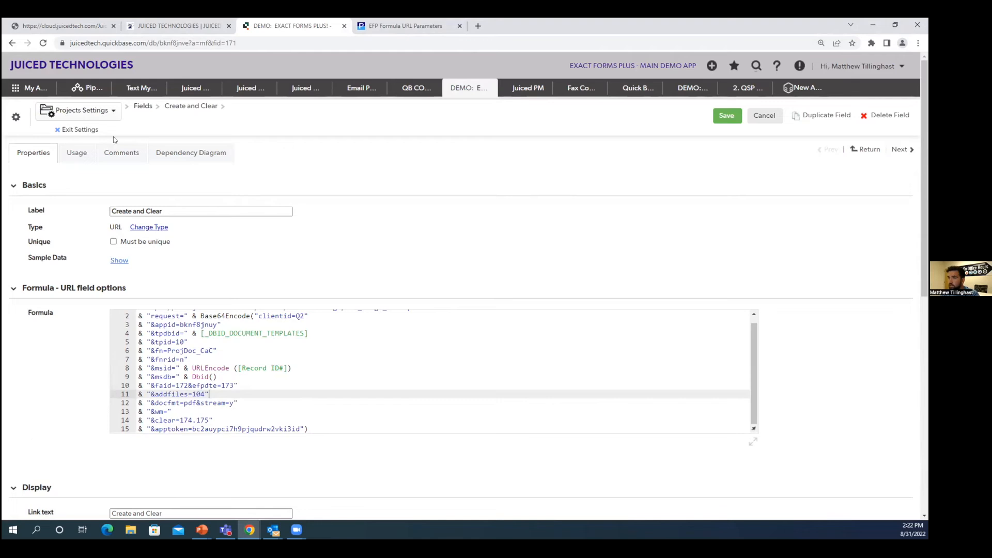
Step: Leave the field settings and look up the field ID of the Project Document attachment in the Project Overview
left_click(78, 130)
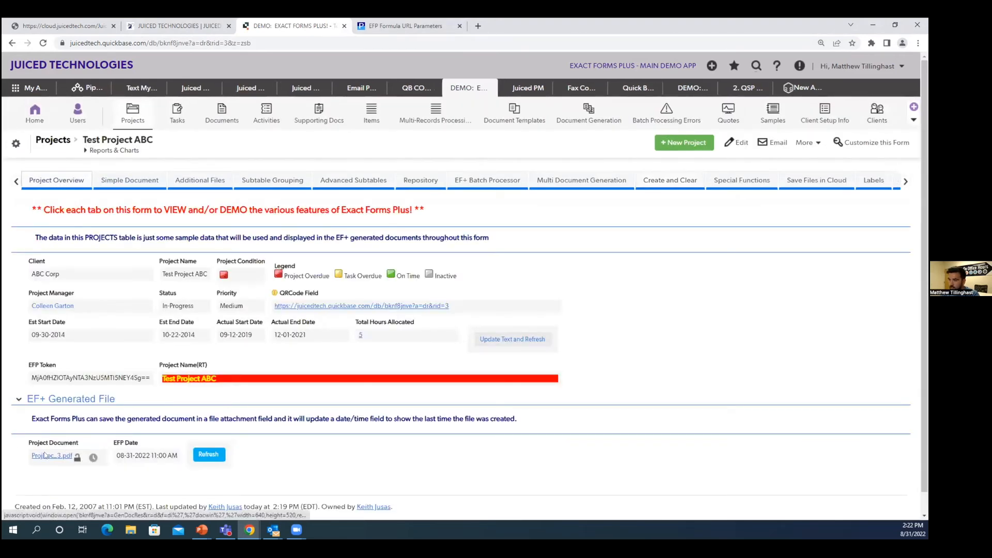
right_click(75, 445)
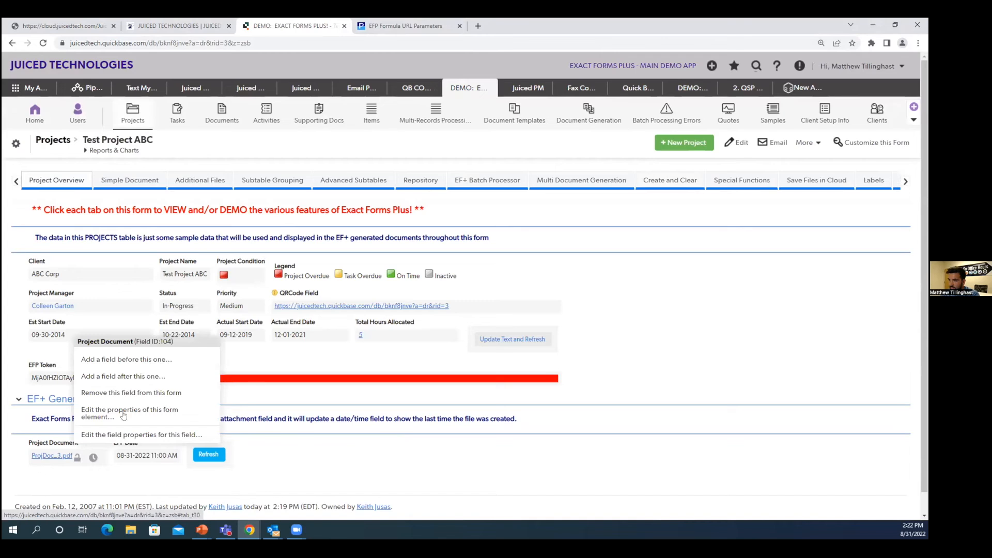
left_click_drag(138, 341, 176, 341)
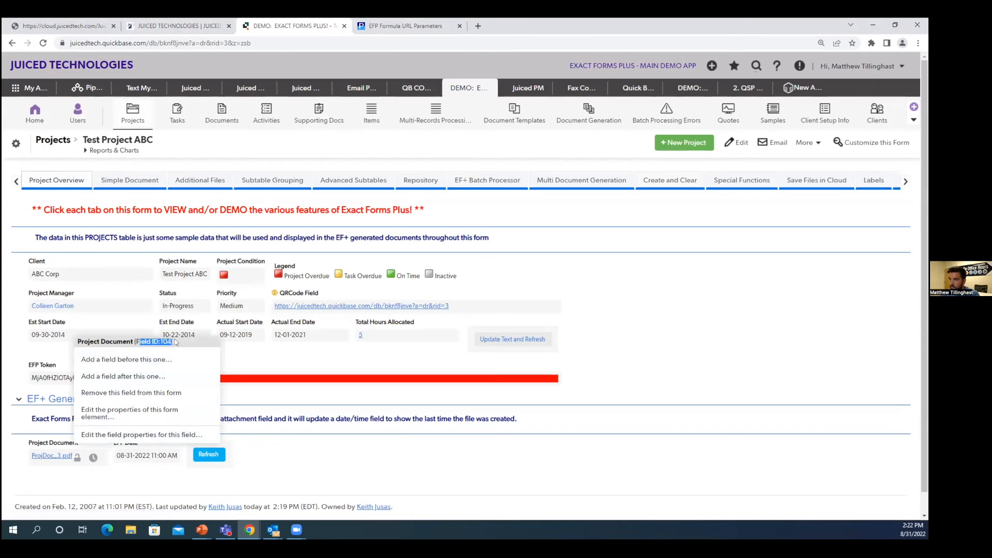
left_click(320, 443)
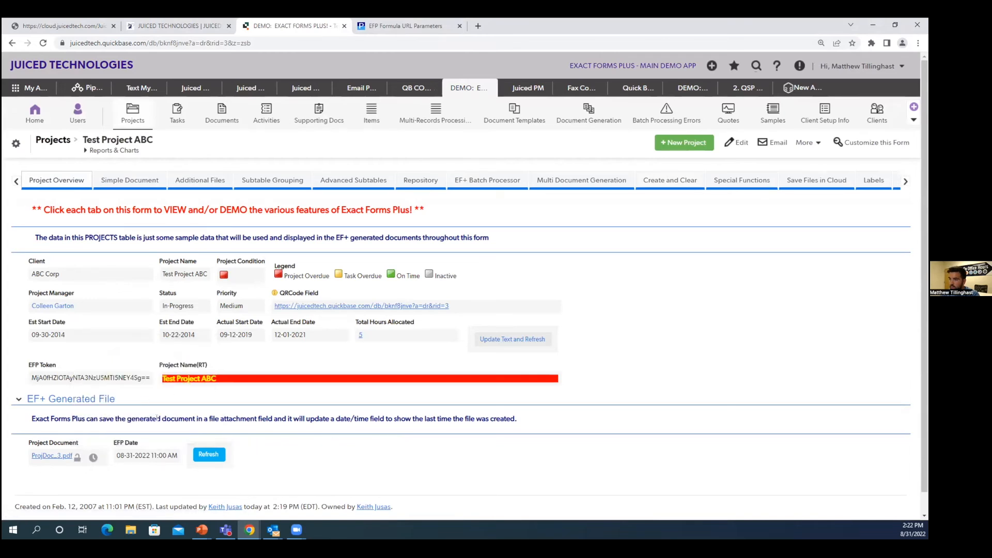
Step: Generate the Create and Clear document for Test Project ABC and page through the resulting PDF
left_click(654, 180)
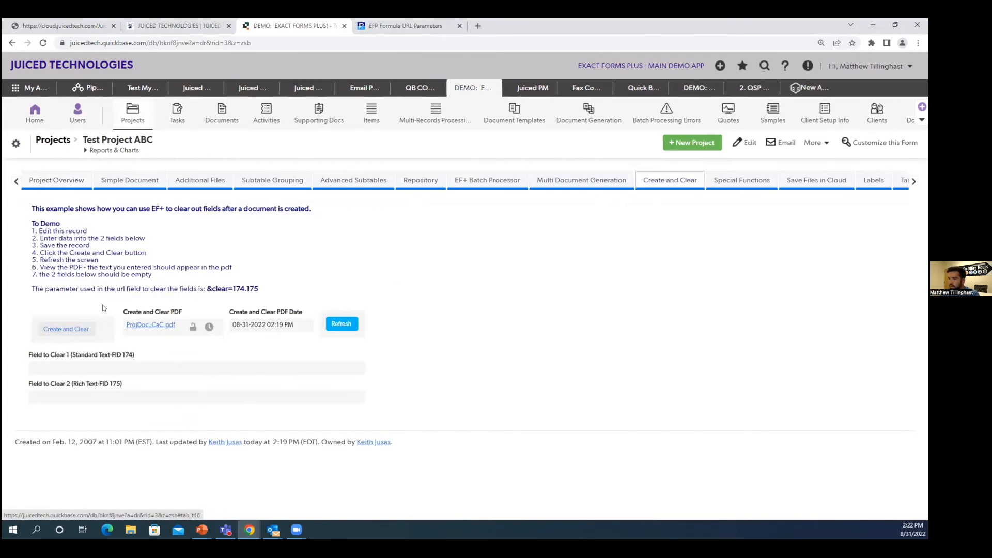
left_click(82, 331)
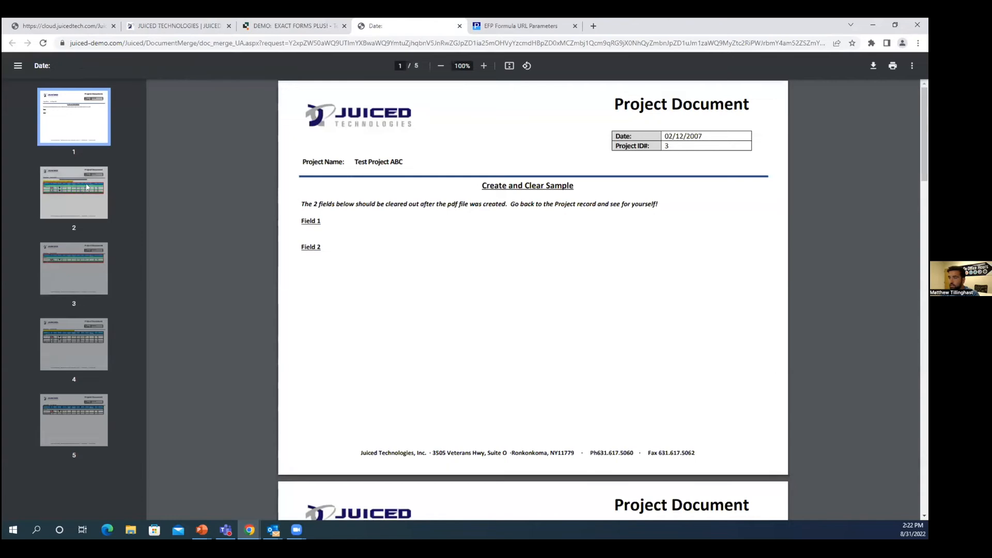
left_click(87, 188)
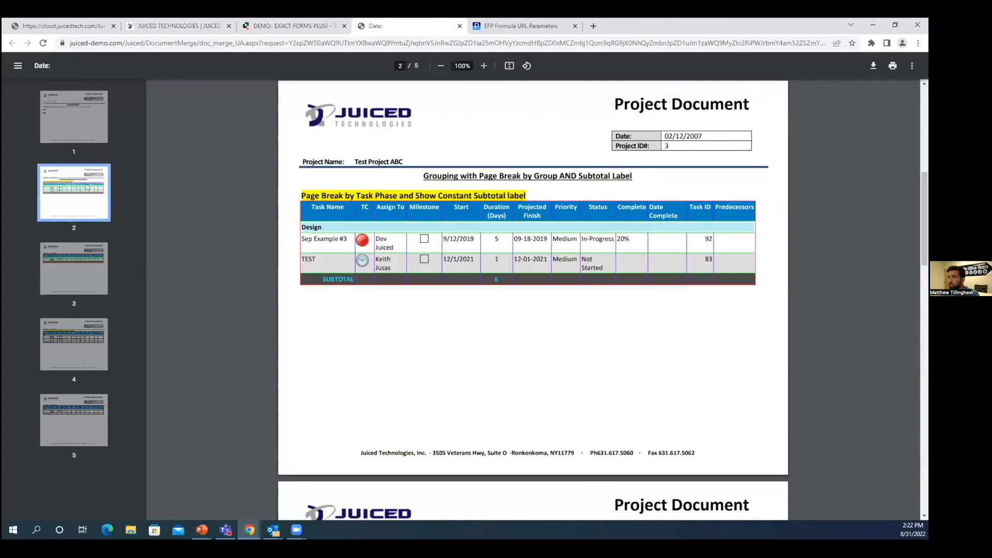
left_click(84, 280)
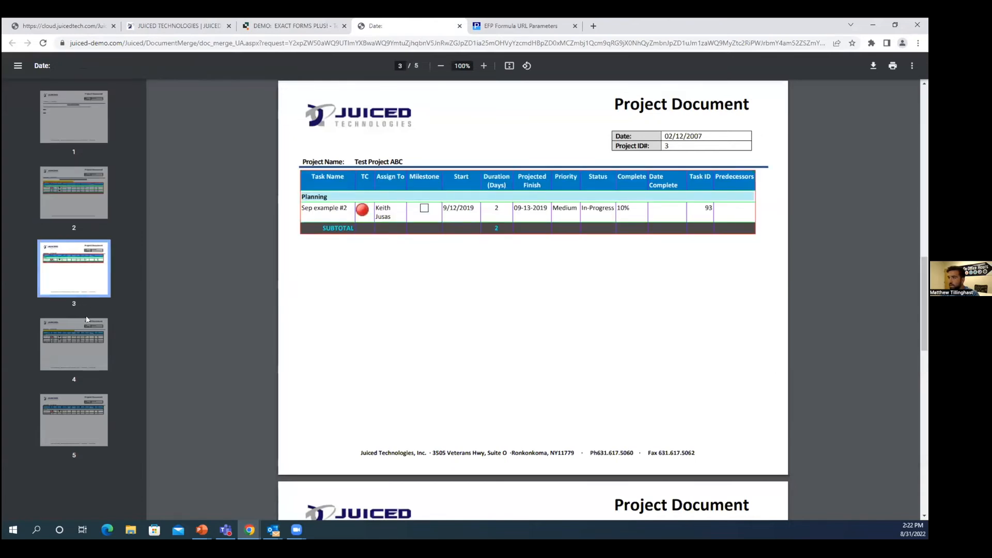
left_click(84, 344)
left_click(84, 420)
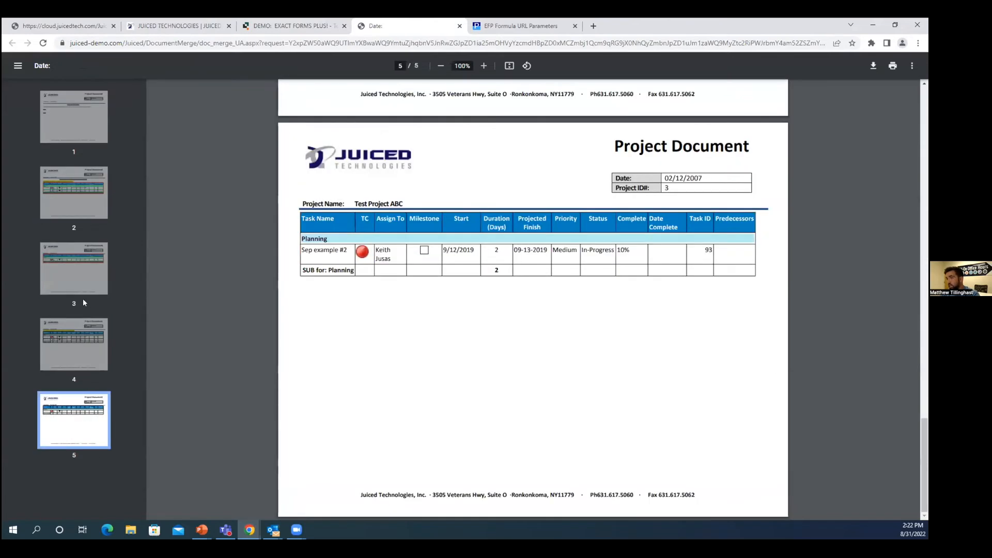
left_click(75, 212)
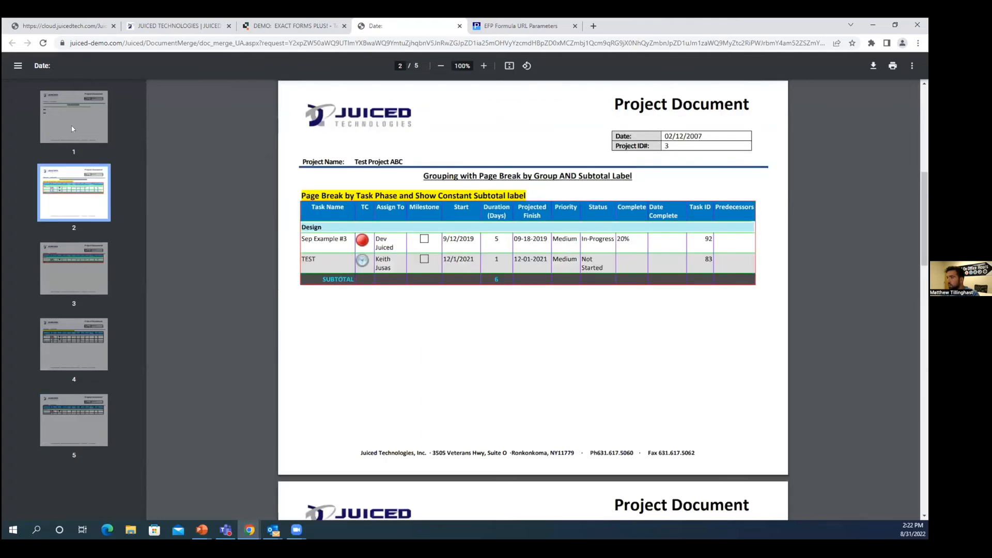
left_click(79, 131)
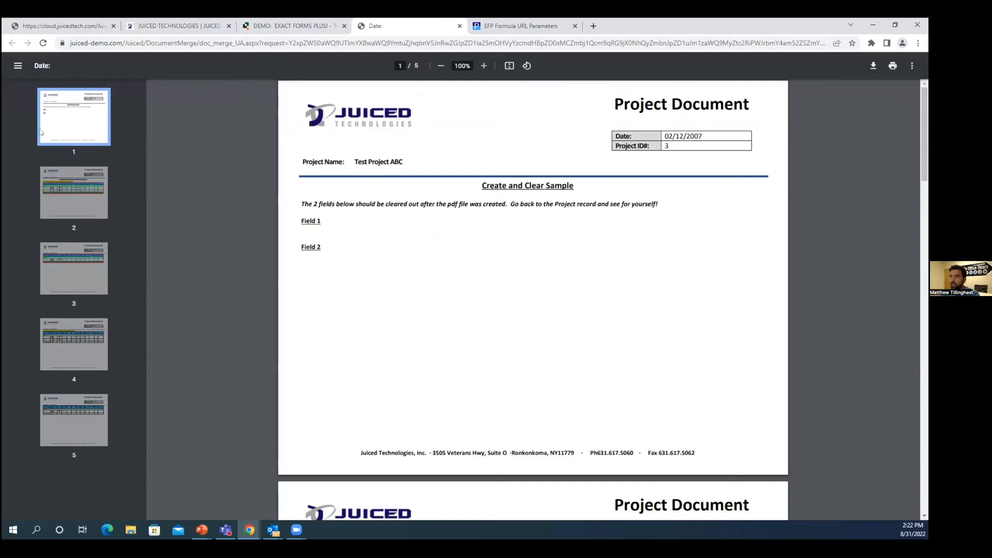
Step: Compare the Create and Clear Sample page with the appended project document pages in the generated PDF
left_click(86, 194)
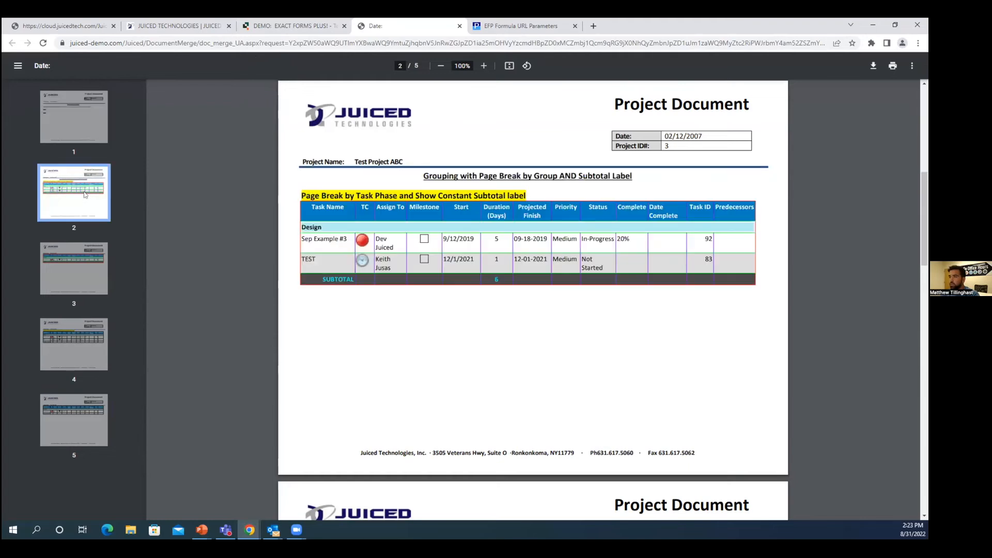
left_click(81, 133)
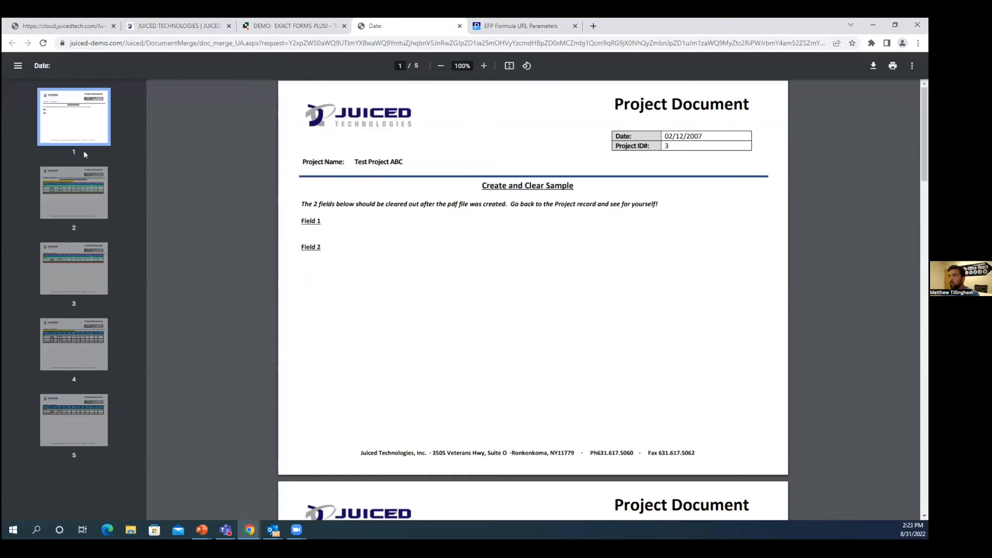
left_click(78, 192)
left_click(96, 257)
left_click(82, 352)
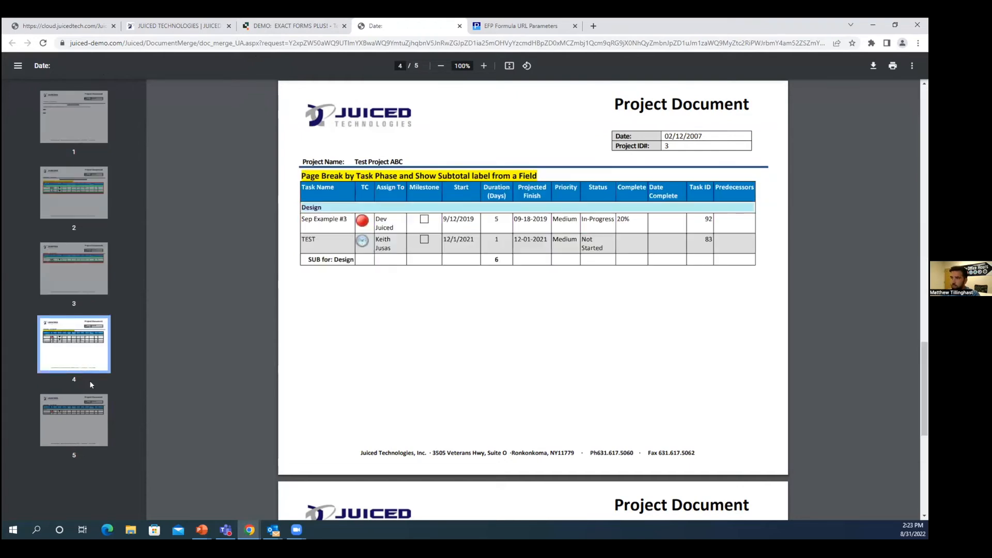
left_click(88, 408)
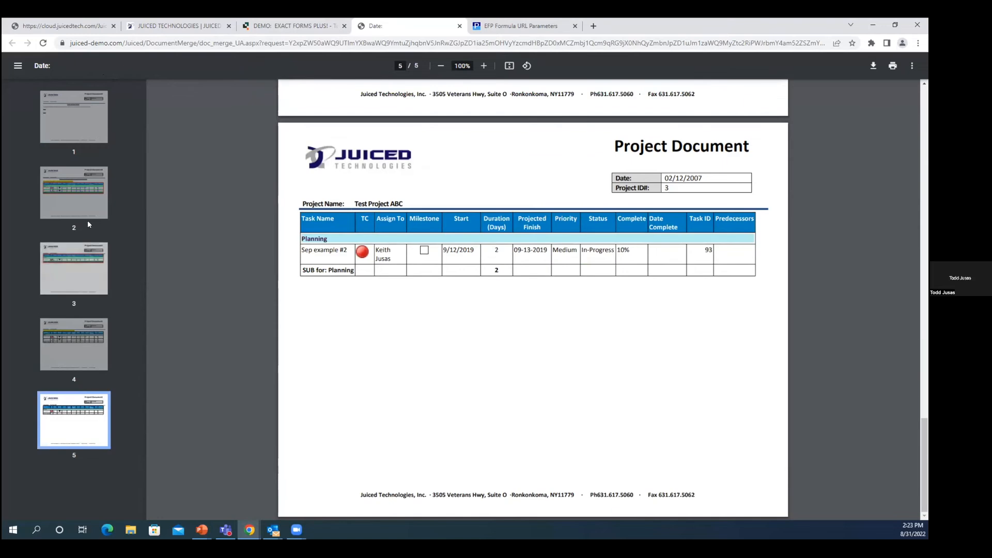
left_click(77, 117)
left_click(86, 192)
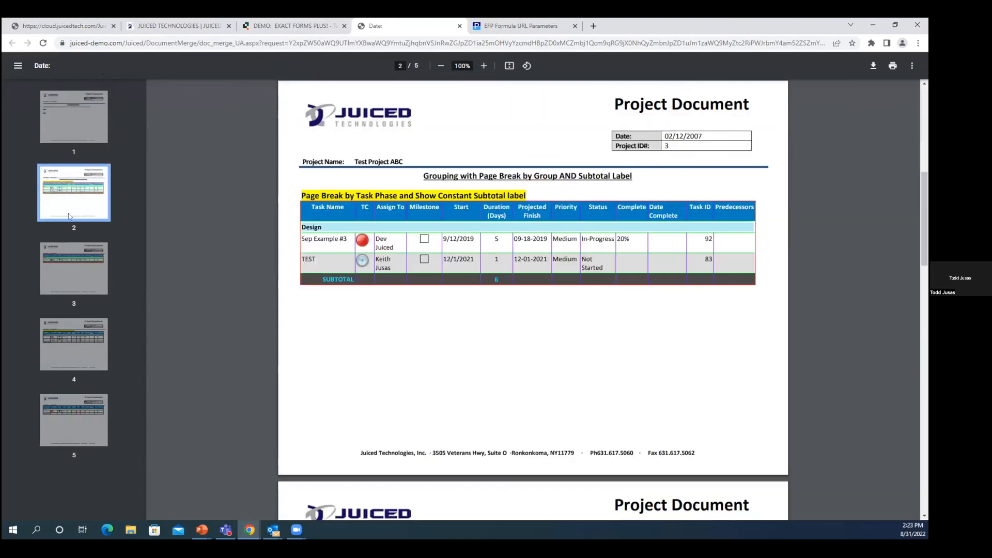
left_click(91, 266)
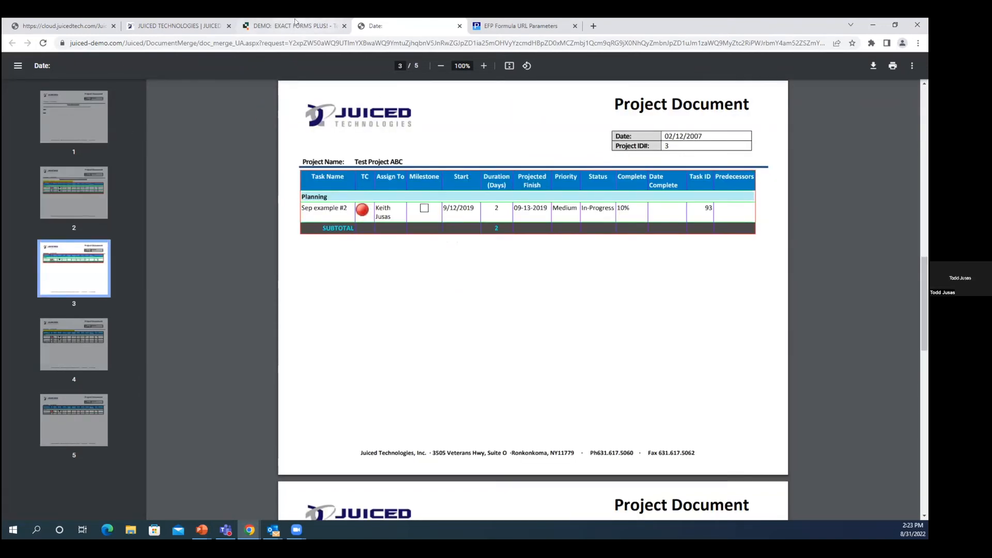
Step: Read the addfiles documentation on pulling in a file from another table and close the generated PDF
left_click(520, 26)
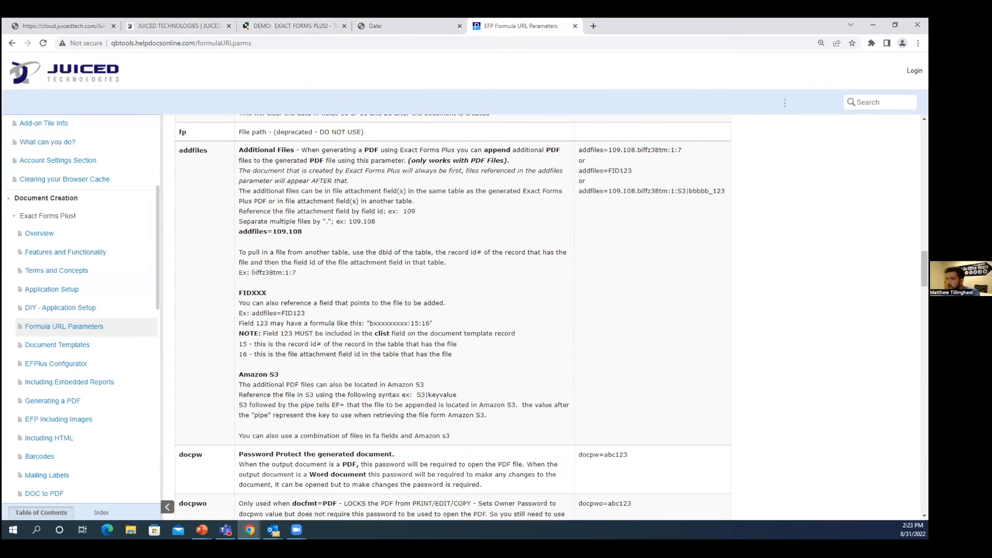
left_click_drag(241, 255, 349, 257)
left_click(377, 259)
left_click_drag(252, 272, 281, 274)
left_click(293, 281)
left_click(291, 281)
left_click(406, 27)
left_click(459, 26)
Step: Open the Documents table in a separate tab, view its first record and return to the report
left_click(310, 27)
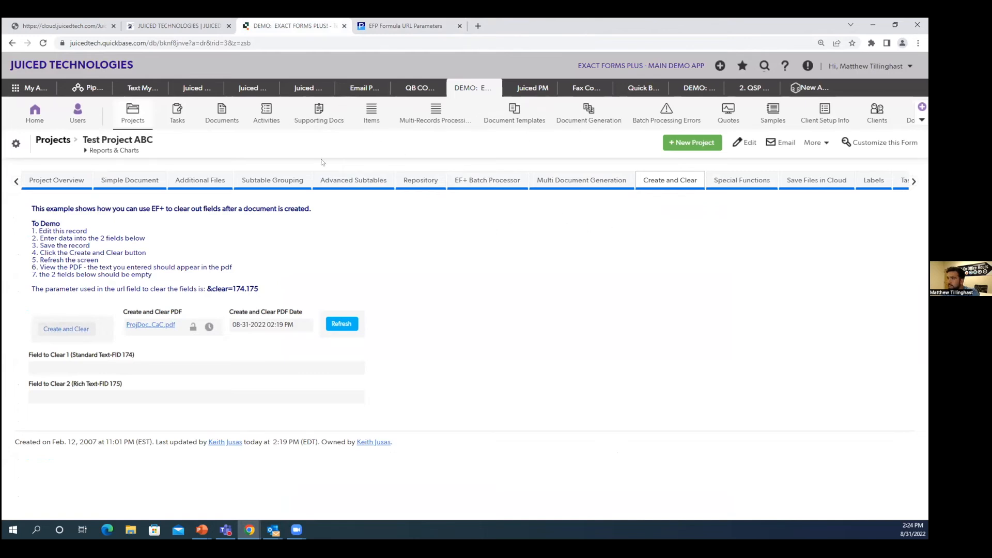
right_click(221, 123)
left_click(241, 128)
left_click(384, 28)
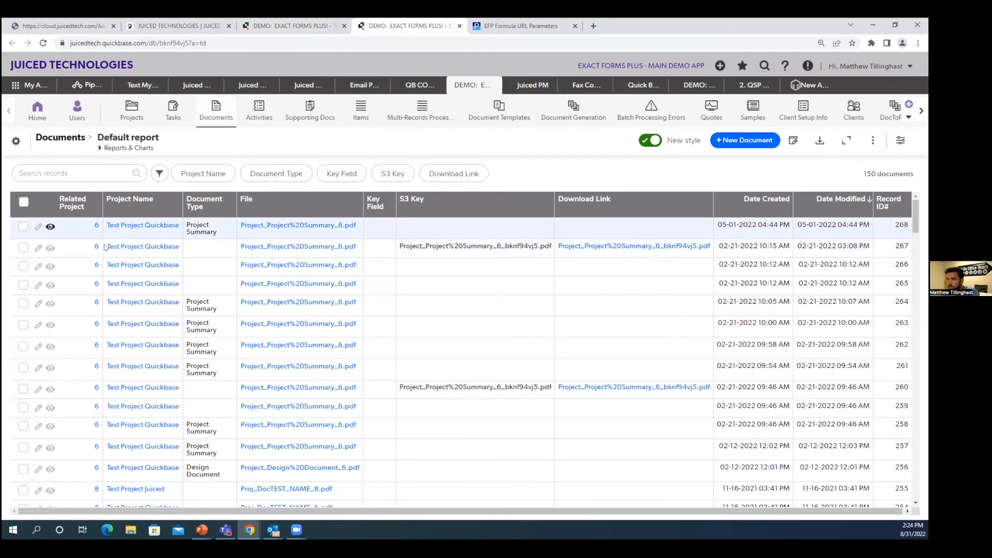
left_click(50, 228)
key("alt+Left")
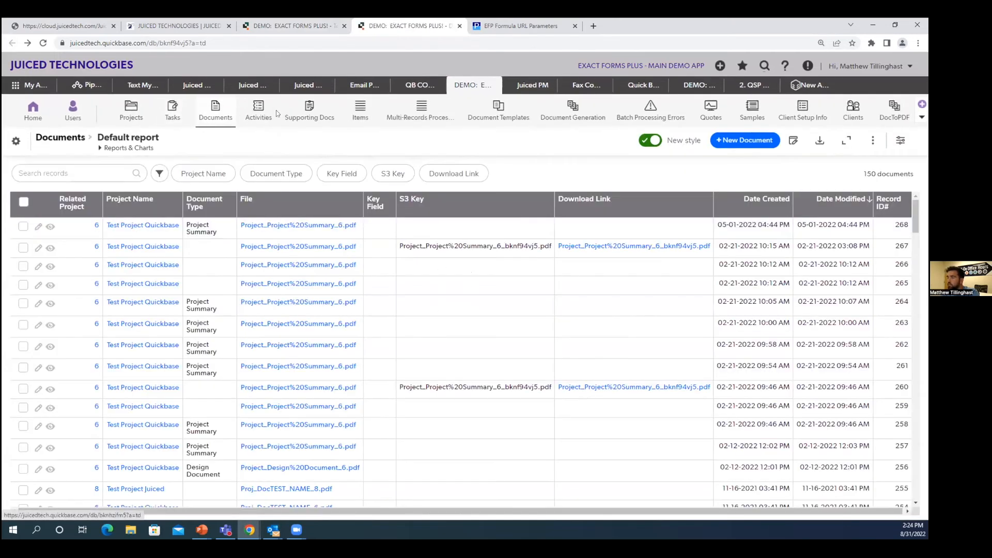
Step: Open the record in the Supporting Docs table and copy the table ID bknh5xb9s from its URL
left_click(308, 116)
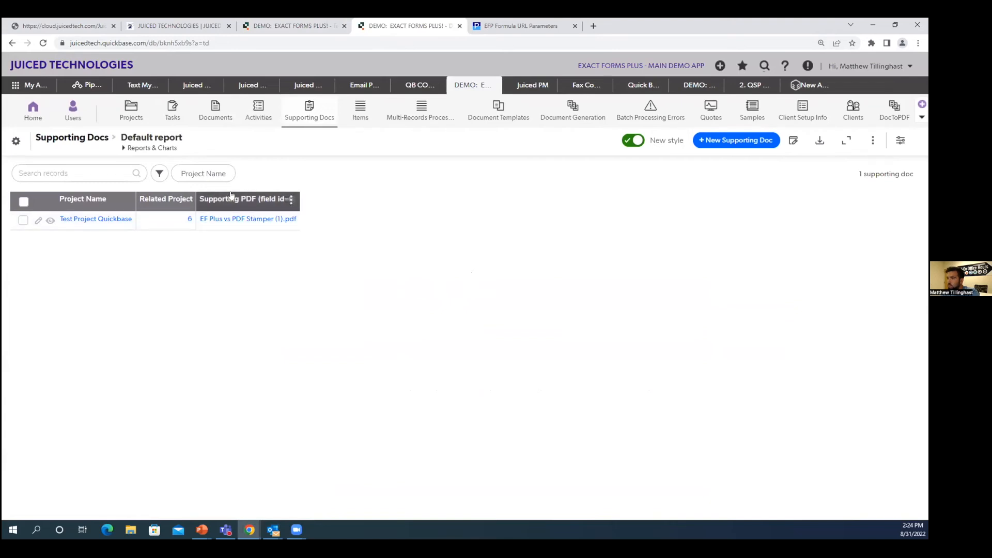
left_click(292, 201)
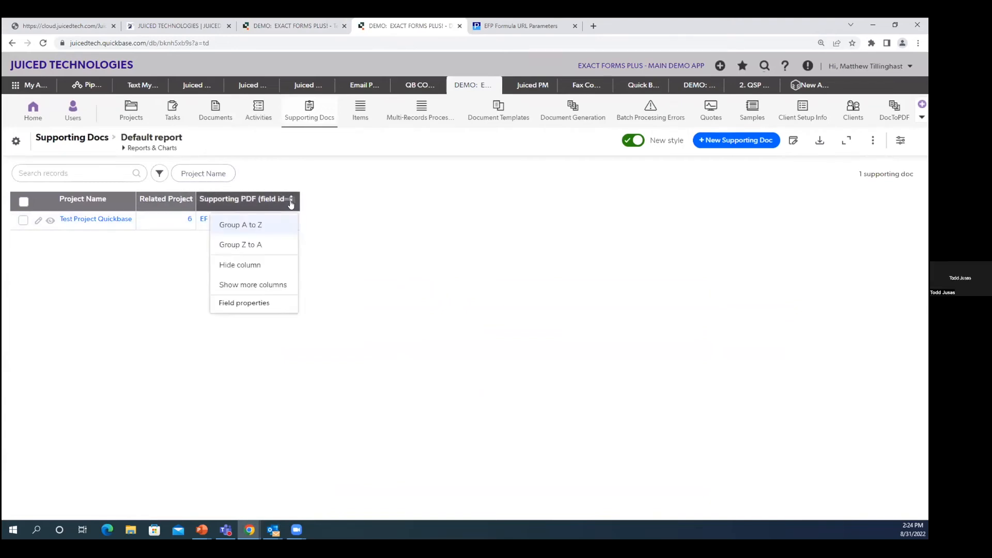
left_click(50, 221)
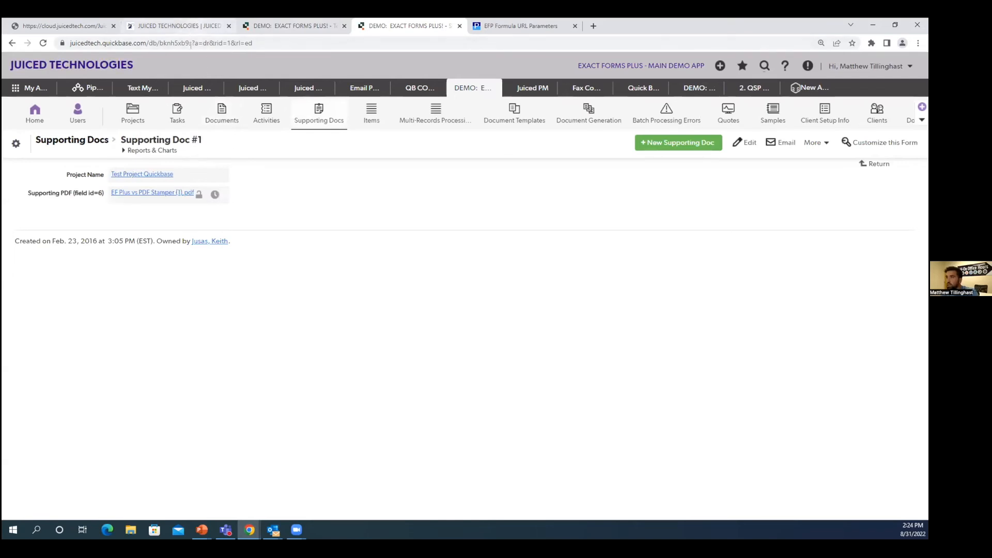
left_click_drag(192, 43, 164, 54)
key("ctrl+c")
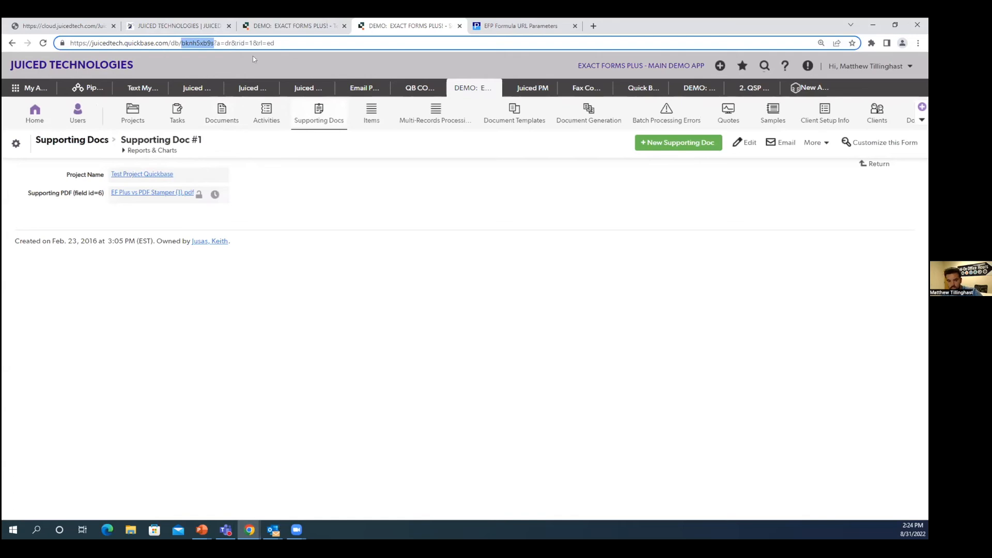
Step: Open the Create and Clear field's formula and insert the table ID bknh5xb9s in front of 104 in the addfiles parameter
left_click(292, 26)
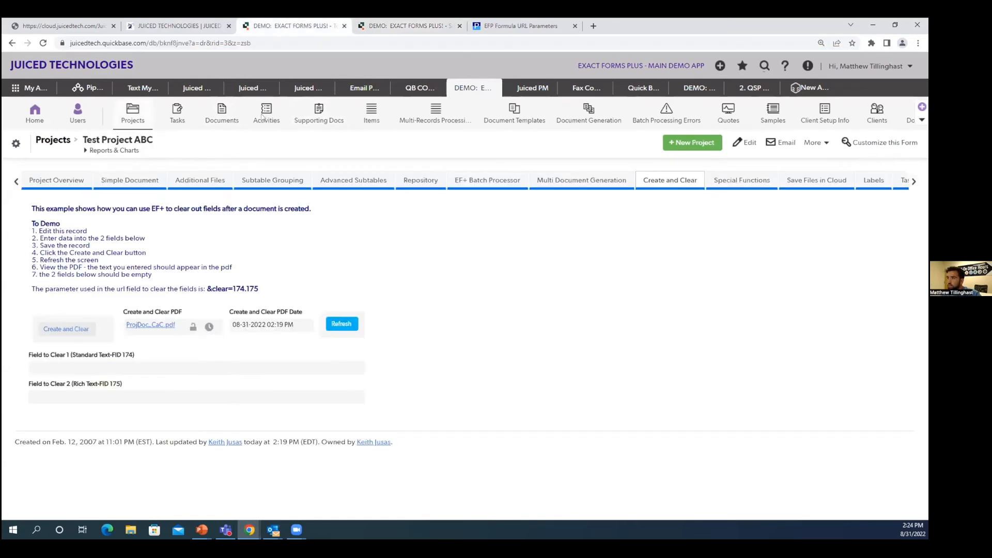
right_click(106, 335)
left_click(172, 425)
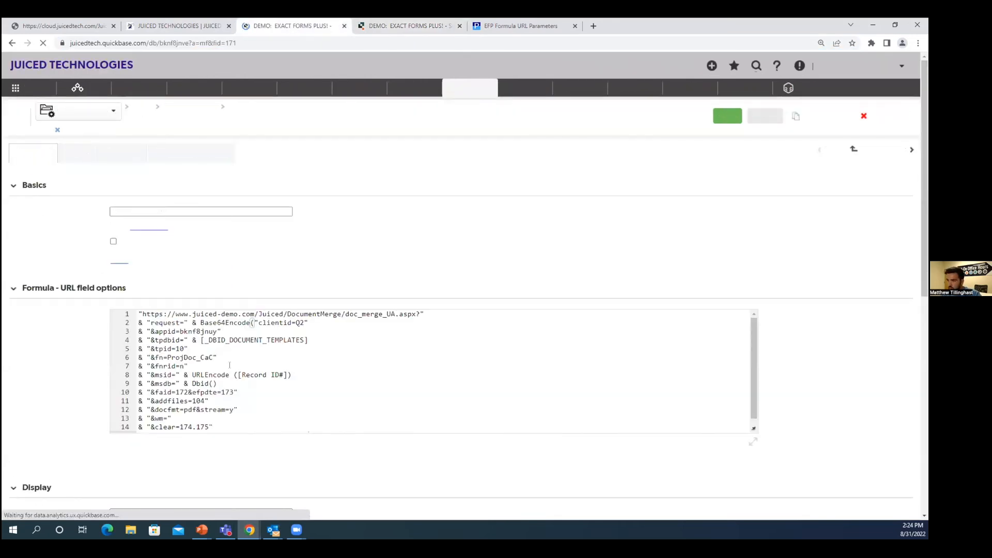
left_click(193, 401)
key("ctrl+v")
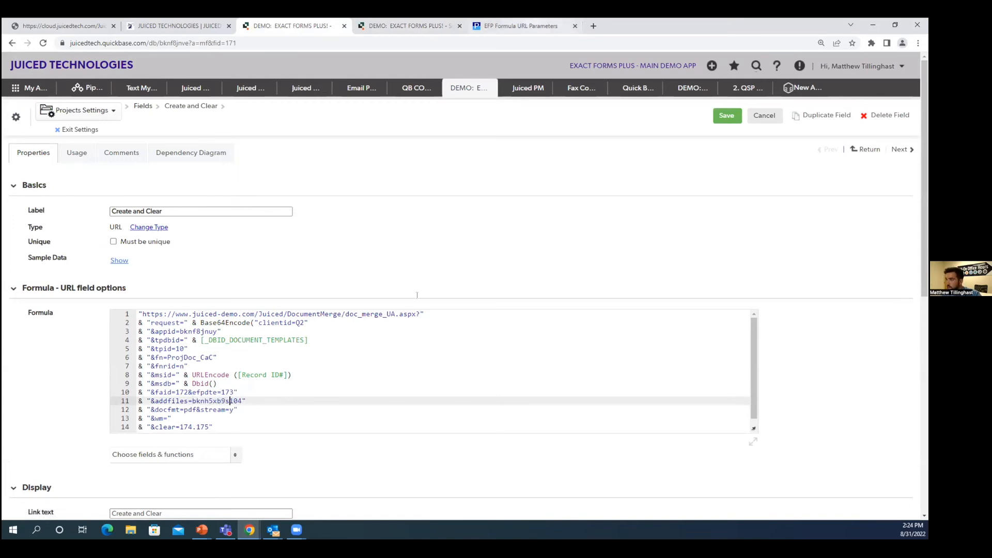
Step: Check the documented addfiles syntax, add record ID 1 as ":1:" after the table ID and remove 104
left_click(521, 26)
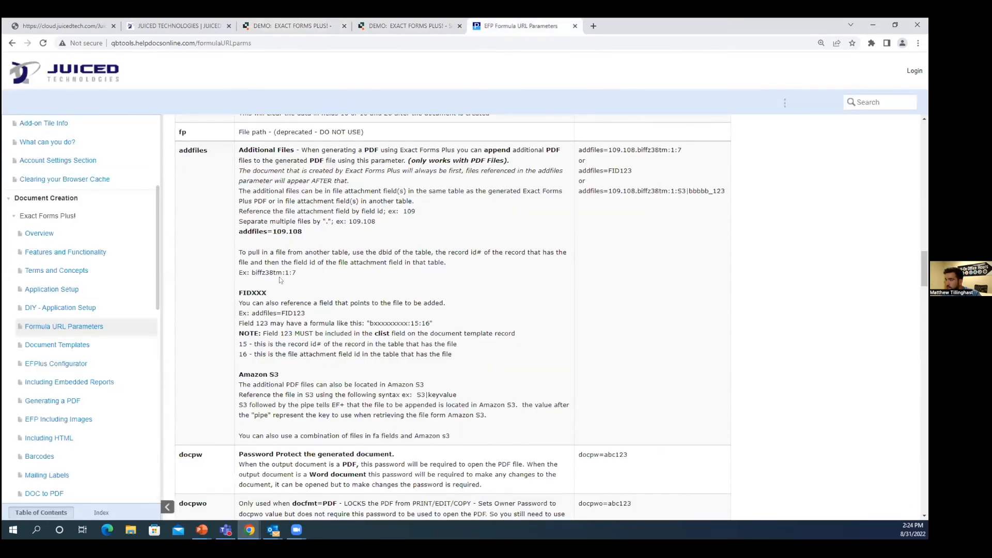
left_click(300, 25)
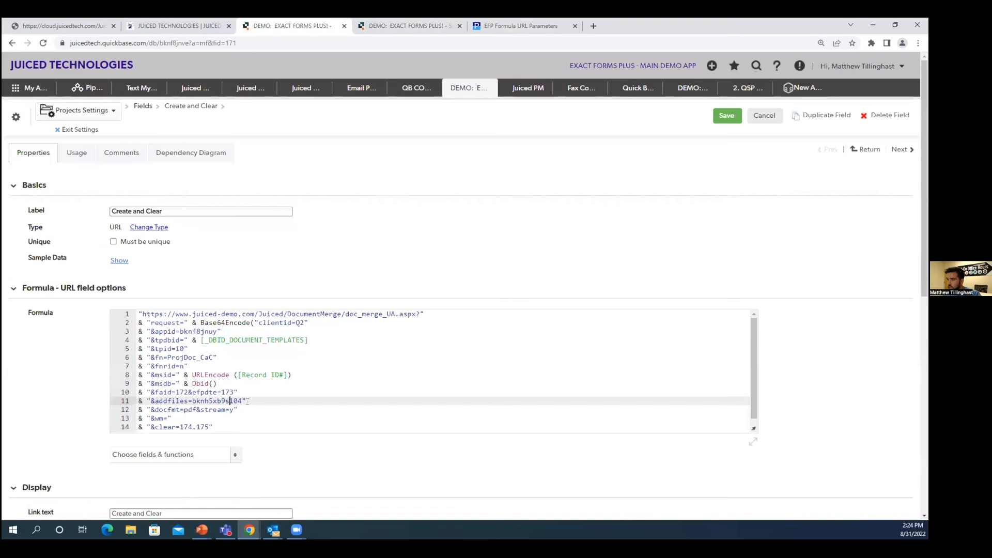
type(":1:")
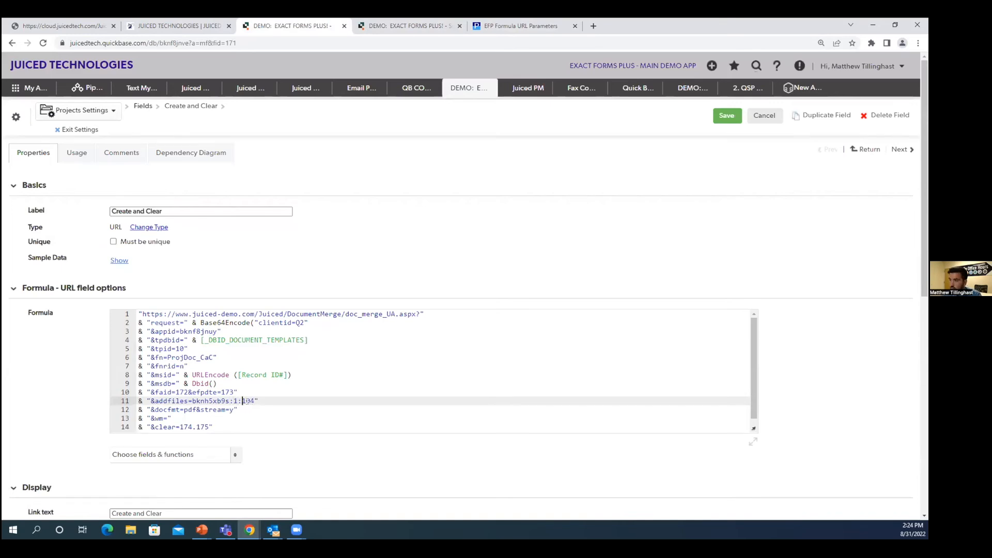
key("Delete")
key("Delete")
key("Delete")
Step: Look up the Supporting PDF's field ID and complete the parameter as addfiles=bknh5xb9s:1:6
left_click(383, 25)
right_click(83, 191)
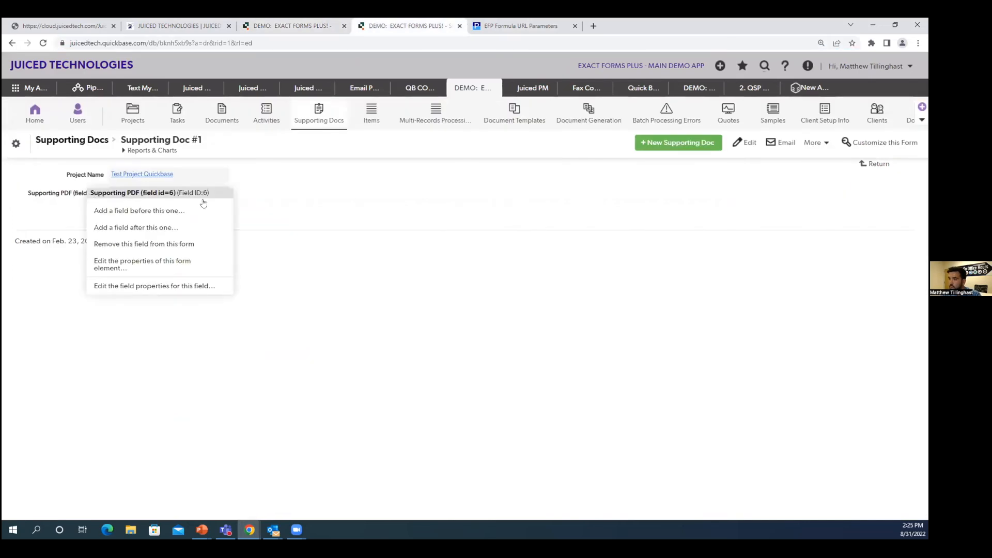
left_click(294, 26)
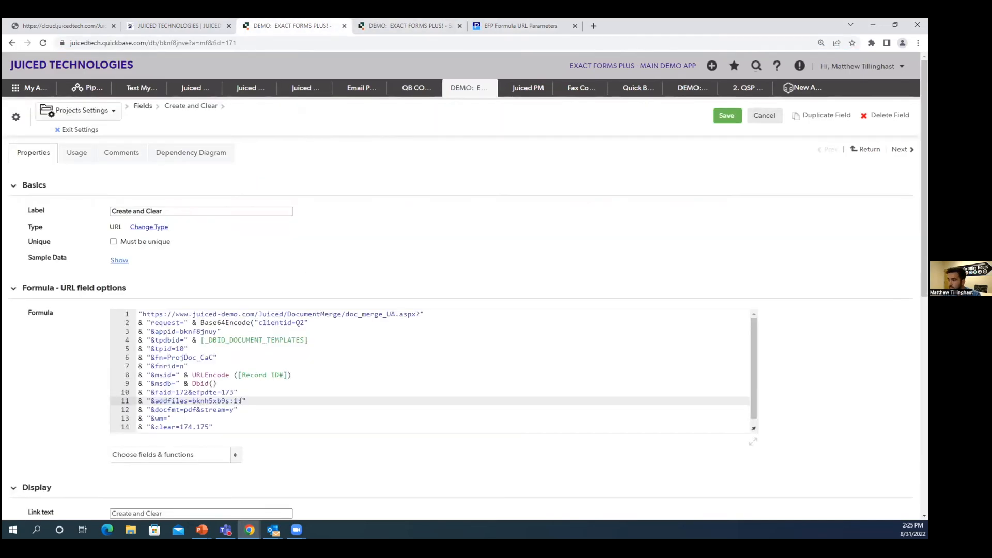
type("6")
Step: Save the Create and Clear field and generate its document again from the Test Project ABC record
left_click(726, 120)
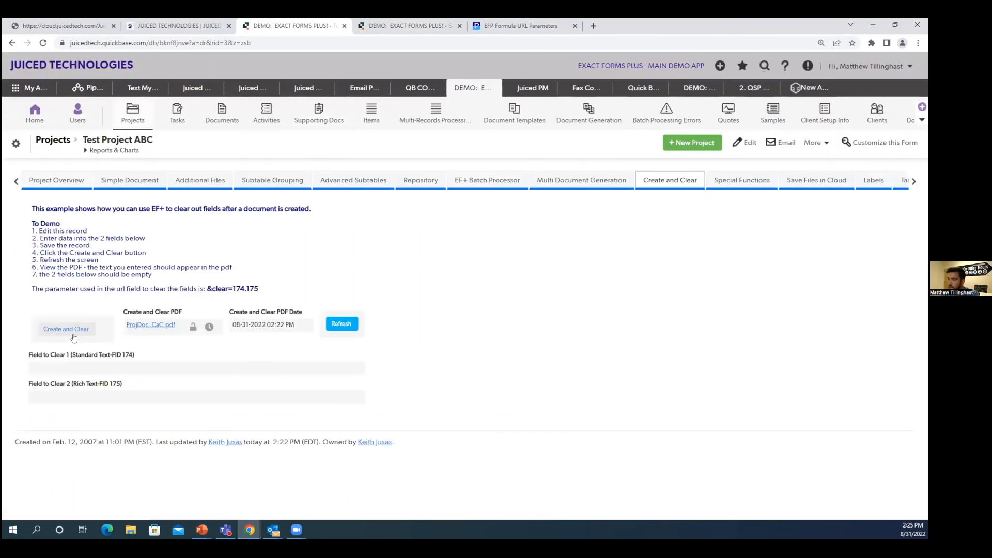
left_click(77, 330)
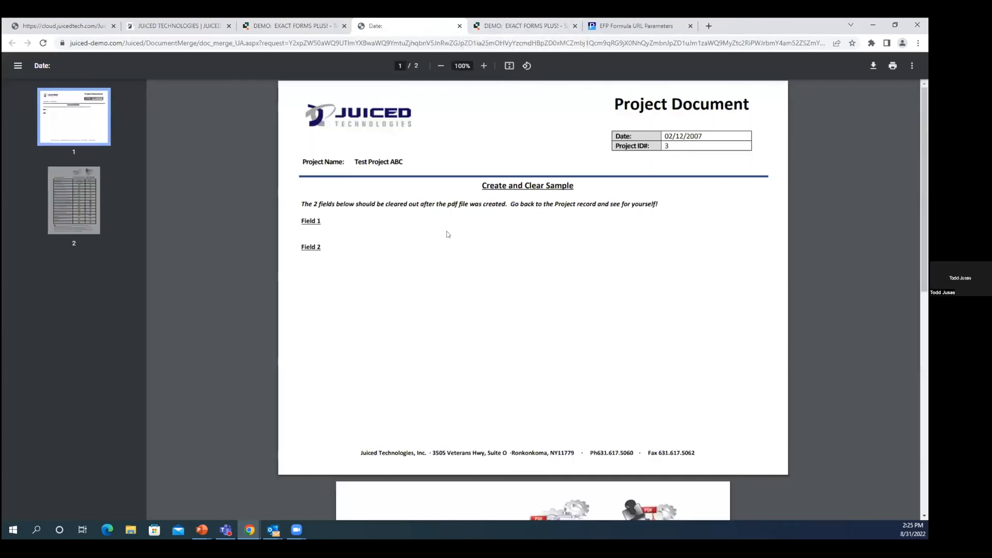
Step: Review the appended feature comparison page in the generated Create and Clear PDF and return to its first page
left_click(96, 217)
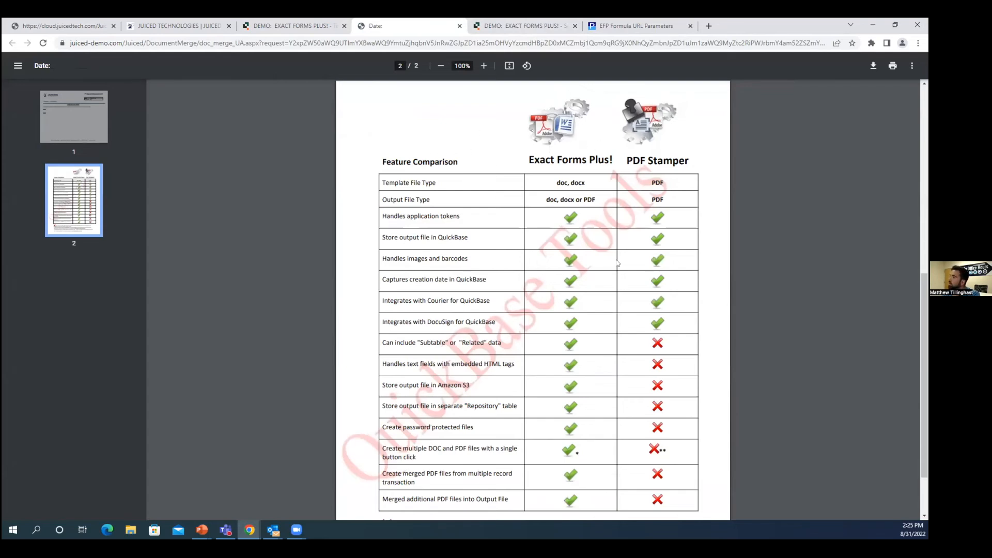
scroll(569, 351, "down", 3)
scroll(566, 355, "up", 3)
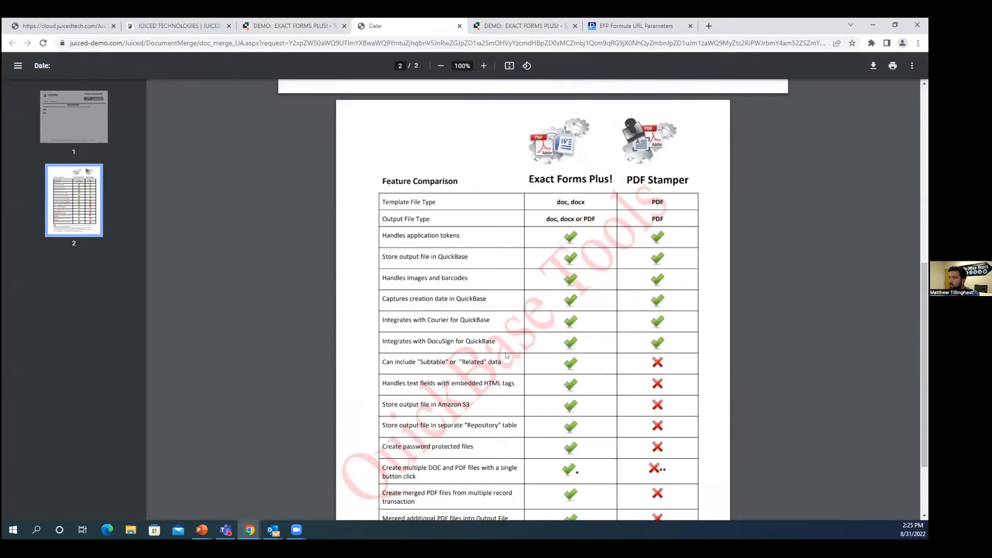
scroll(512, 261, "up", 8)
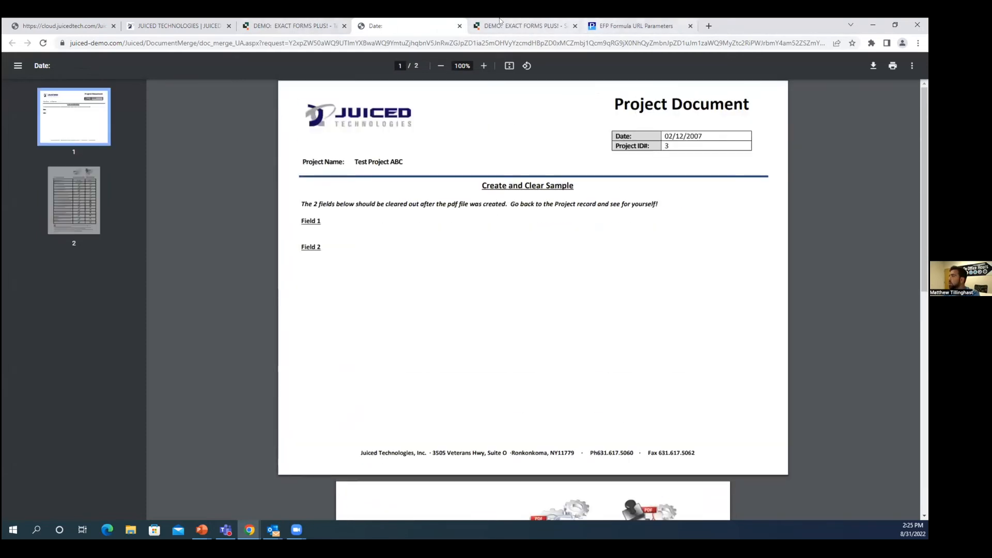
Step: Examine the addfiles entry in the Formula URL Parameters documentation, including multiple files, files from another table, FIDXXX references and Amazon S3
left_click(289, 26)
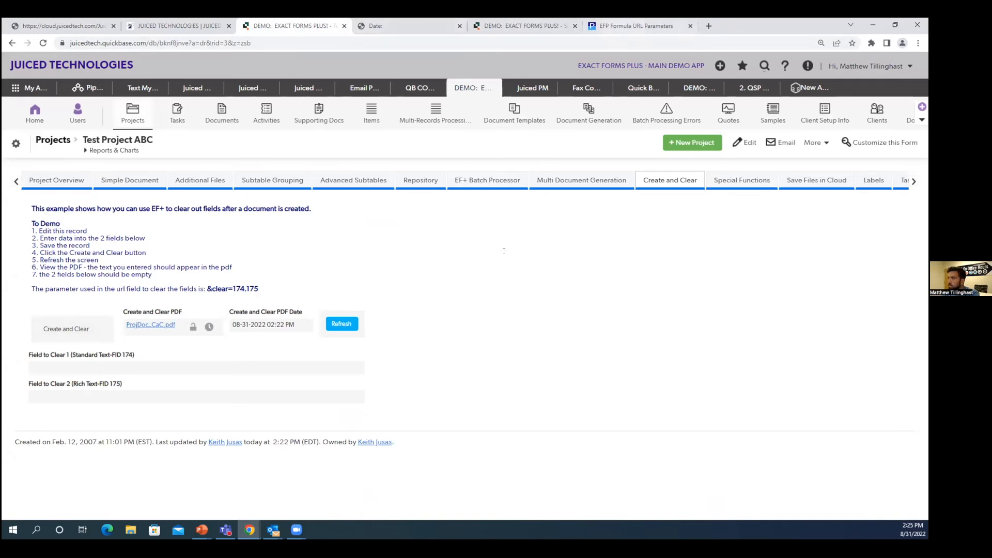
left_click(637, 26)
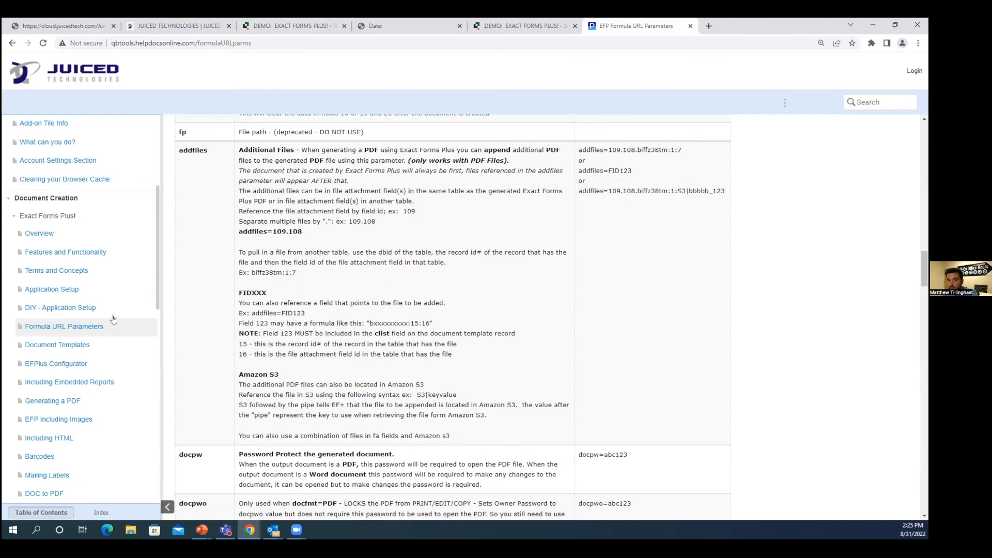
scroll(249, 341, "down", 1)
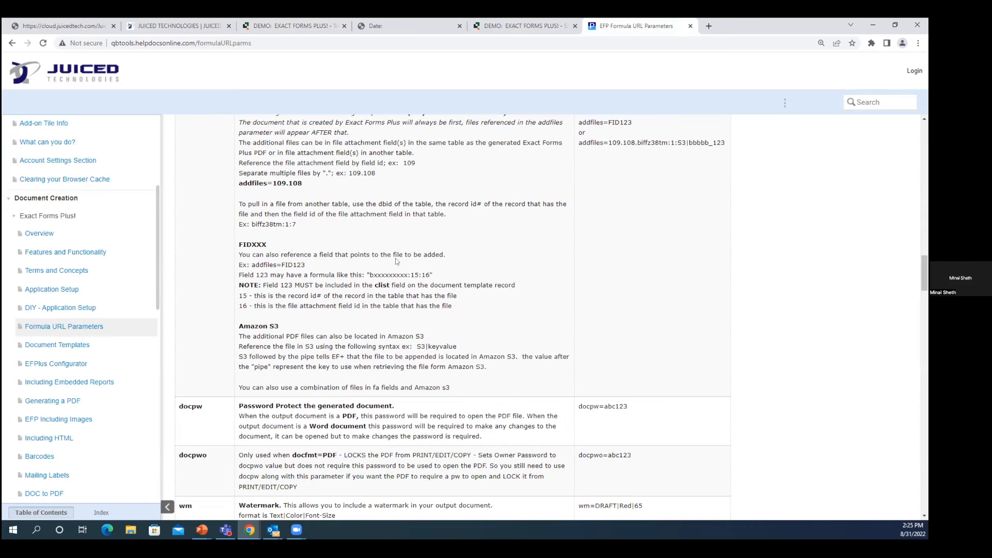
left_click_drag(609, 142, 634, 141)
left_click_drag(245, 172, 373, 174)
left_click(380, 188)
scroll(356, 212, "up", 2)
left_click_drag(239, 267, 387, 276)
left_click(385, 279)
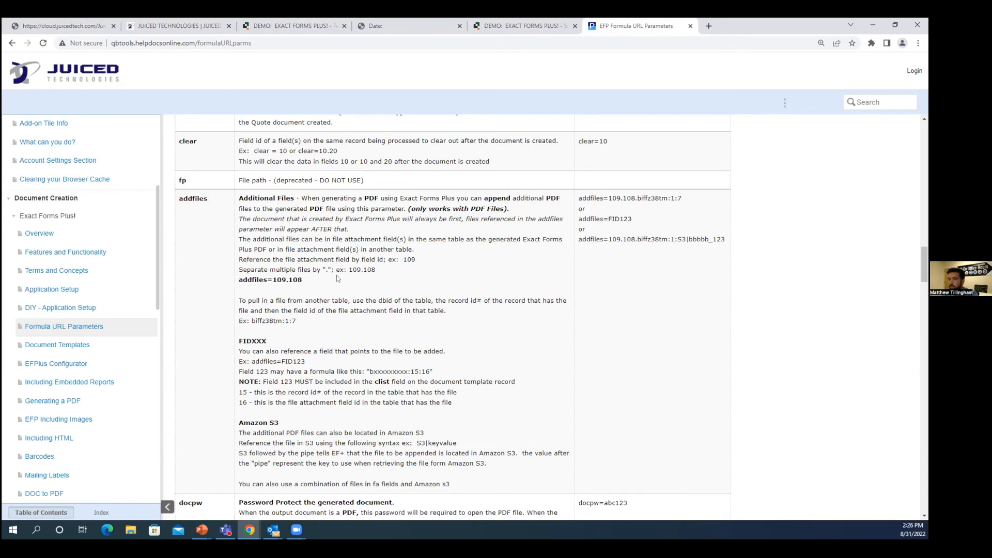
scroll(337, 278, "down", 1)
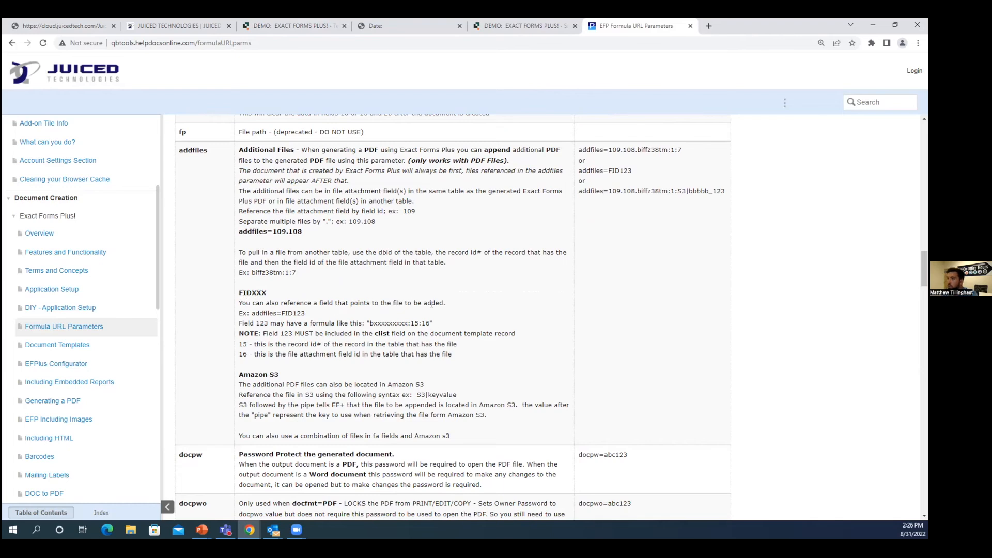
Step: Look over the generated project document once more, close it and return to the Test Project ABC record
left_click(403, 23)
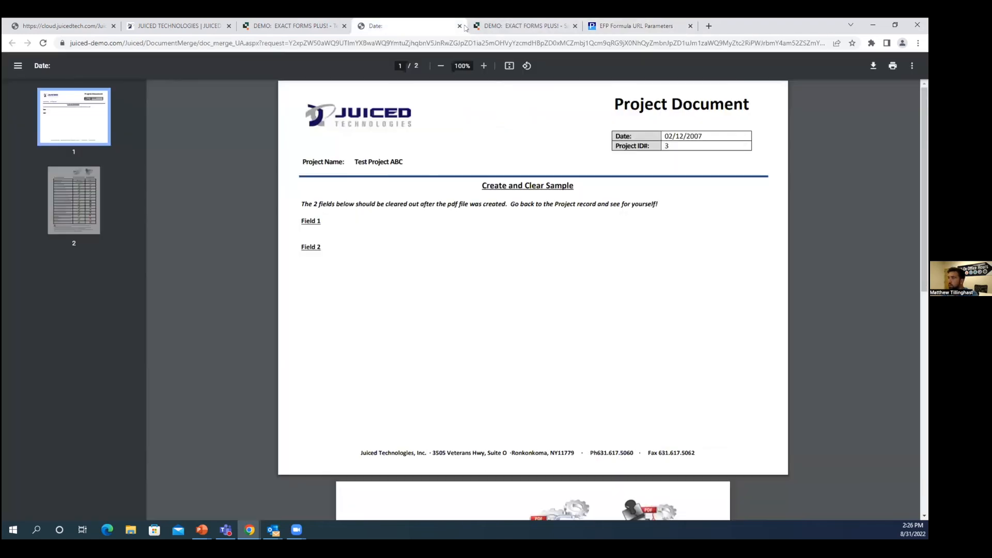
scroll(443, 230, "down", 2)
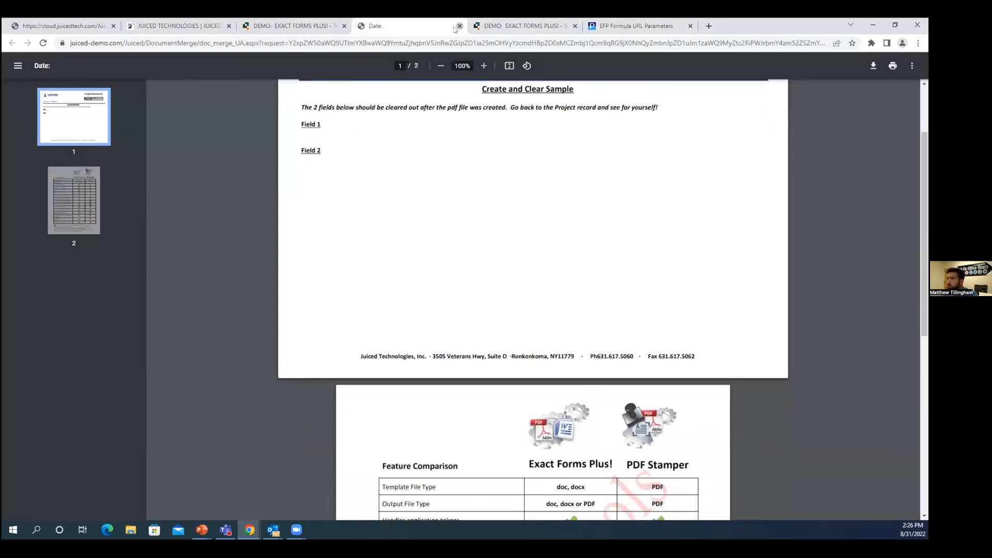
left_click(460, 26)
left_click(310, 26)
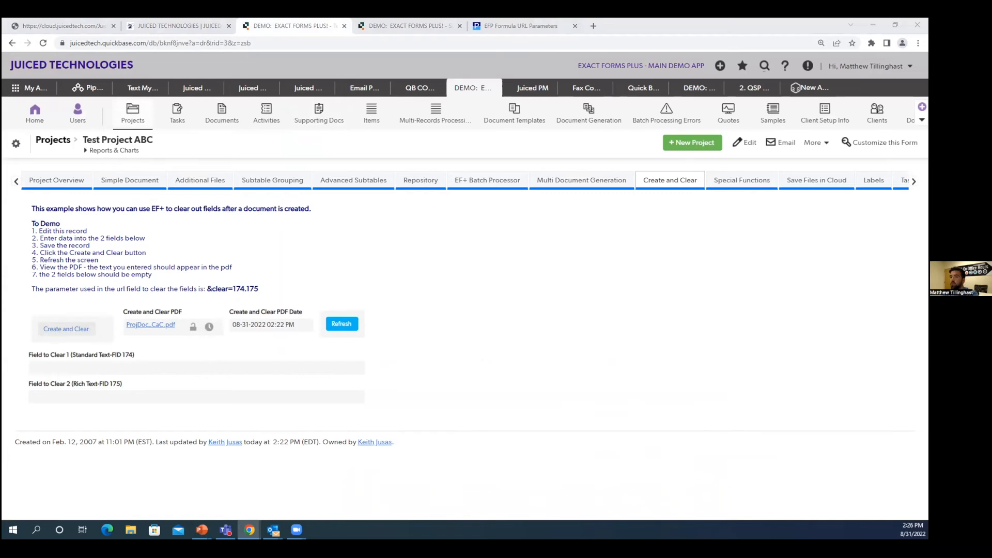
left_click(569, 258)
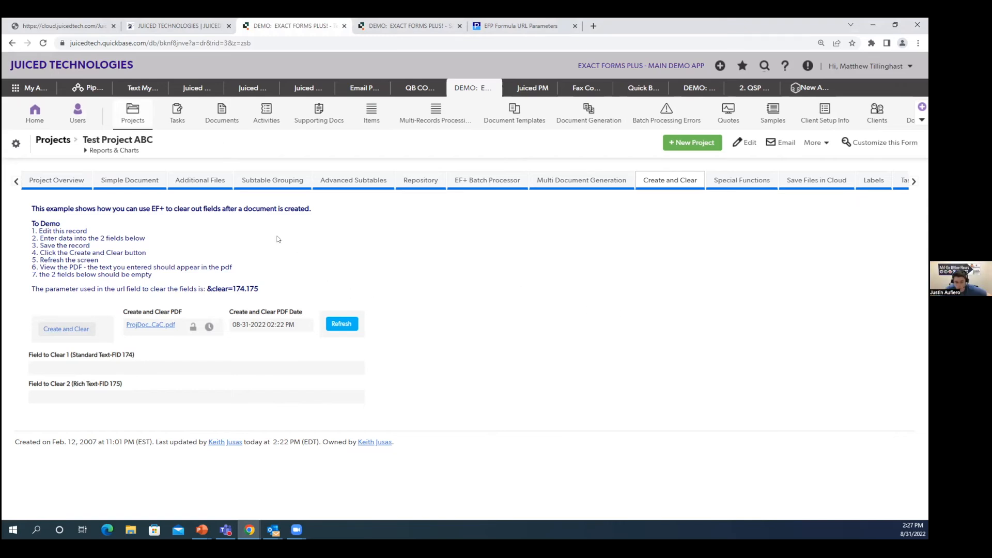
Step: Open the Juiced Cloud portal's Users list, view the first user's role permissions without changing them, and examine the CLIENTADMIN role entry
left_click(88, 24)
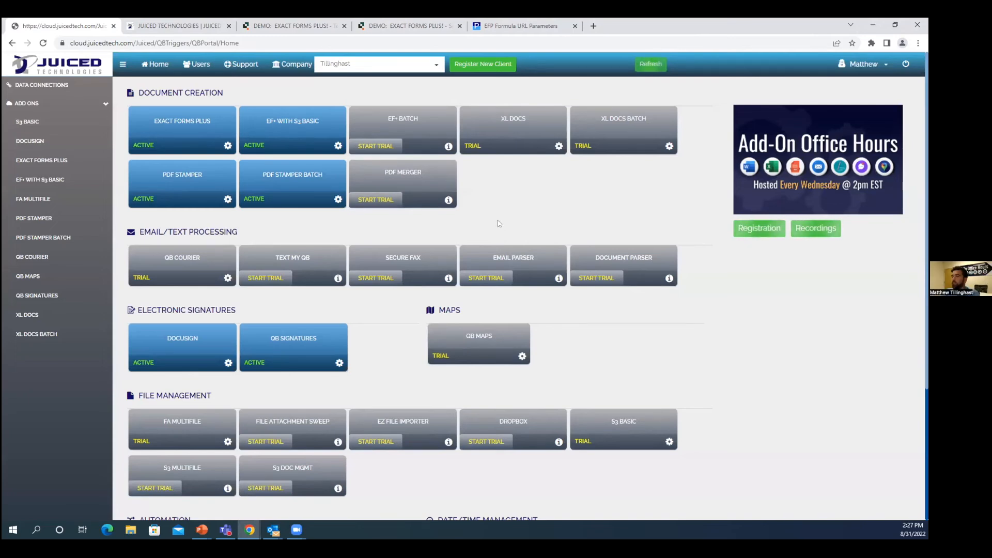
left_click(197, 64)
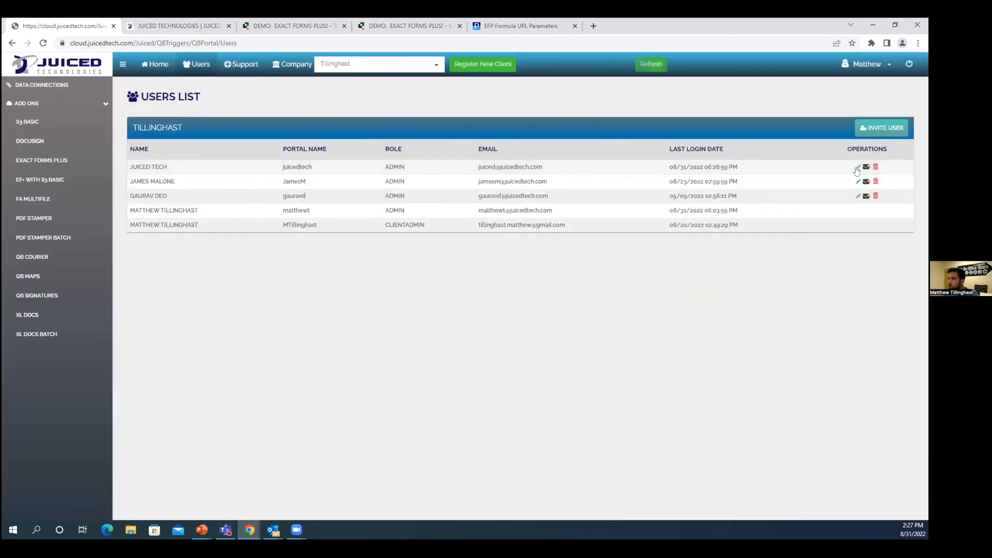
left_click(857, 166)
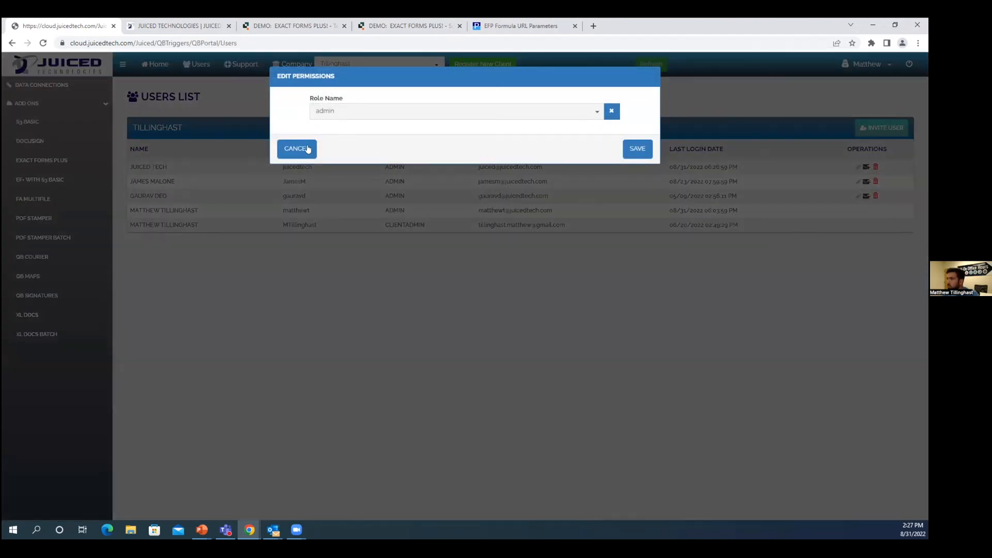
left_click(308, 149)
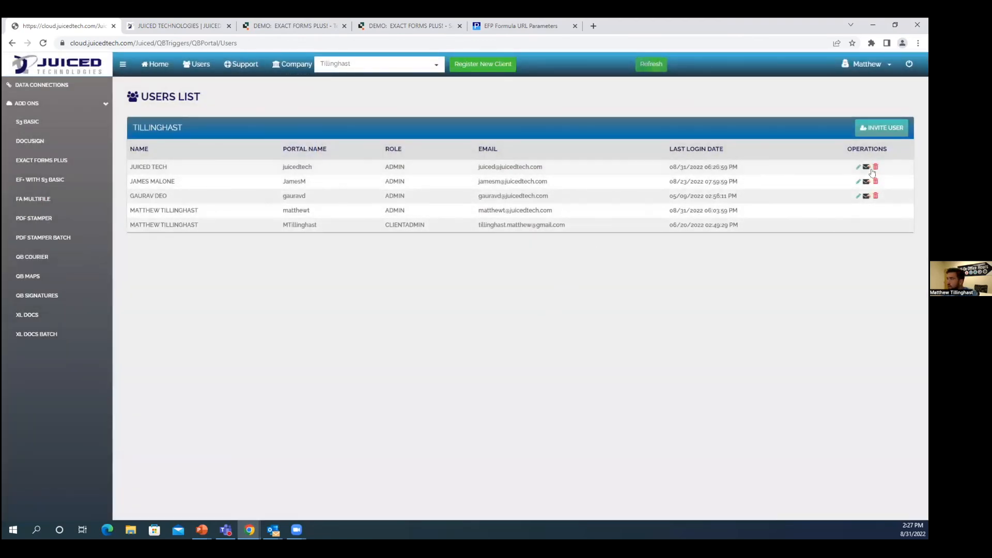
left_click_drag(388, 228, 425, 231)
left_click(454, 257)
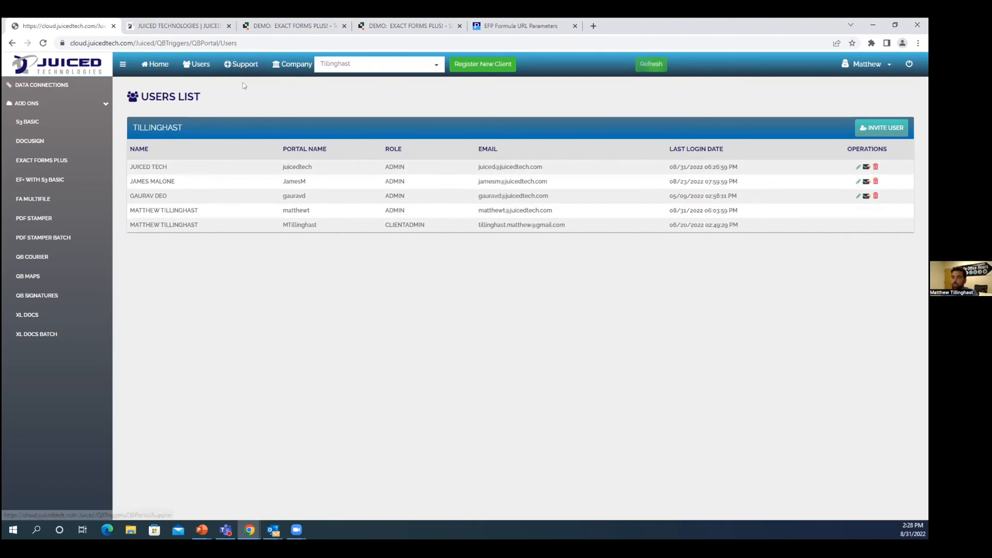
Step: Review the Exact Forms Plus add-on page, check the Users list, revisit the add-on page and return to the portal home
left_click(155, 64)
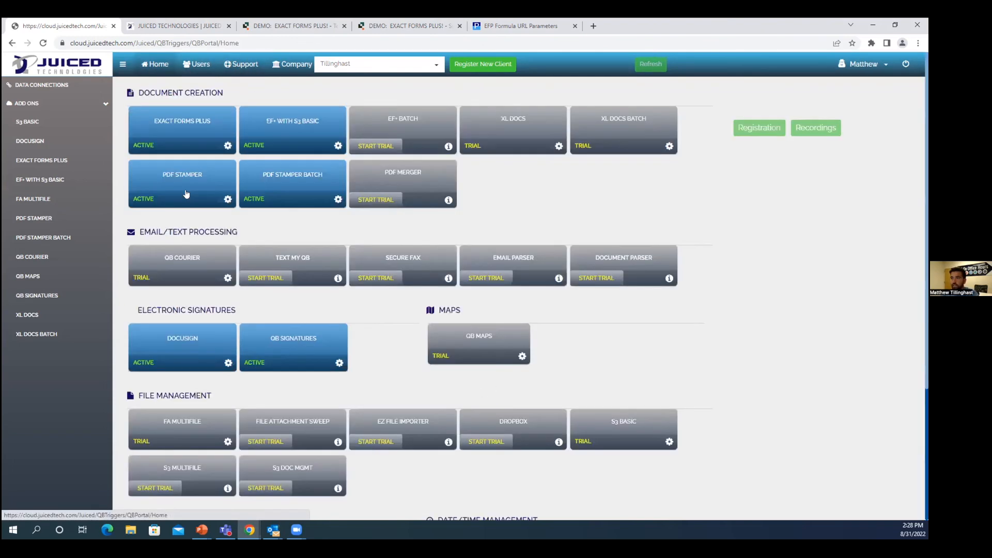
left_click(186, 132)
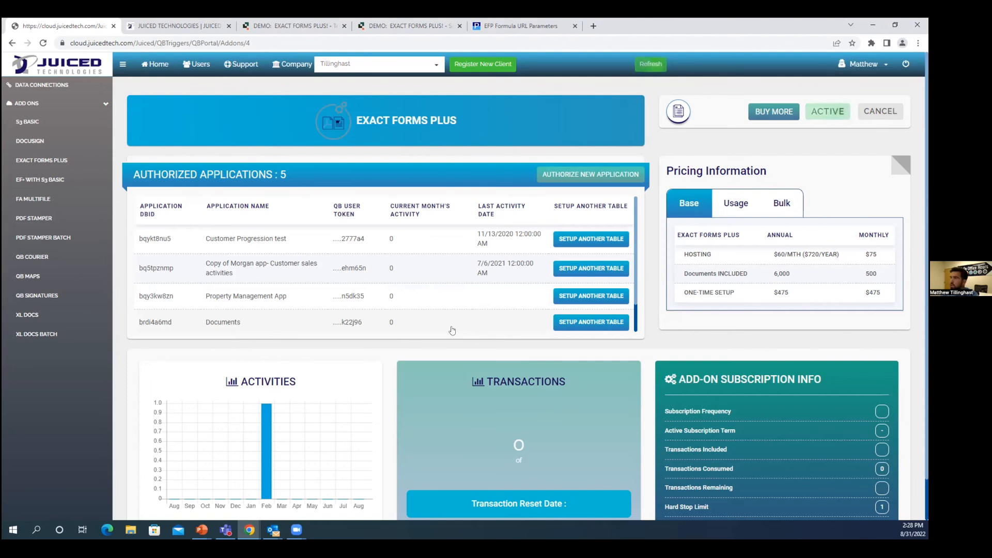
left_click(197, 64)
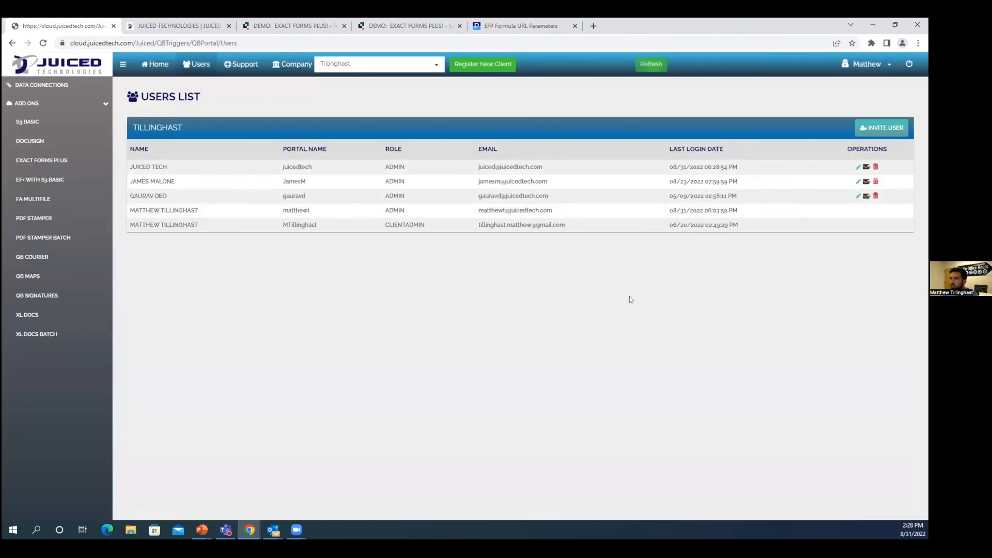
left_click(155, 64)
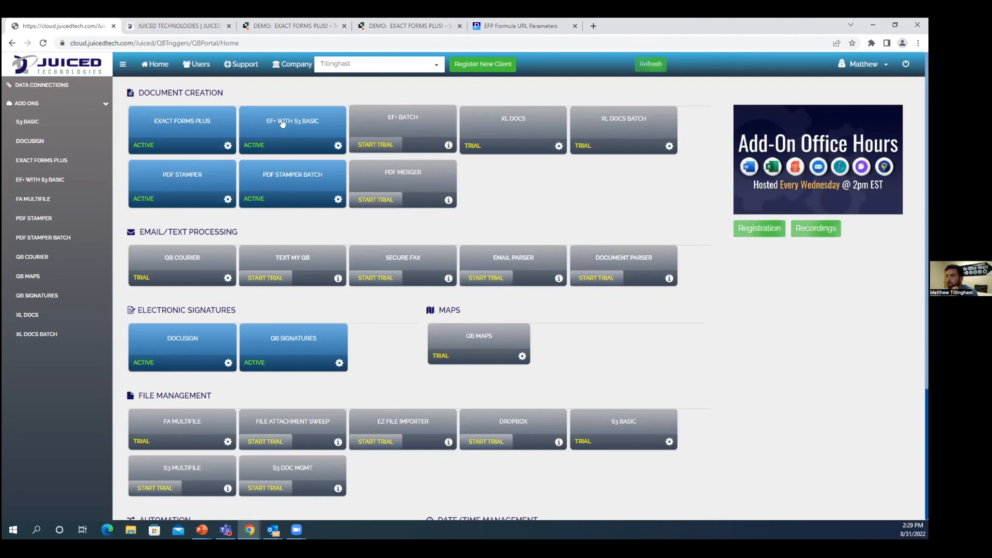
left_click(206, 129)
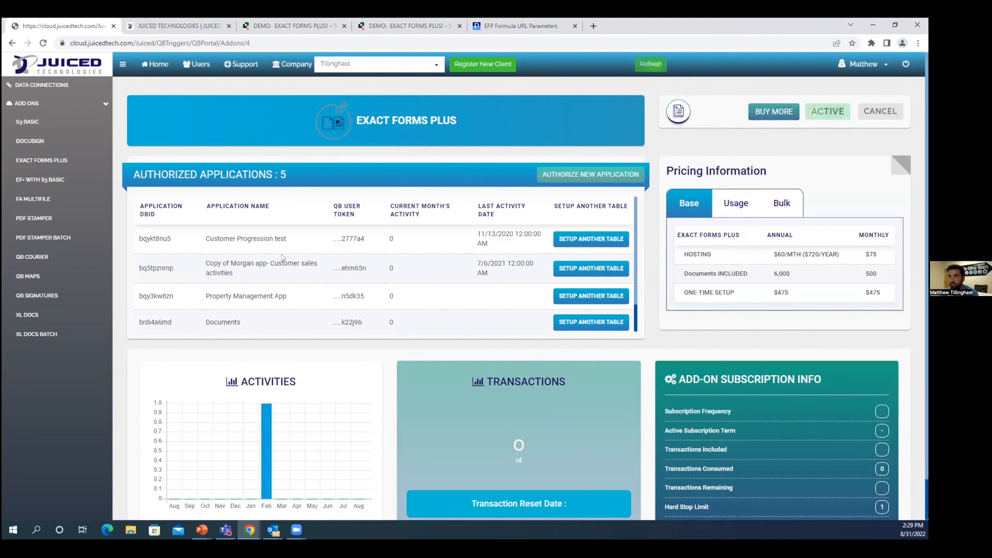
left_click(155, 64)
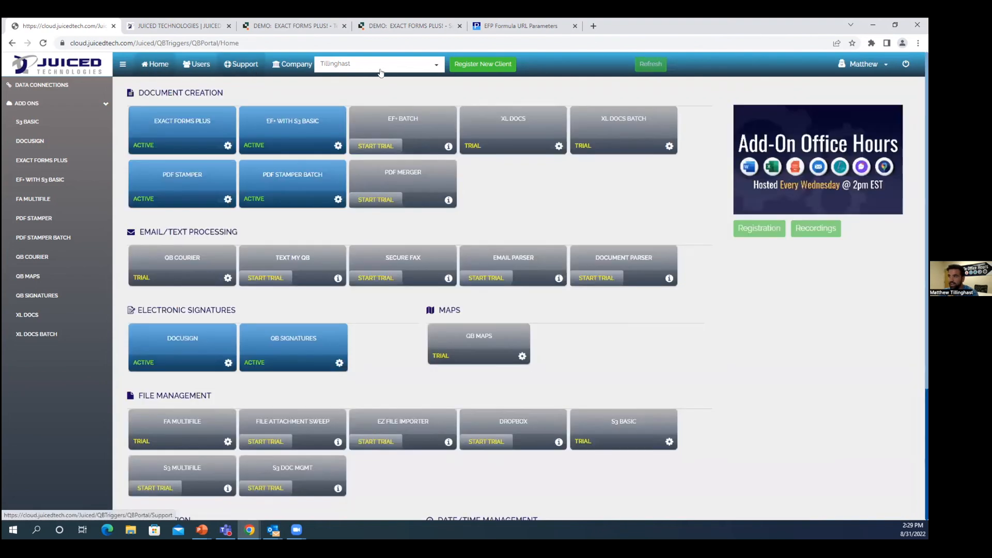
Step: Switch the portal's company to Aria Group Inc and review its Exact Forms Plus activities, transactions and subscription details
left_click(408, 64)
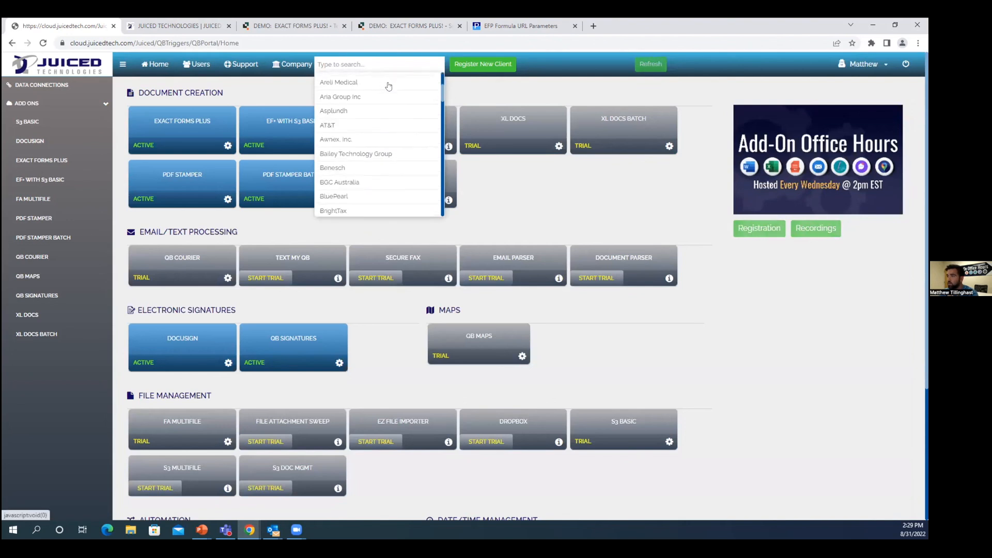
left_click(339, 96)
left_click(200, 122)
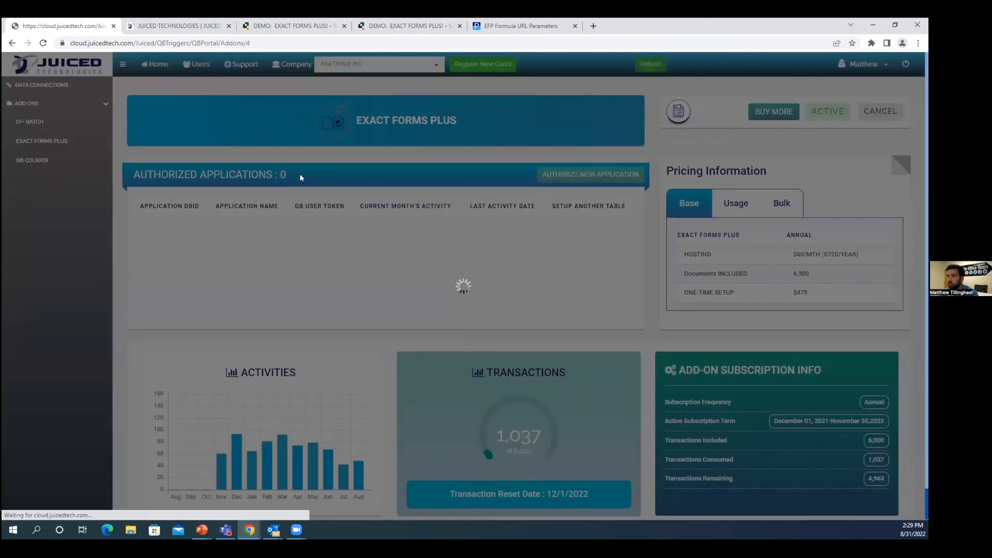
scroll(363, 328, "down", 1)
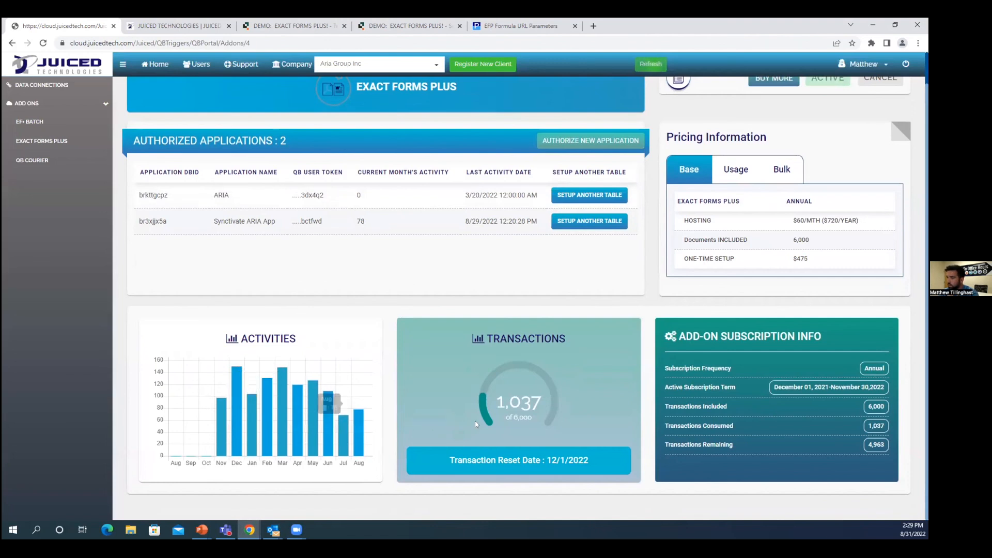
scroll(667, 259, "up", 1)
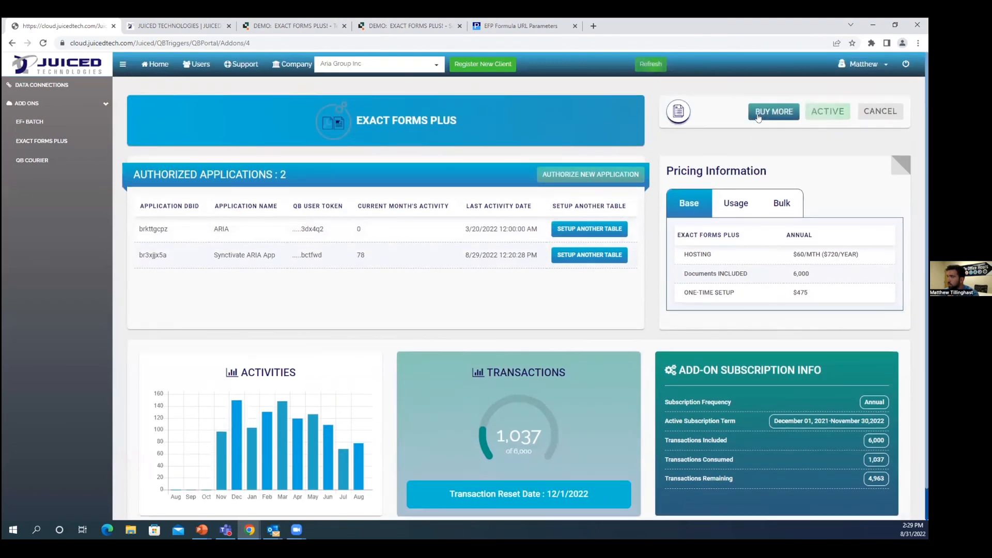
Step: View the Buy More request form for Aria Group Inc's Exact Forms Plus add-on, close it and return to the portal home
left_click(762, 114)
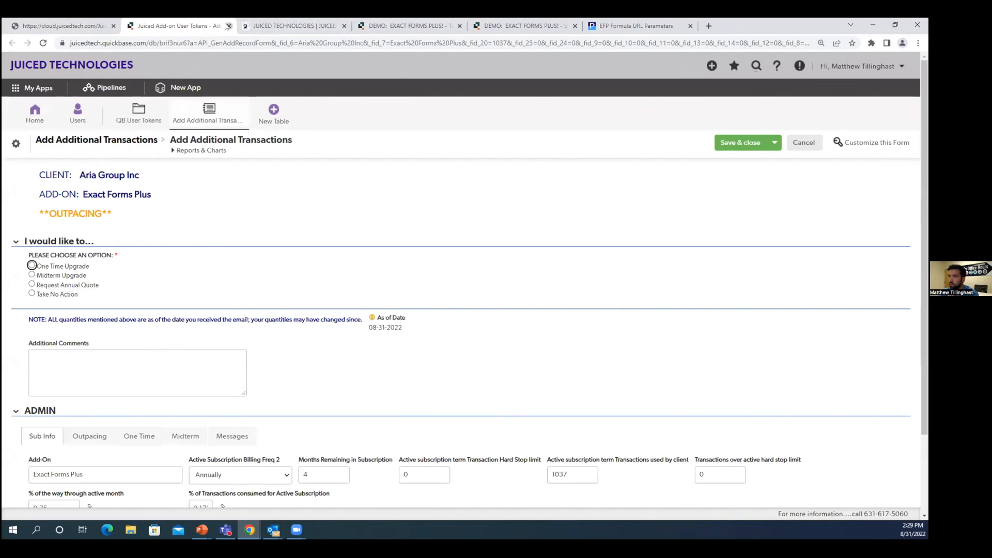
left_click(228, 26)
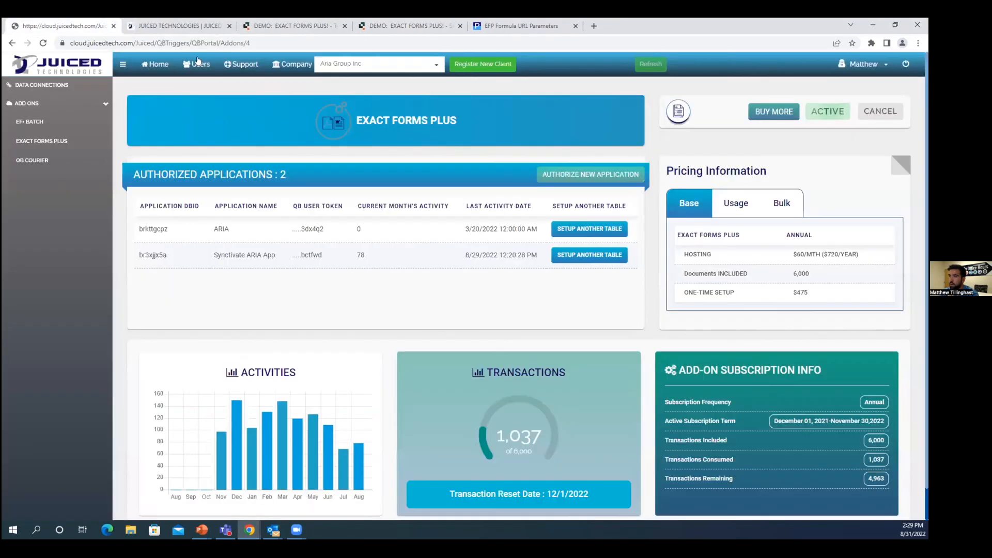
left_click(153, 64)
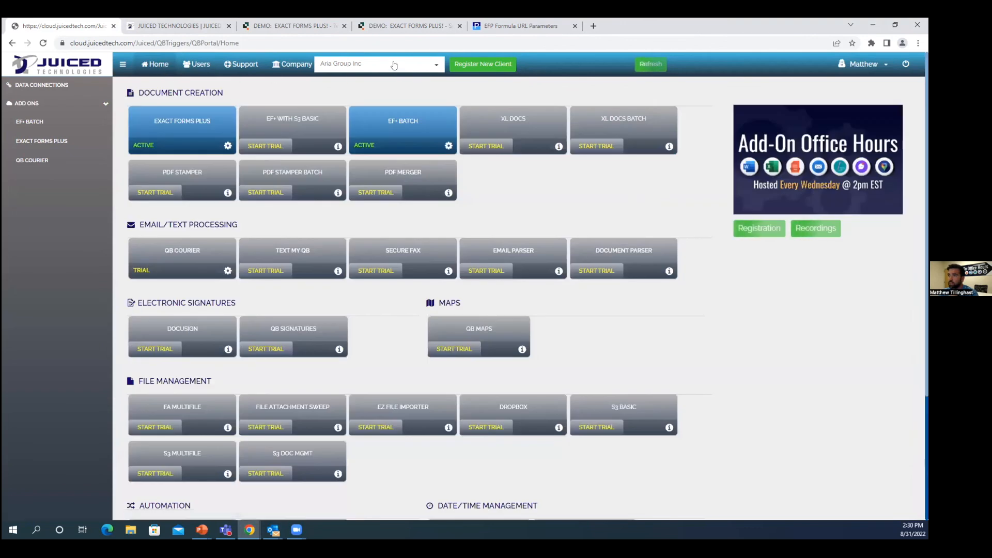
Step: Switch the portal back to the original company, view its Exact Forms Plus page and return to the portal home
left_click(357, 64)
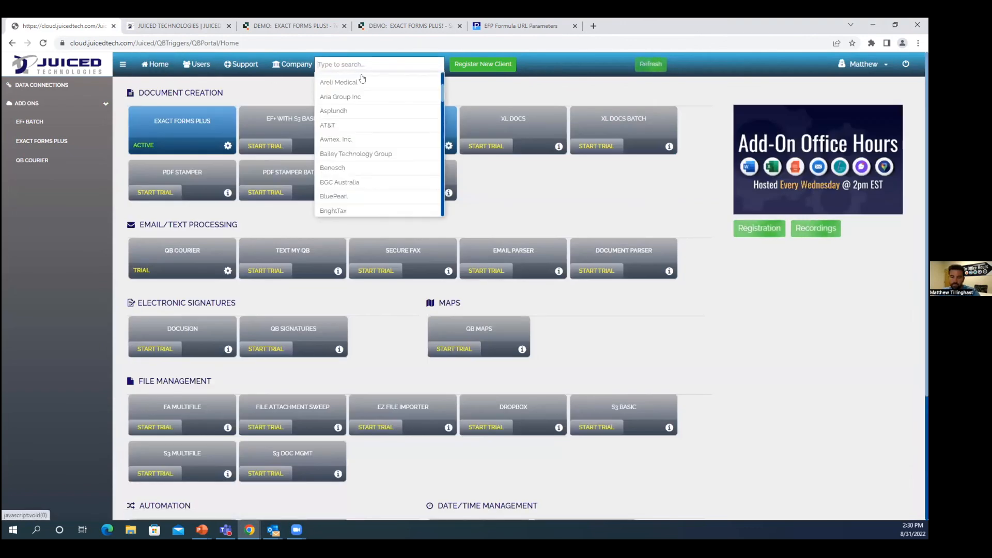
type("tilli")
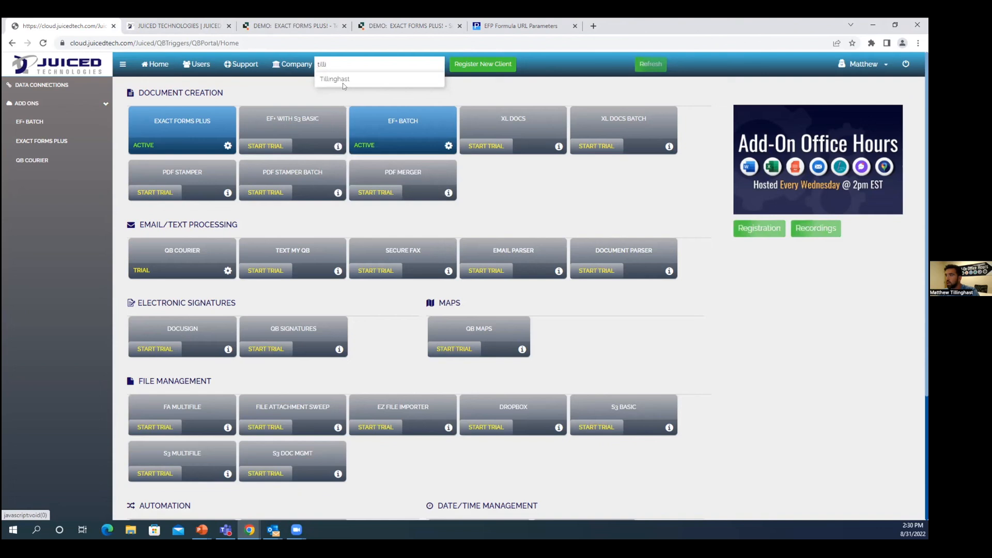
left_click(339, 83)
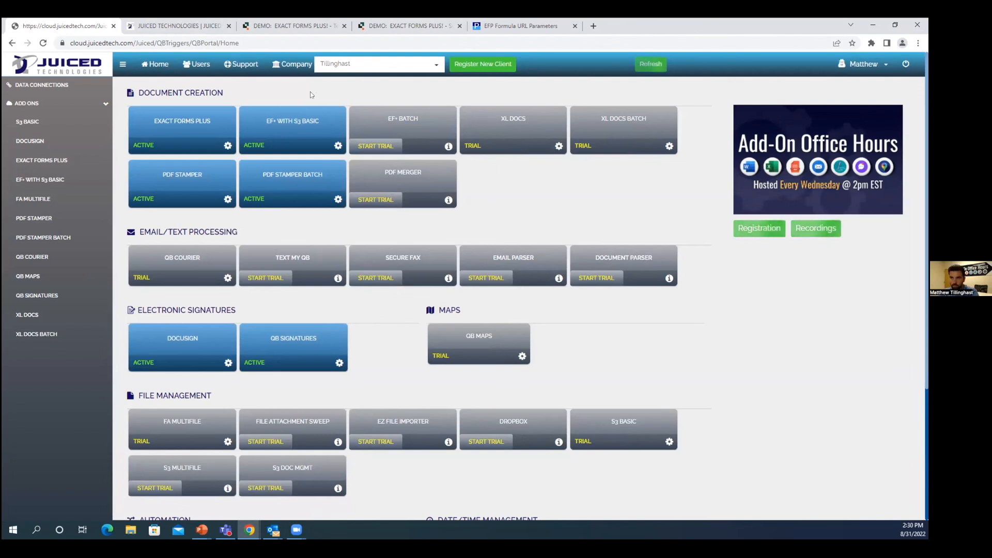
left_click(214, 127)
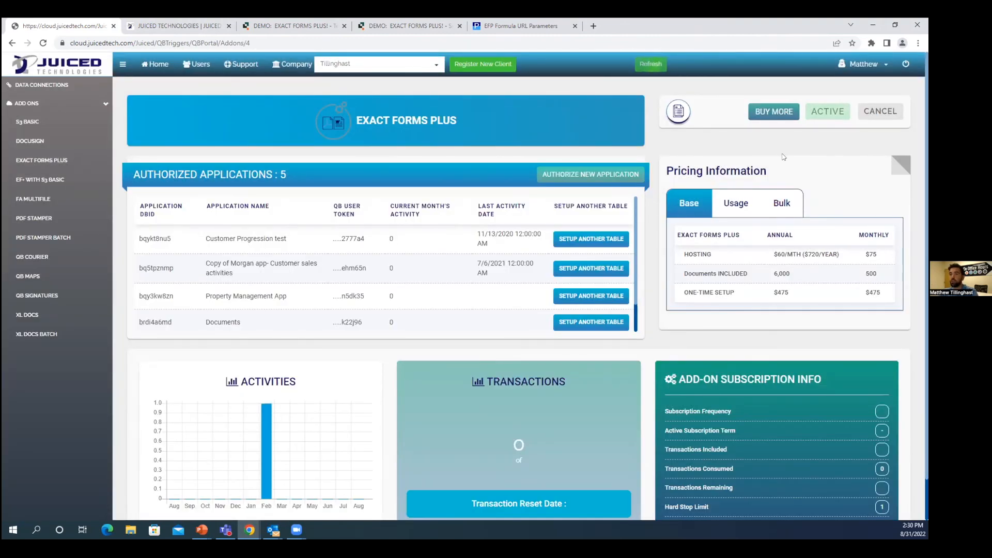
left_click(155, 64)
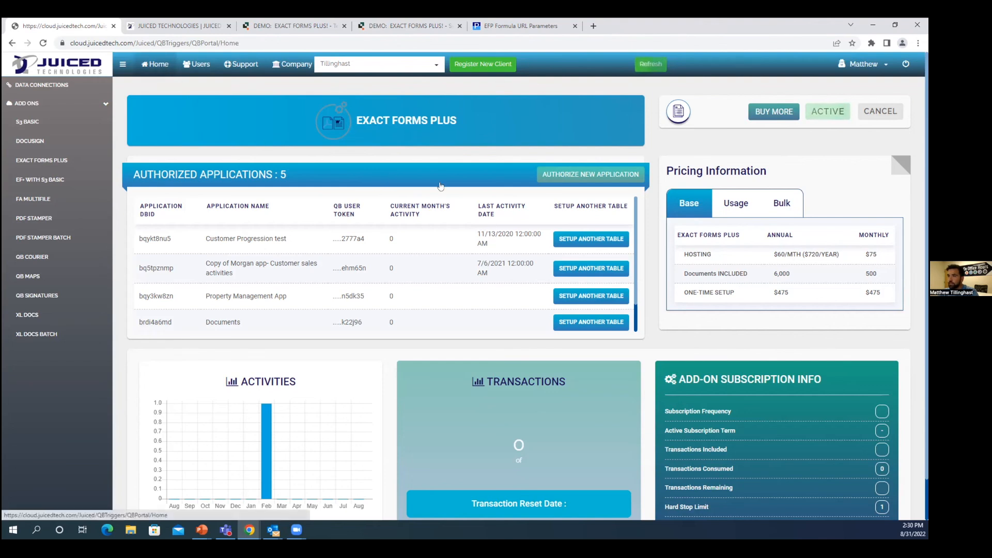